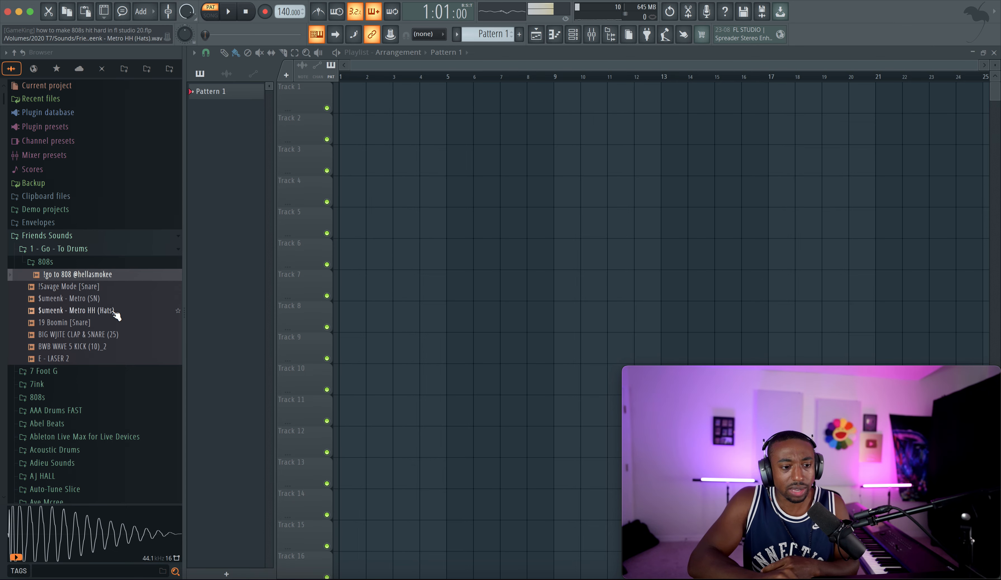
left_click(121, 274)
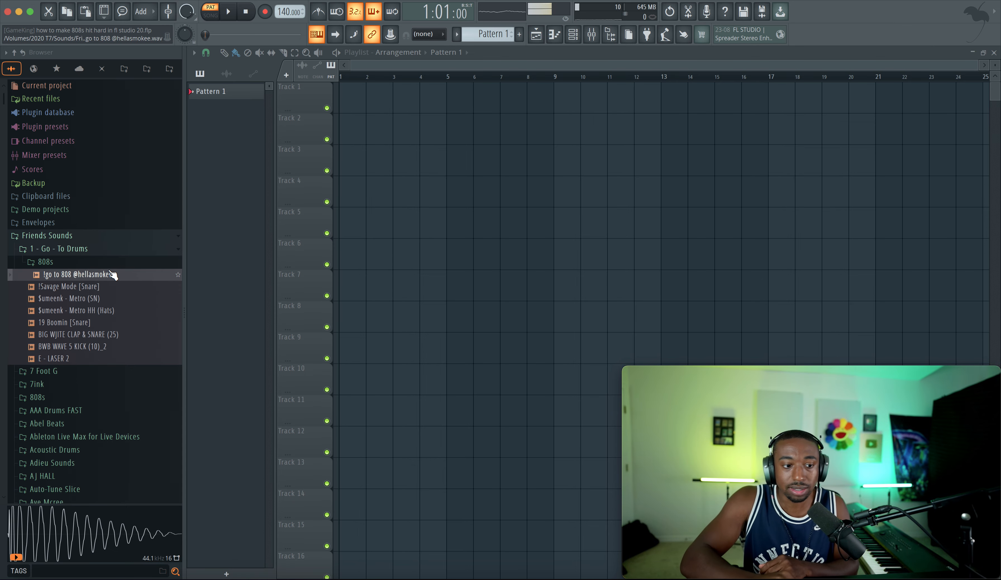
left_click(107, 274)
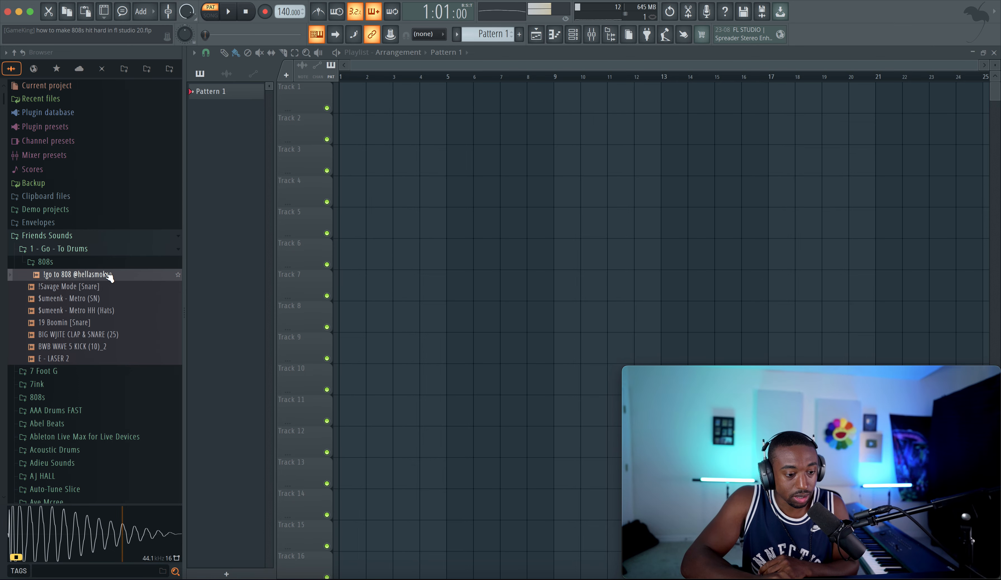
left_click(108, 274)
left_click(122, 276)
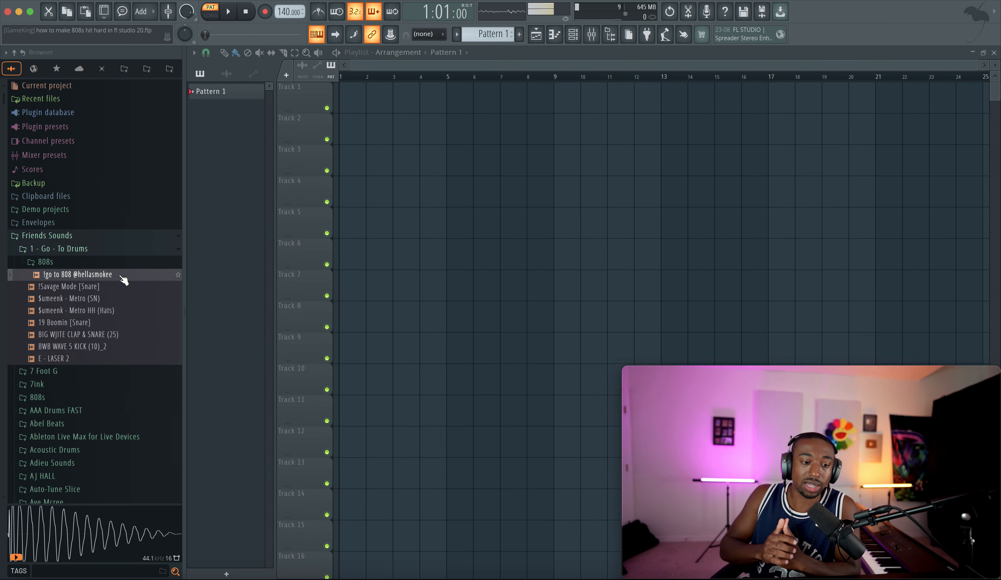
right_click(121, 276)
left_click(153, 290)
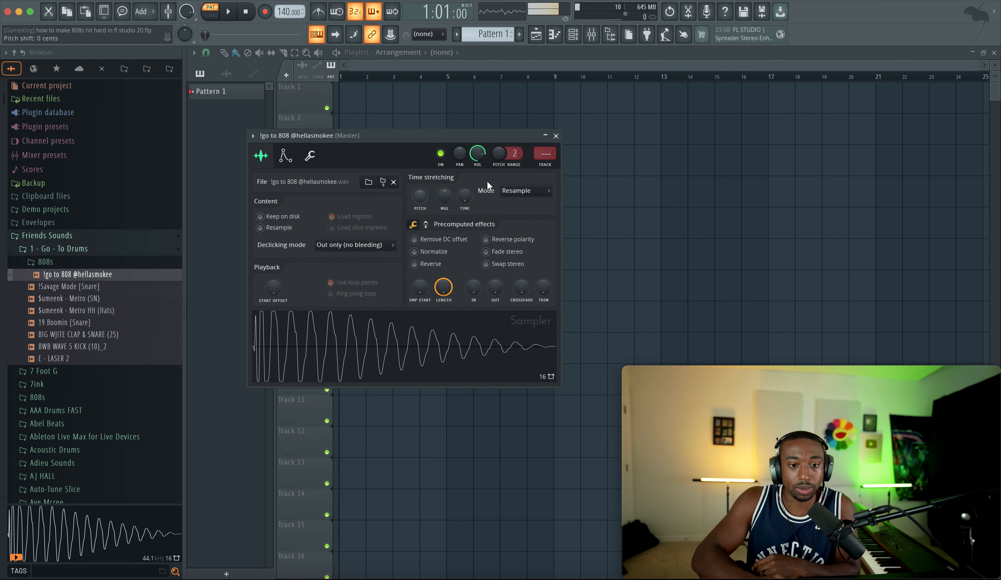
Step: Delete the default empty Sampler channel from the channel rack
left_click(574, 37)
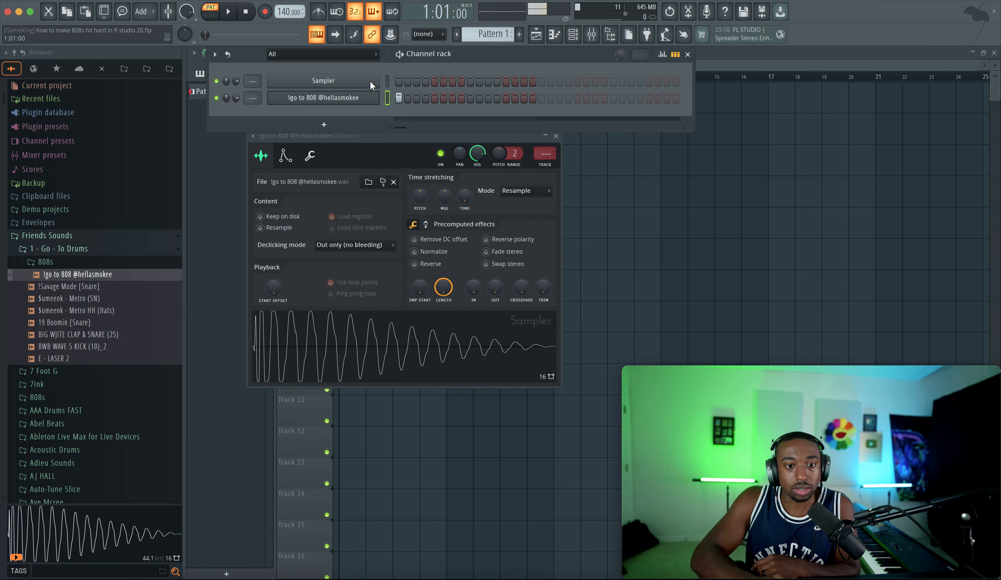
right_click(355, 78)
key("d")
key("Return")
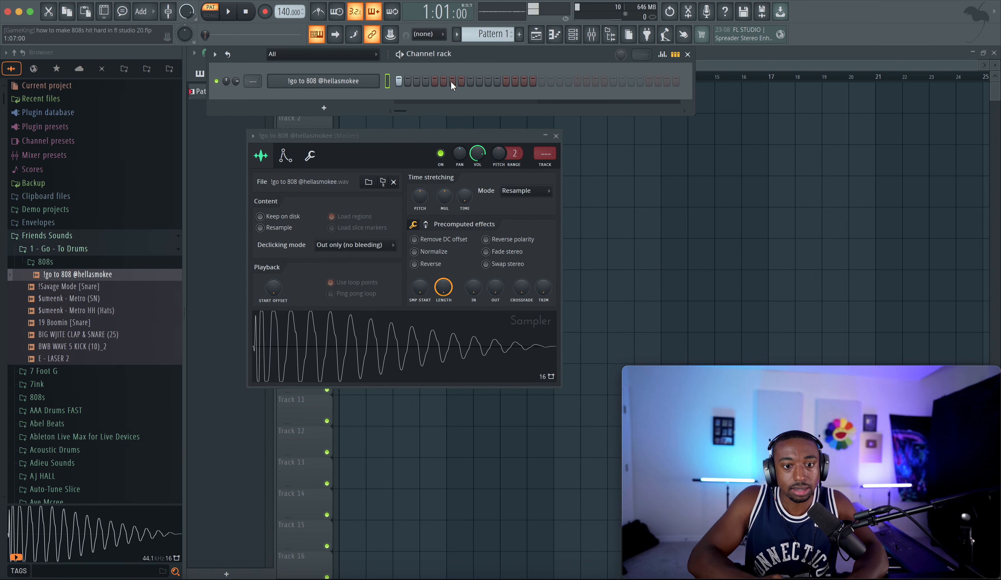
Step: Play the pattern and route the 808 channel to its own free mixer insert
key("space")
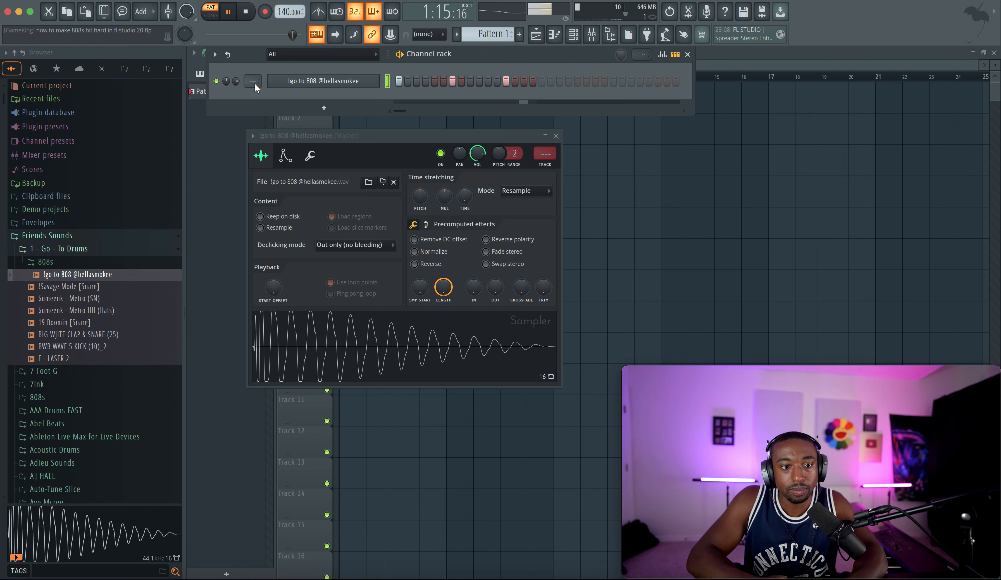
key("space")
key("ctrl+l")
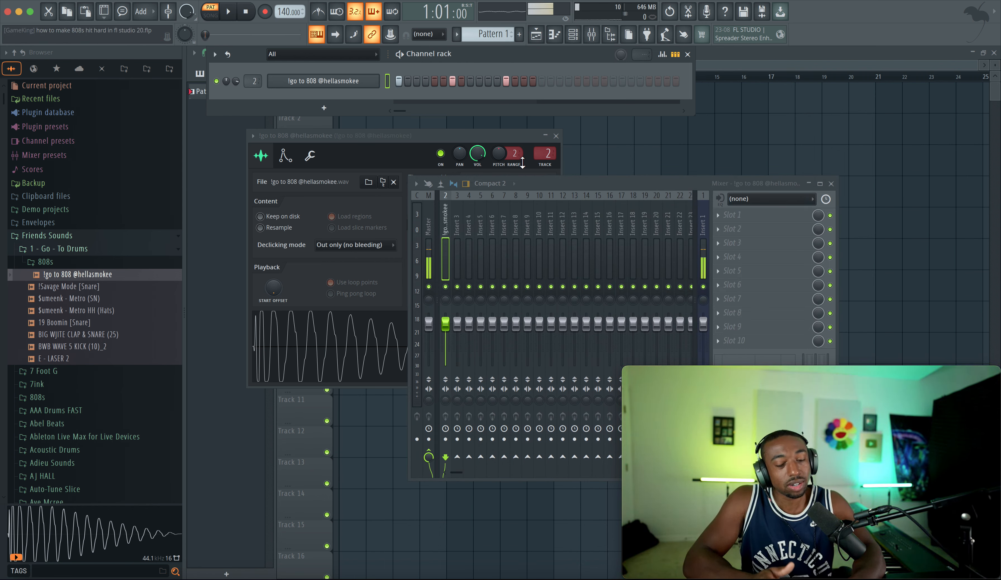
Step: Add Fruity soft clipper to the first effect slot of the 808's mixer insert
left_click(719, 220)
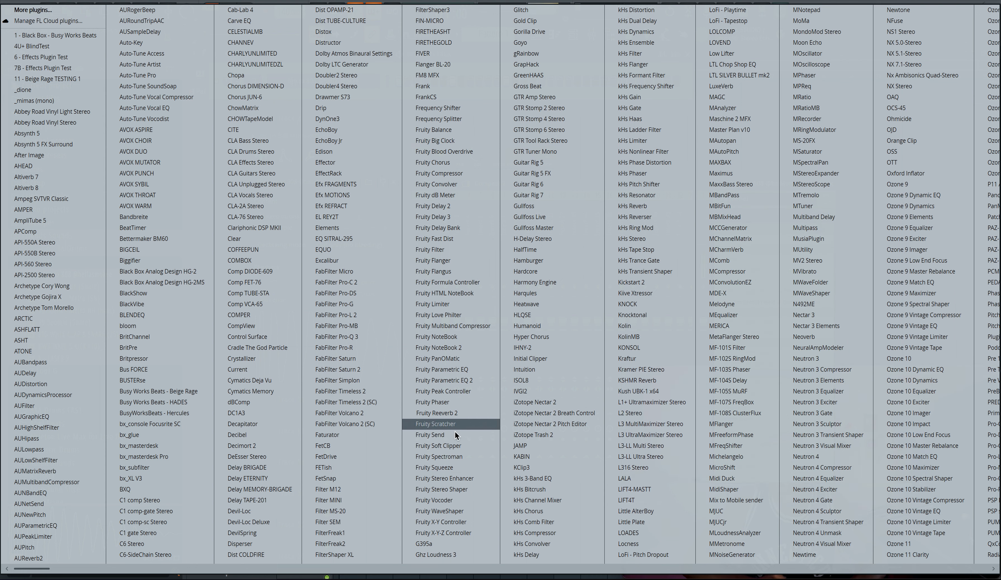
left_click(451, 445)
left_click_drag(330, 164, 255, 131)
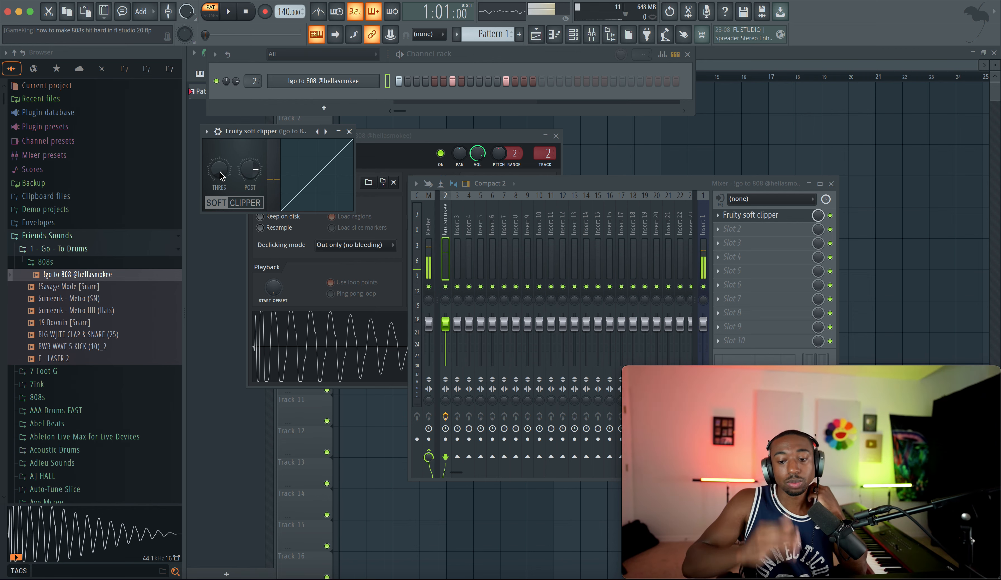
Step: Open the 808 sampler settings and view its precomputed effects controls before closing it
left_click(323, 81)
left_click(573, 36)
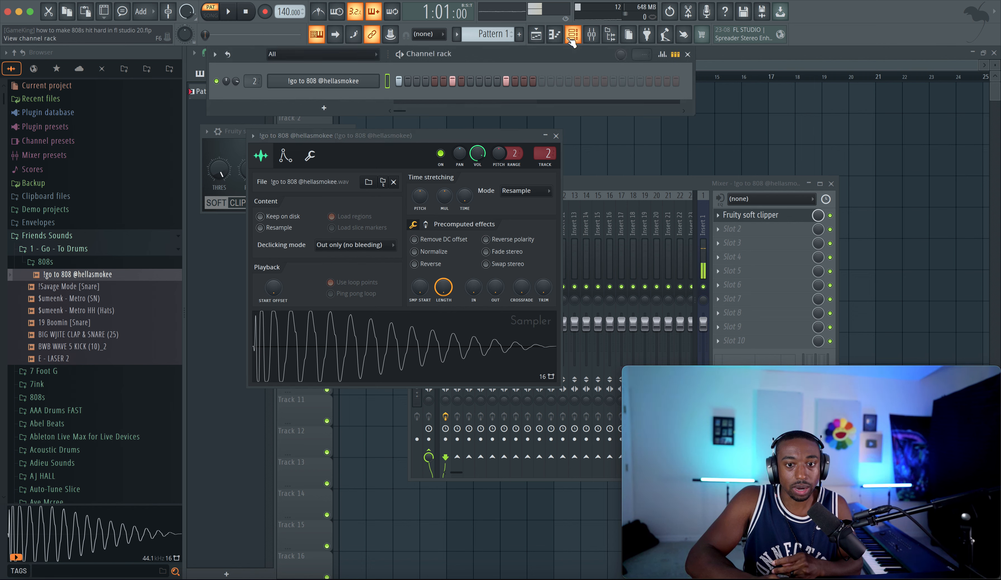
left_click(573, 35)
left_click(573, 36)
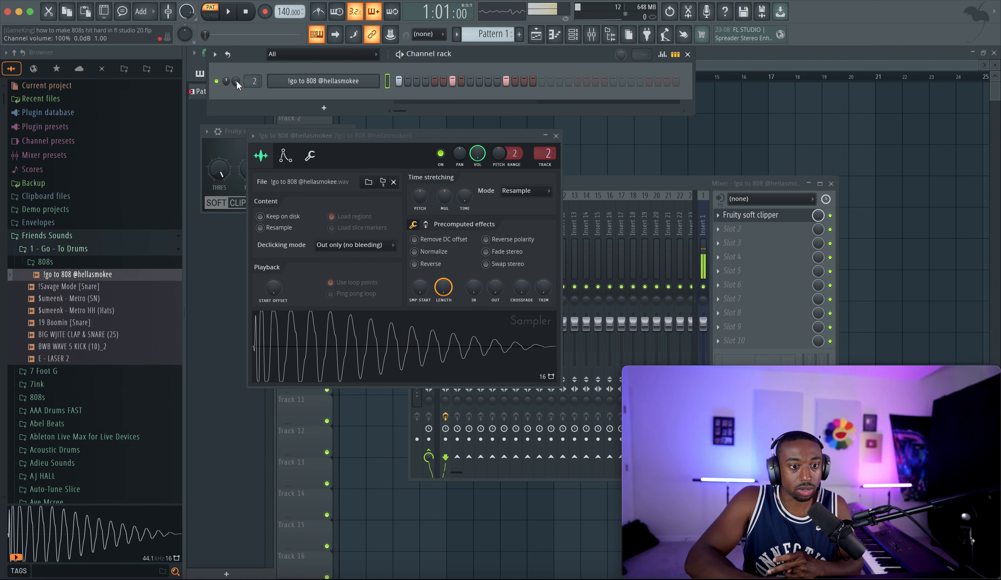
key("space")
key("space")
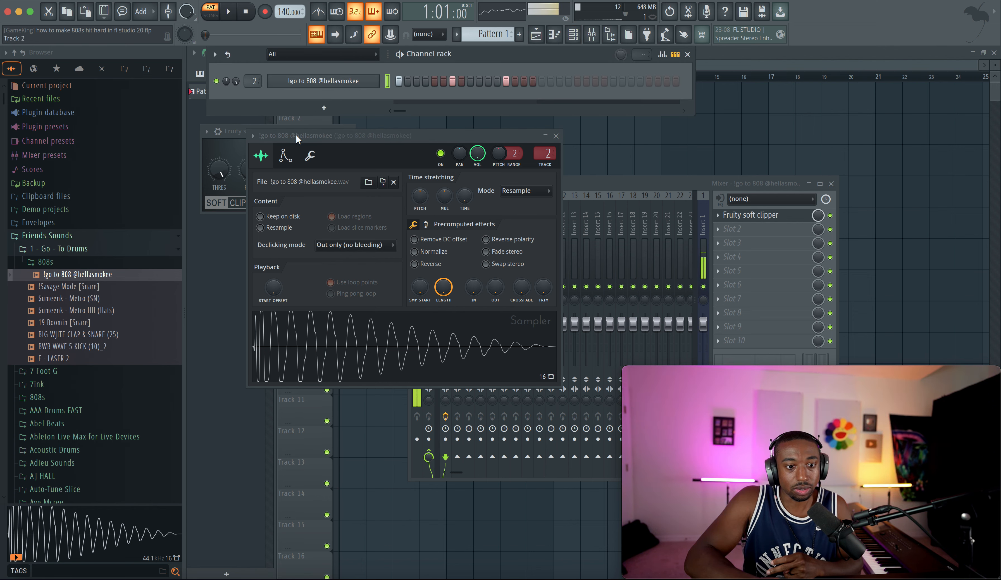
left_click(285, 156)
left_click(261, 155)
left_click(426, 224)
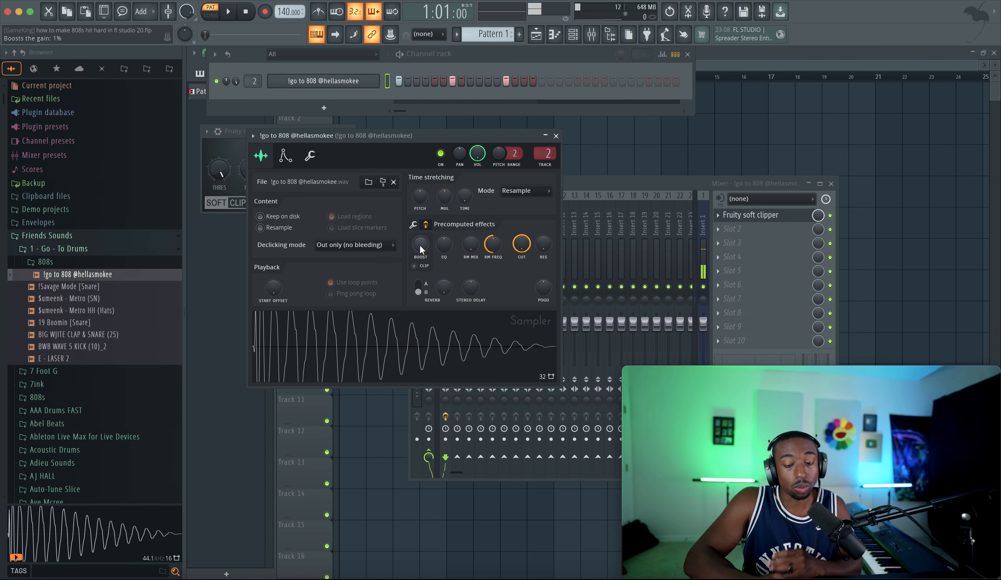
left_click(556, 135)
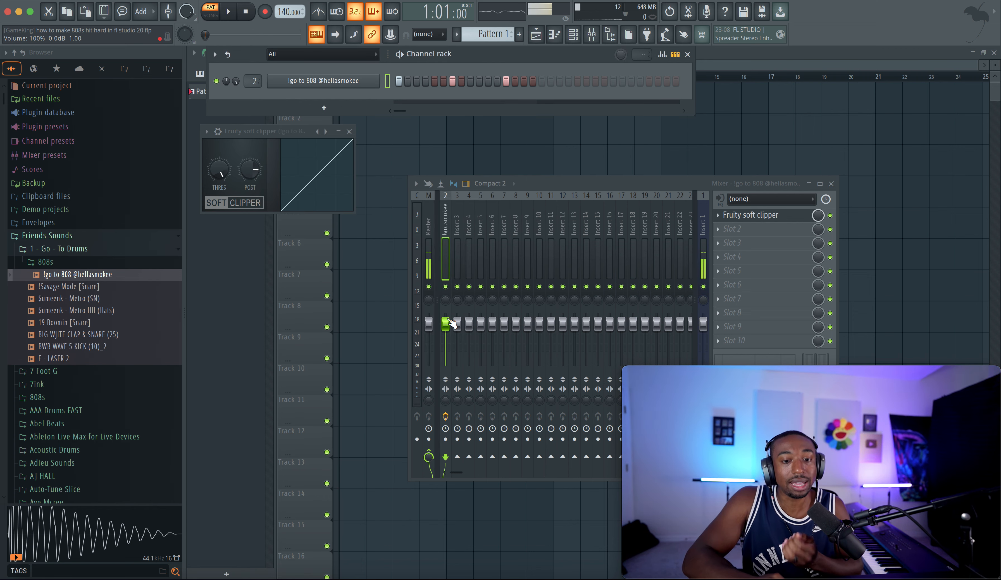
Step: Move the mixer window, lower the 808 insert's volume fader slightly, and audition the pattern
left_click(447, 322)
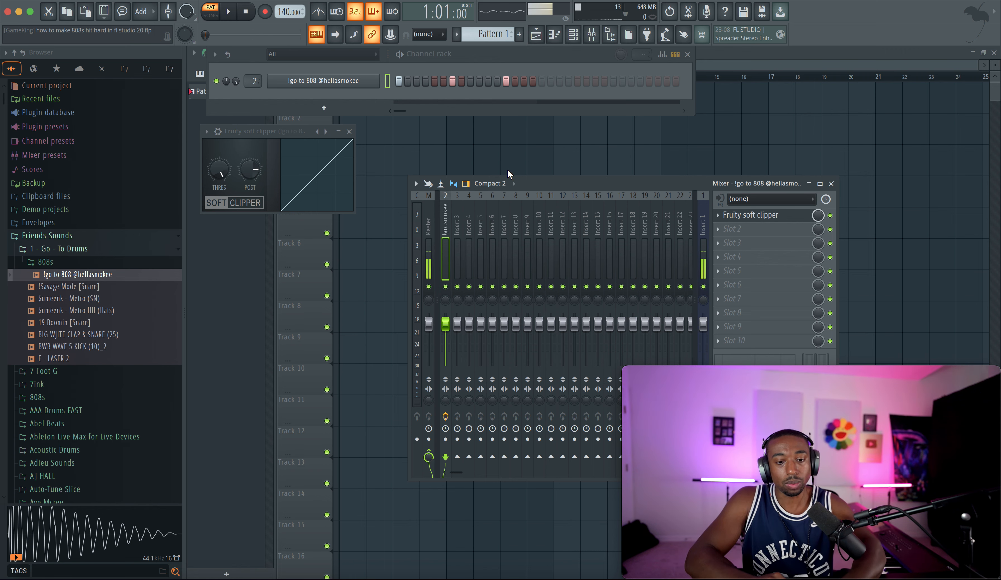
left_click_drag(527, 179, 492, 162)
left_click_drag(409, 305, 410, 317)
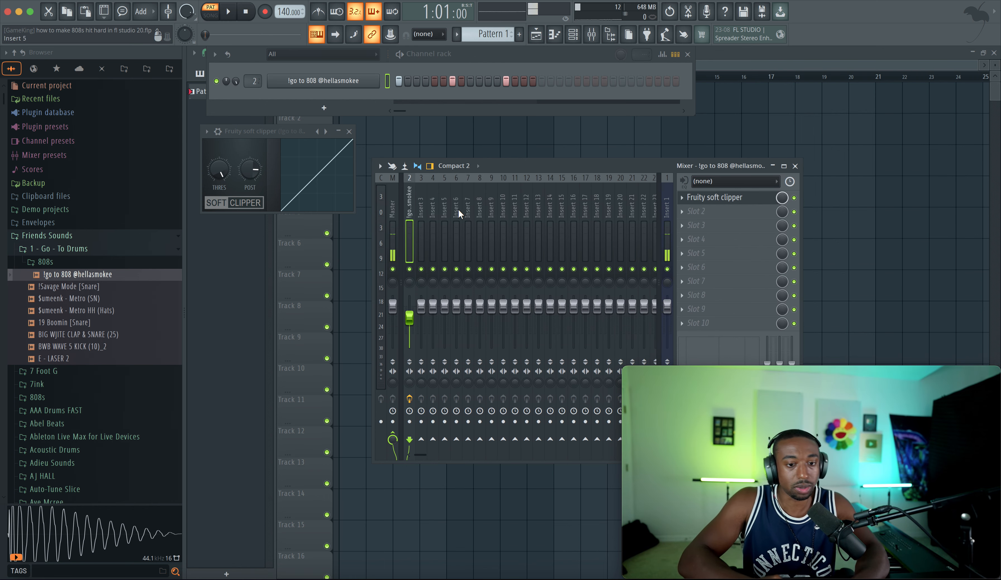
key("space")
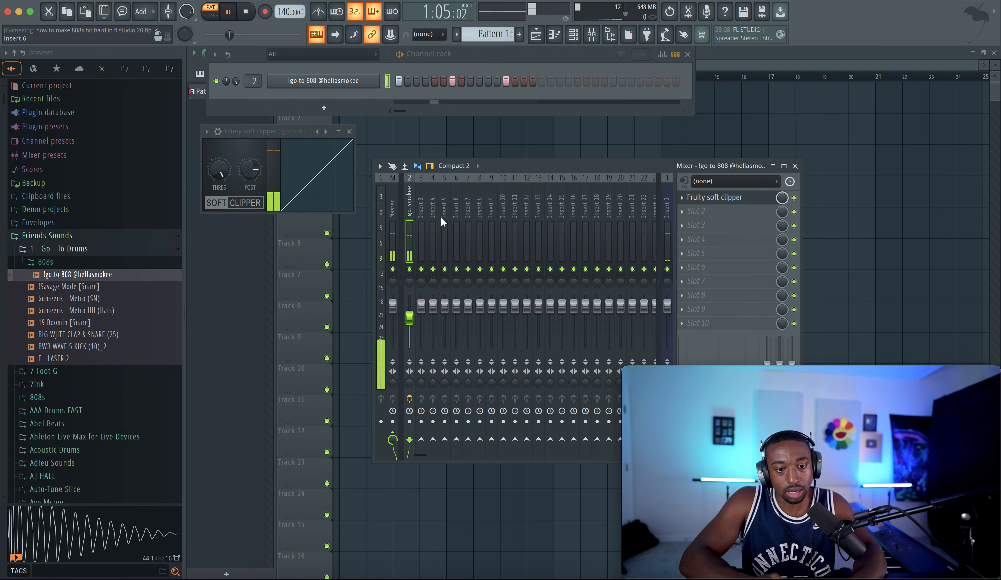
key("space")
Step: Open the 808's precomputed effects and set Boost to 5%, auditioning the pattern
left_click(320, 84)
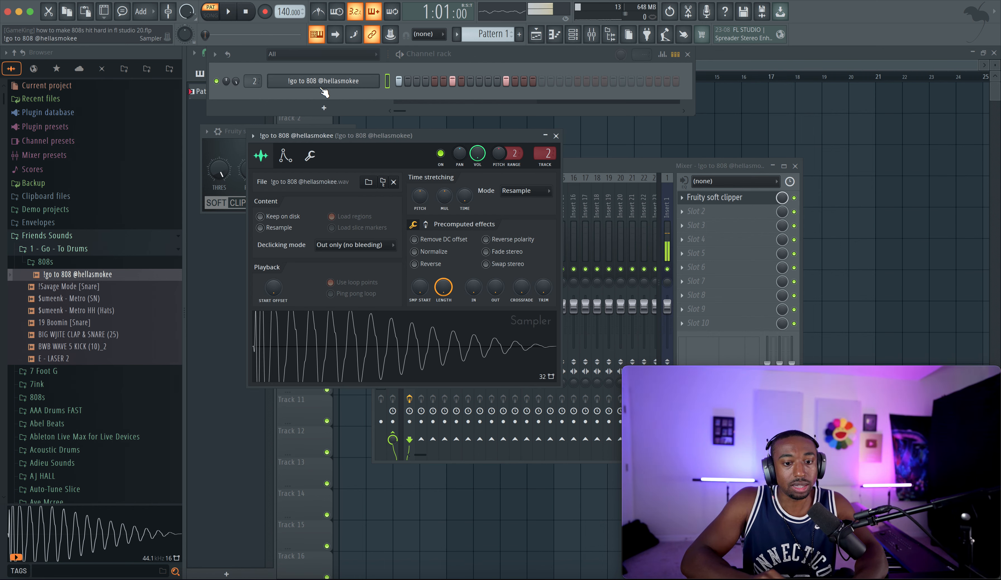
left_click(426, 225)
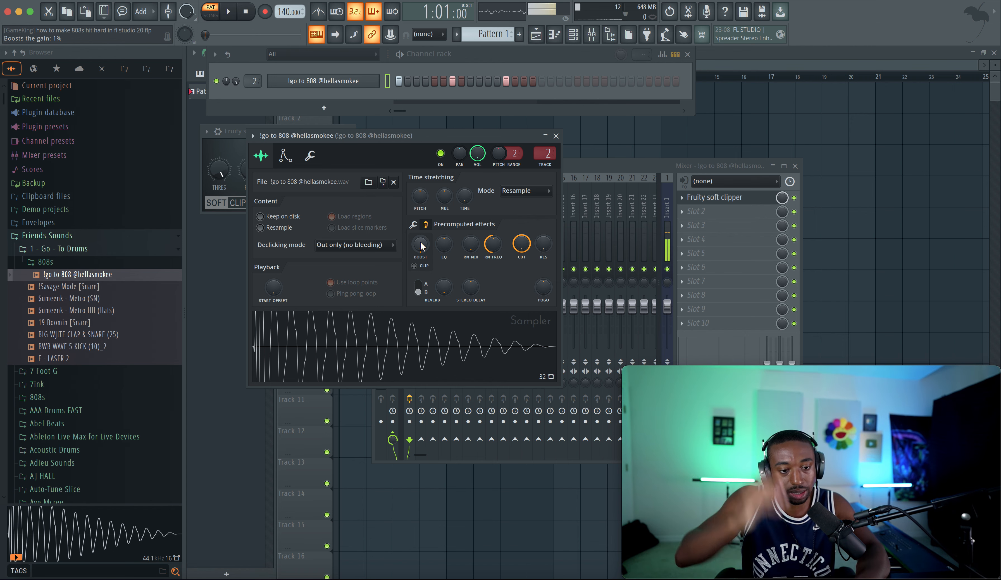
left_click_drag(420, 244, 421, 246)
key("space")
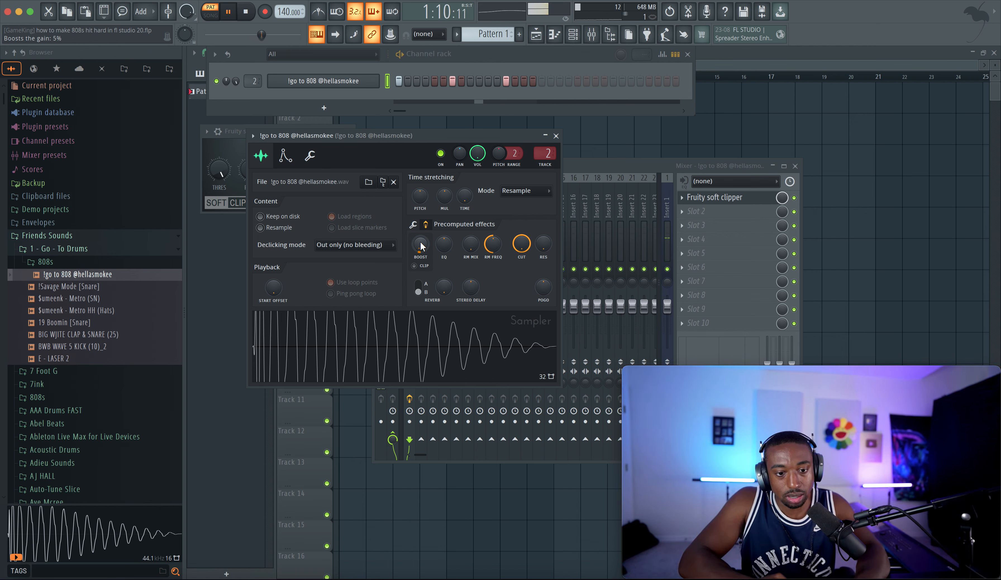
Step: Raise the 808's Boost to 9% and close the sampler window
right_click(421, 243)
left_click(442, 262)
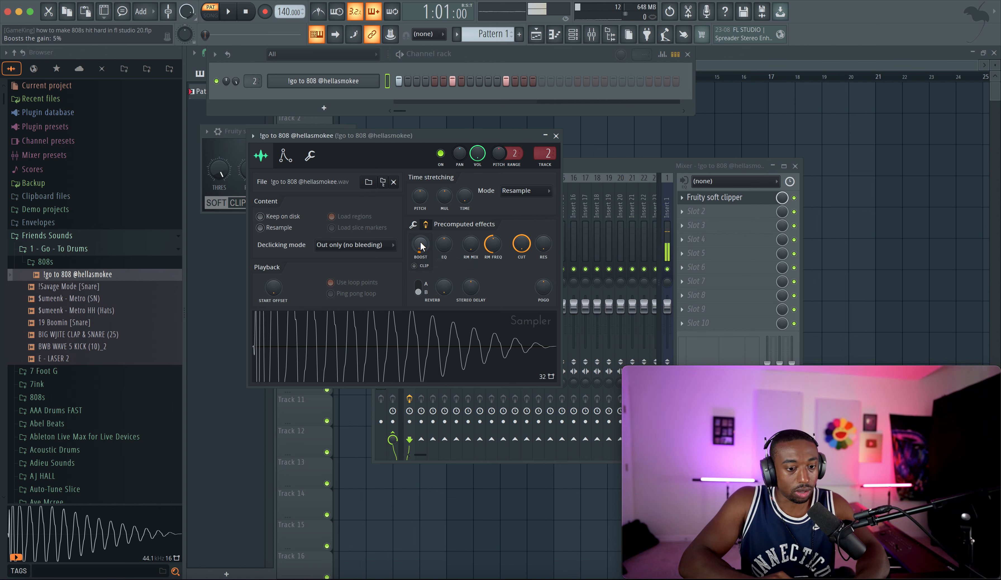
key("space")
scroll(421, 246, "up", 4)
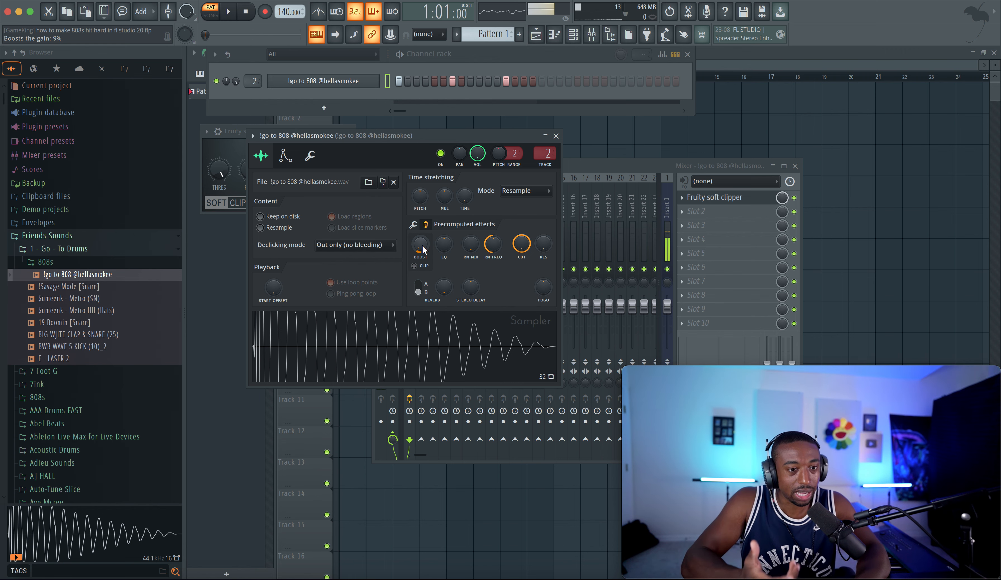
key("space")
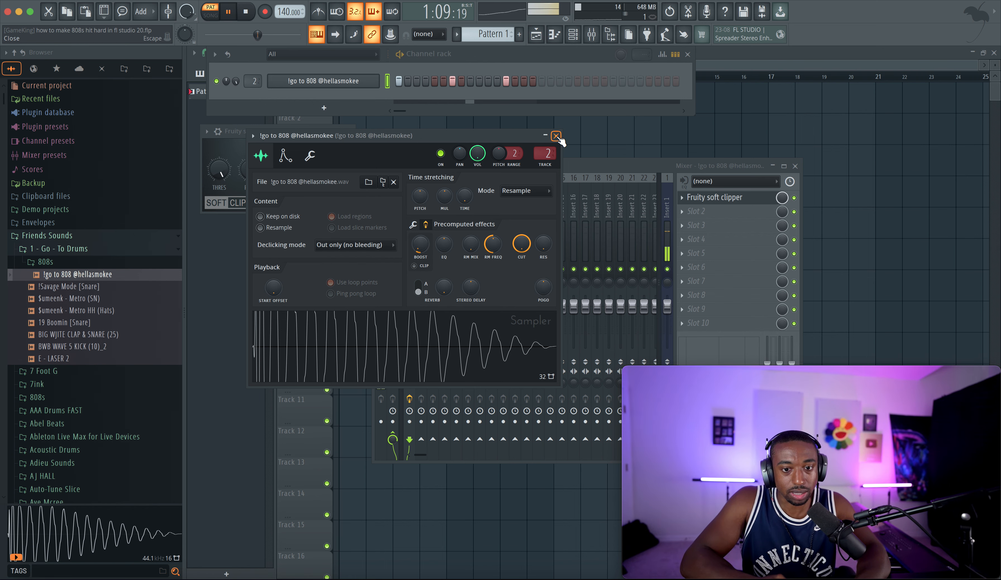
left_click(556, 136)
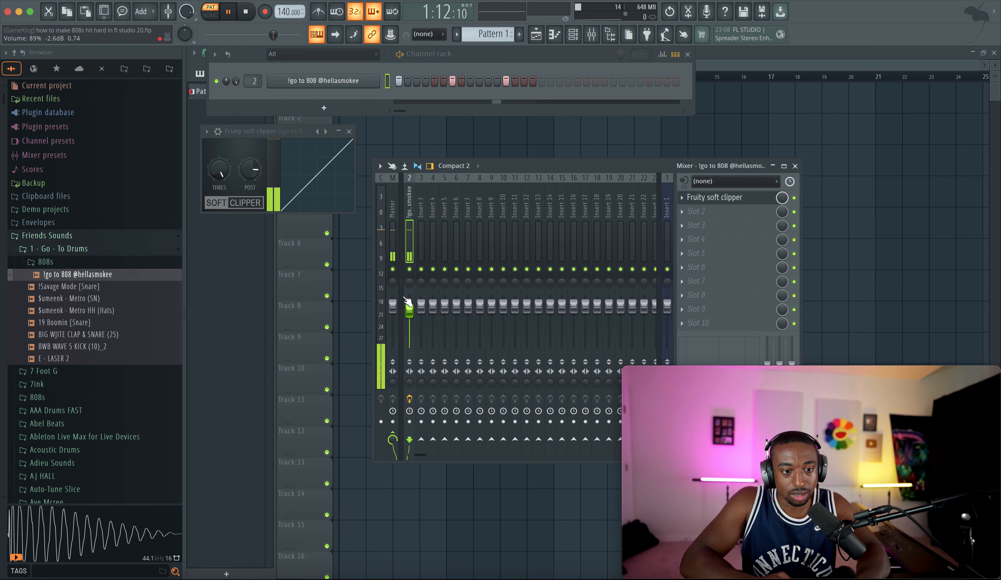
Step: Open the soft clipper and lower its threshold, auditioning the 808
key("space")
left_click(725, 199)
left_click(719, 201)
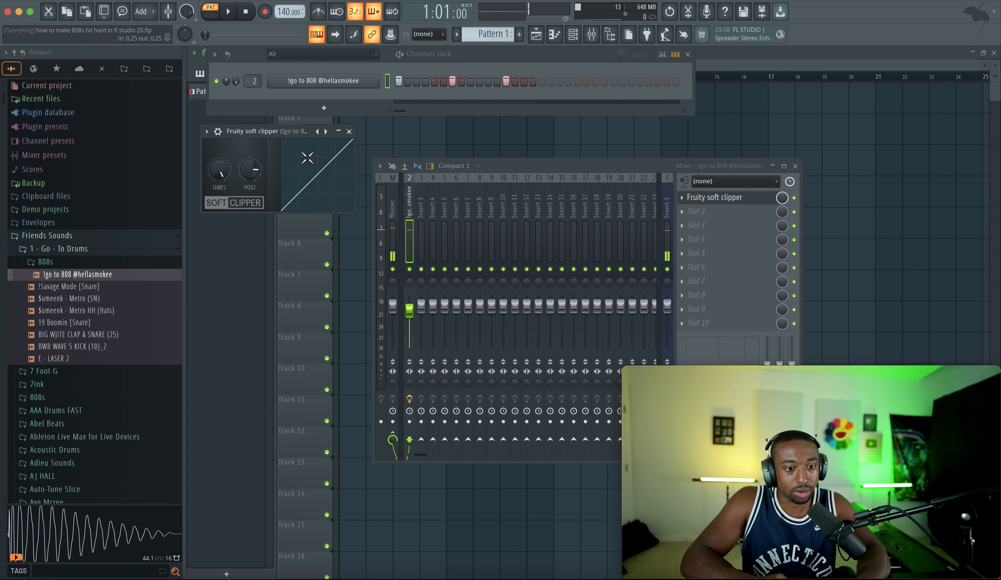
left_click(303, 83)
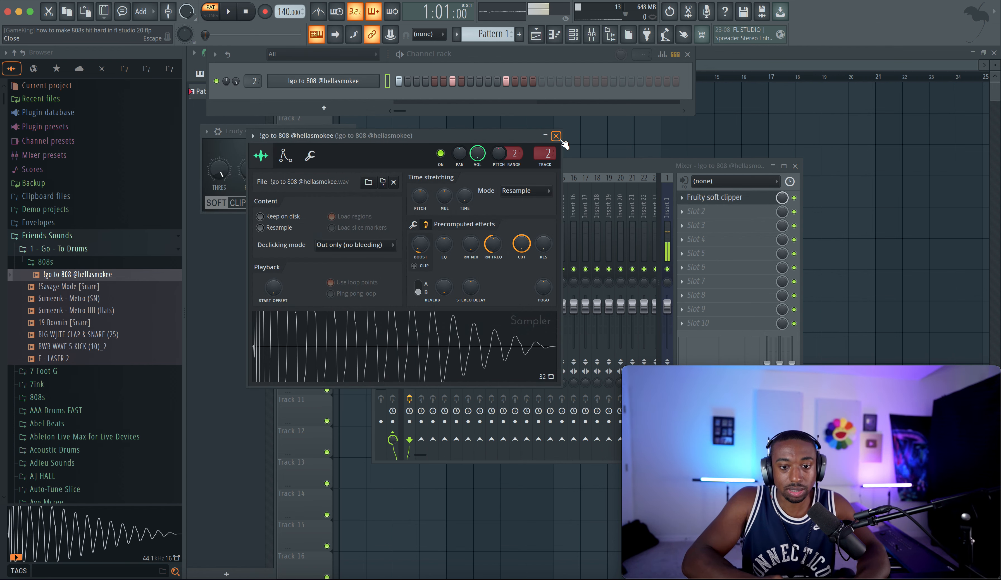
left_click(556, 136)
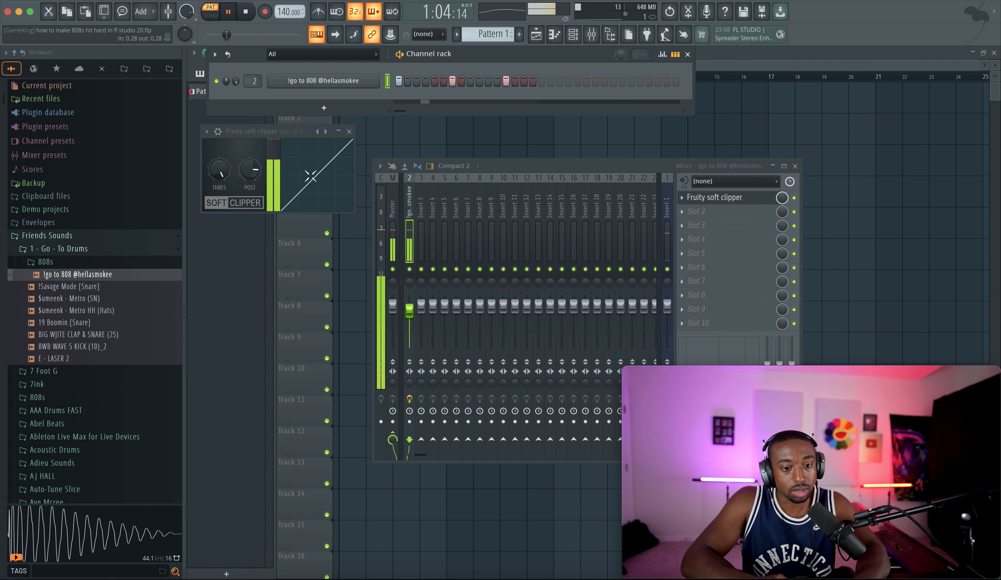
left_click_drag(217, 164, 218, 207)
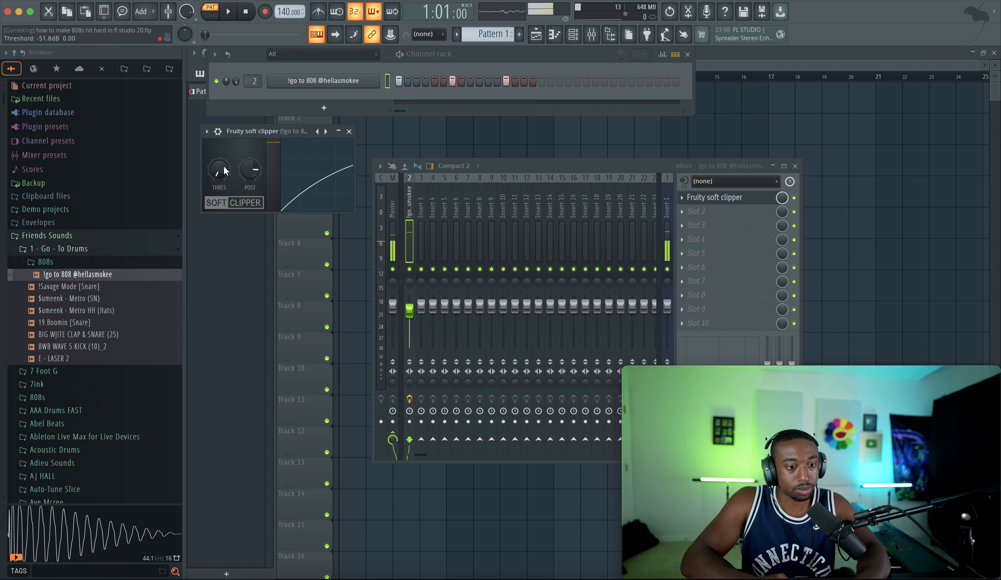
key("space")
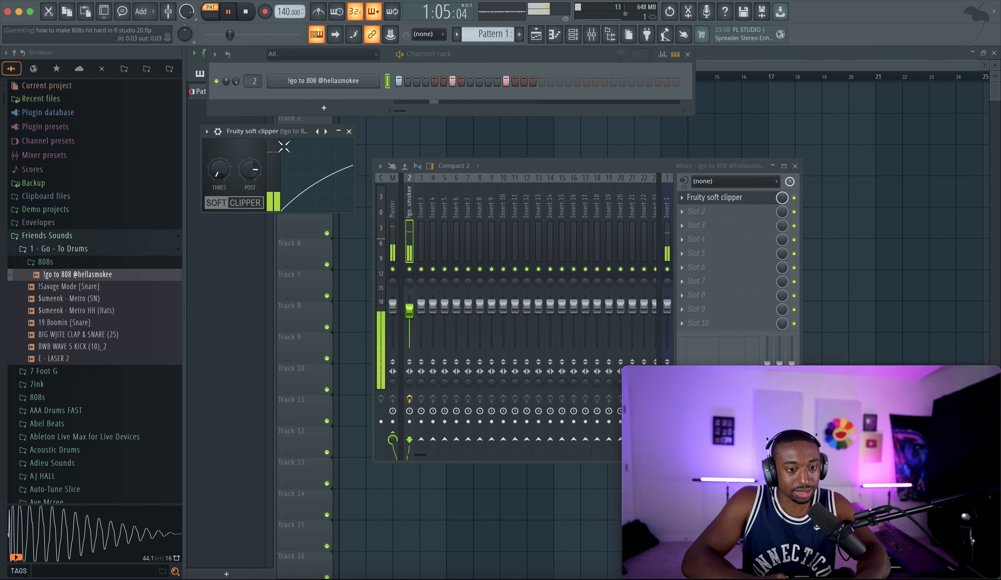
Step: Reopen the 808 sampler, raise Boost to 21%, and audition the pattern
left_click(349, 82)
left_click(425, 225)
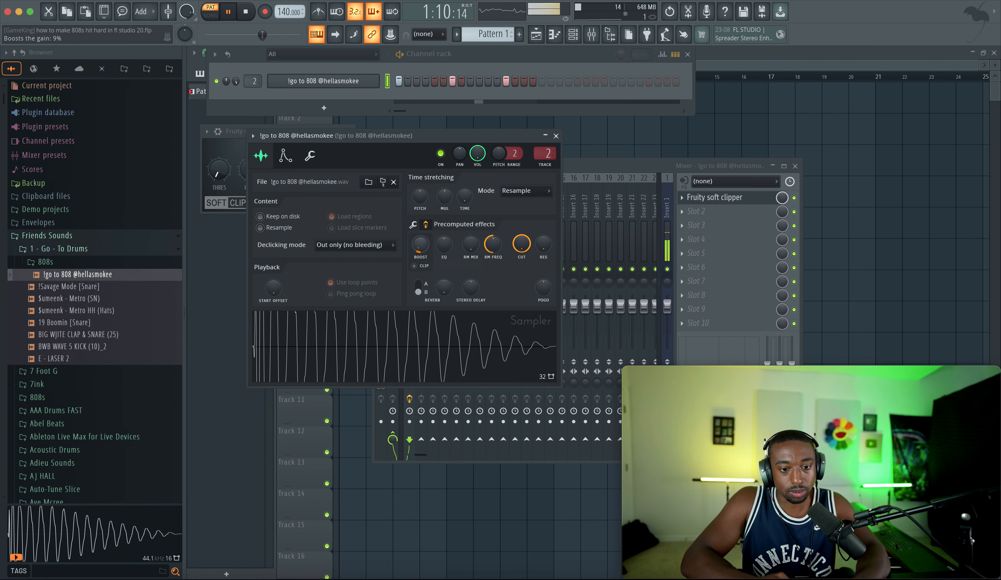
scroll(422, 245, "up", 3)
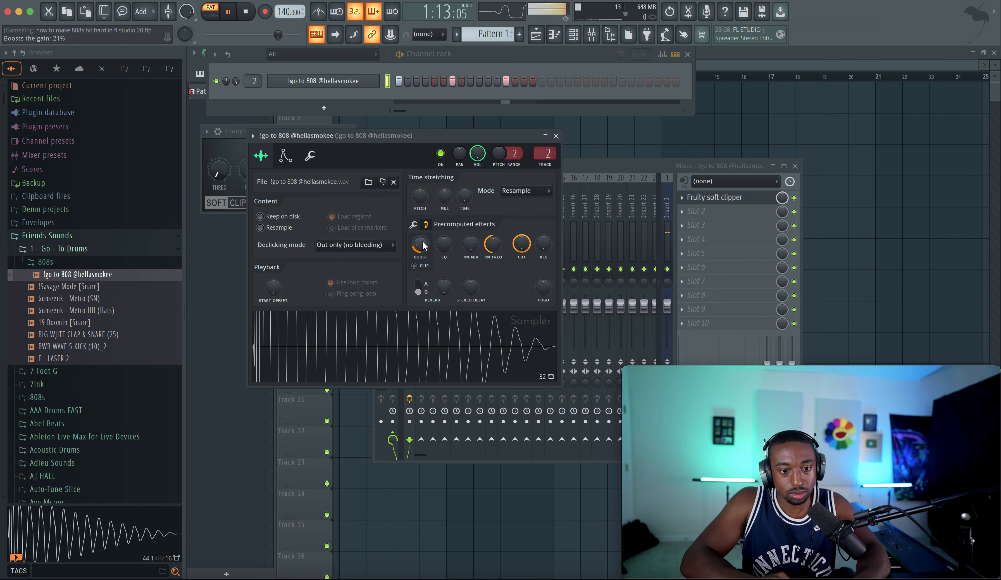
left_click_drag(426, 134, 609, 130)
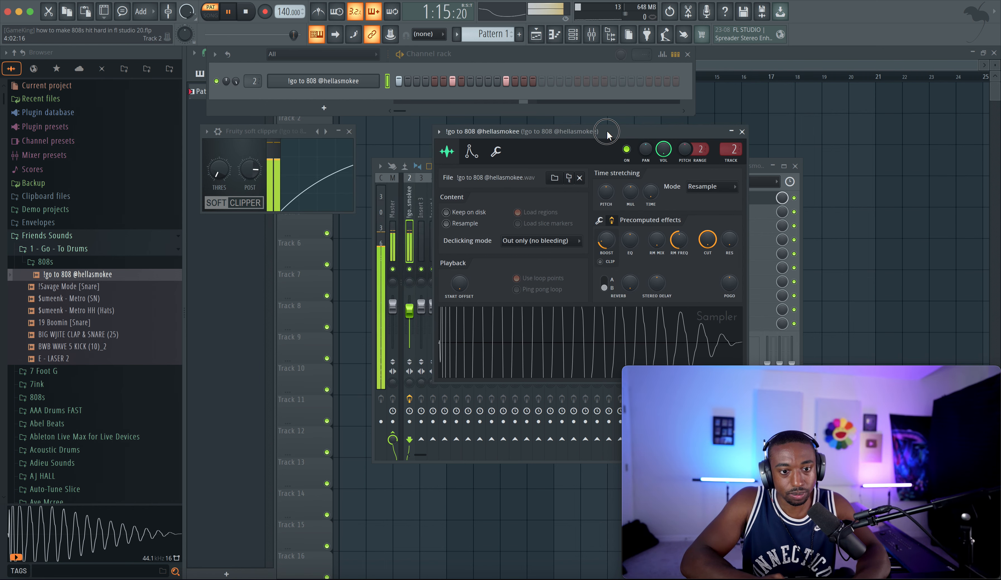
key("space")
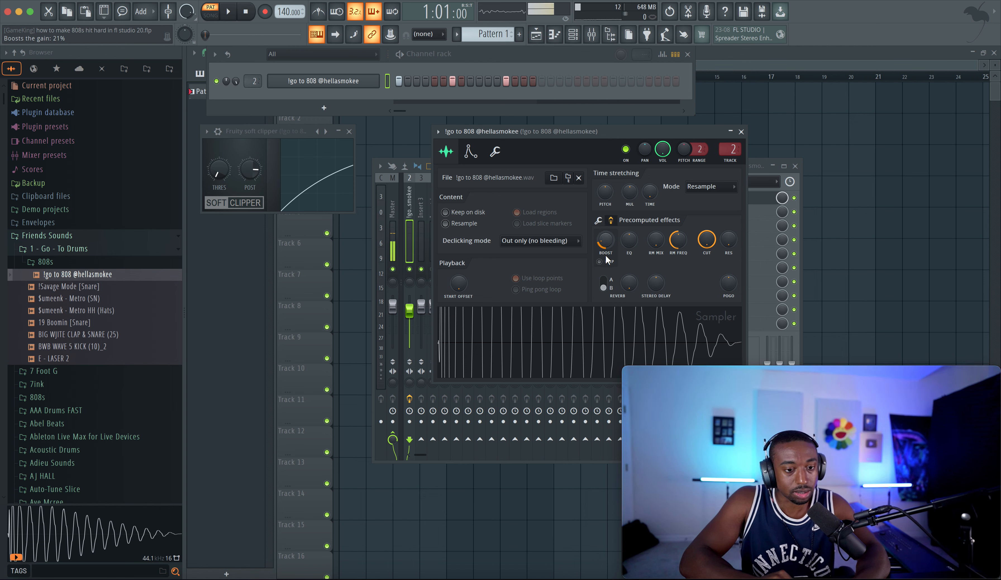
key("space")
key("space")
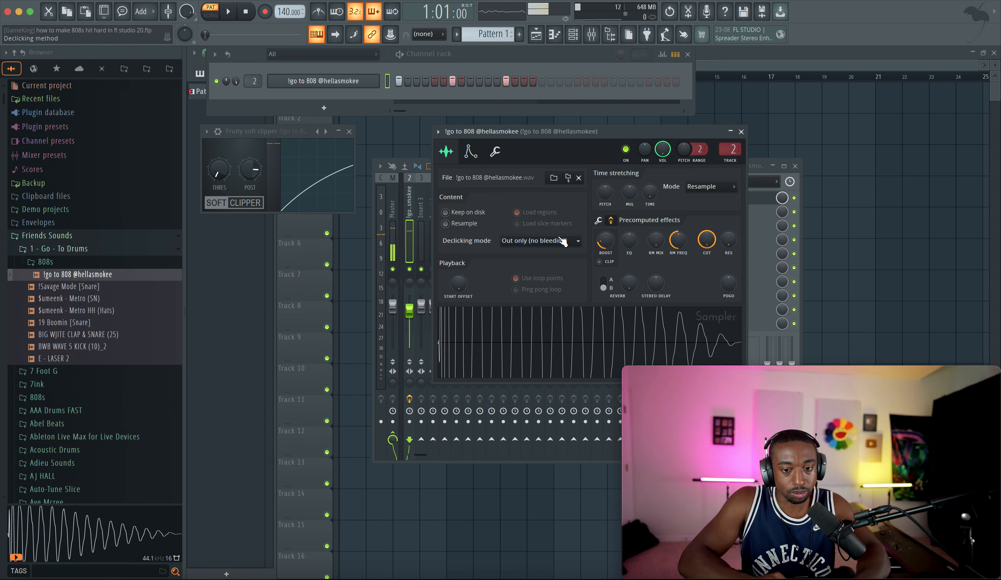
Step: Audition the 808 pattern with the boosted sample and close the sampler window
key("space")
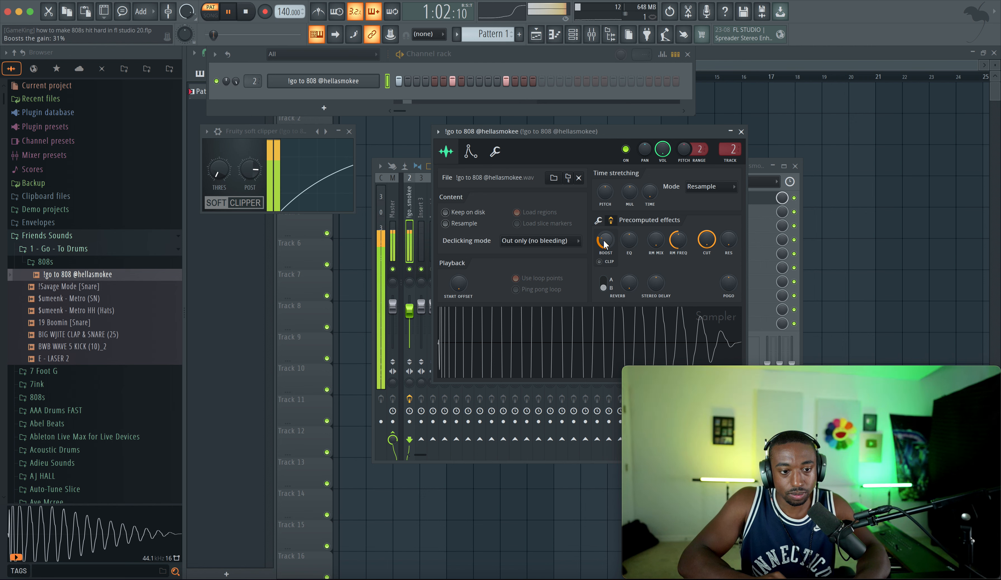
key("space")
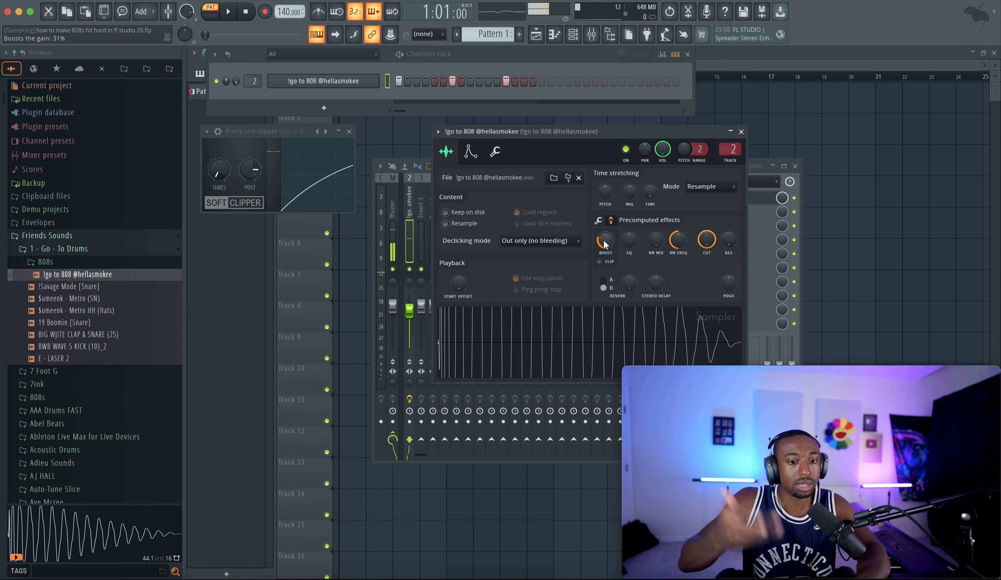
key("space")
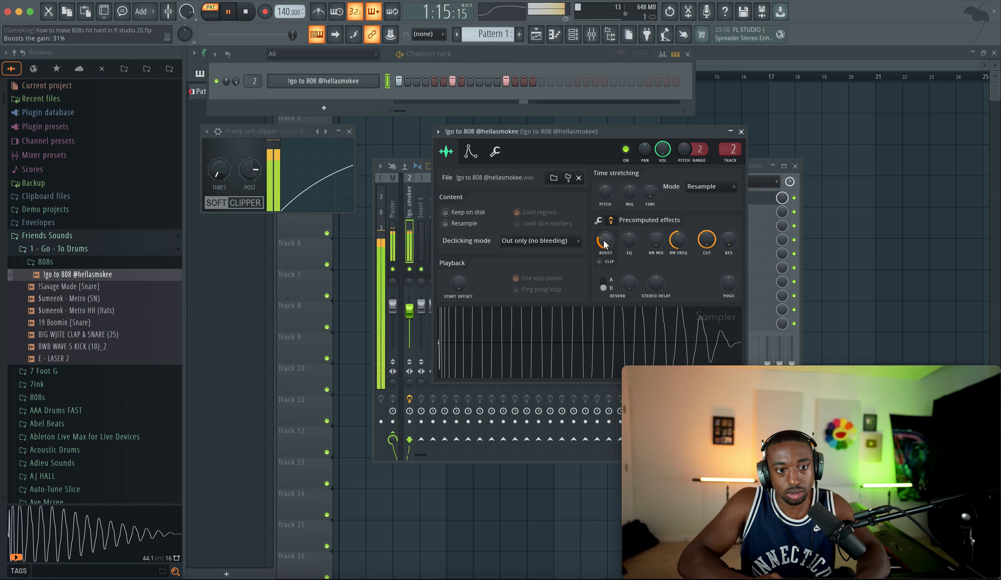
left_click(741, 132)
key("space")
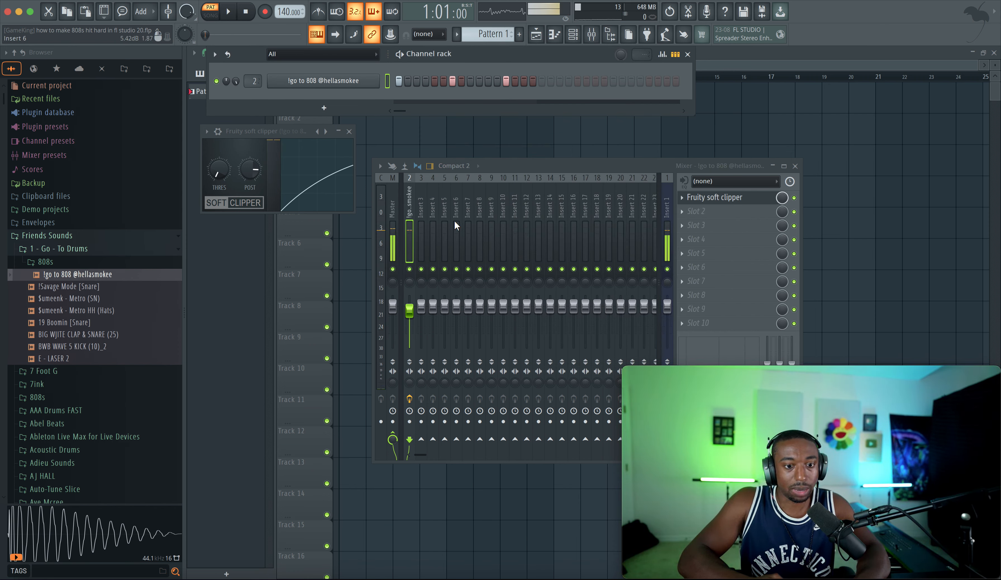
Step: Add Wave Candy to the next empty effect slot on the 808's mixer insert
left_click(736, 215)
scroll(766, 230, "down", 6)
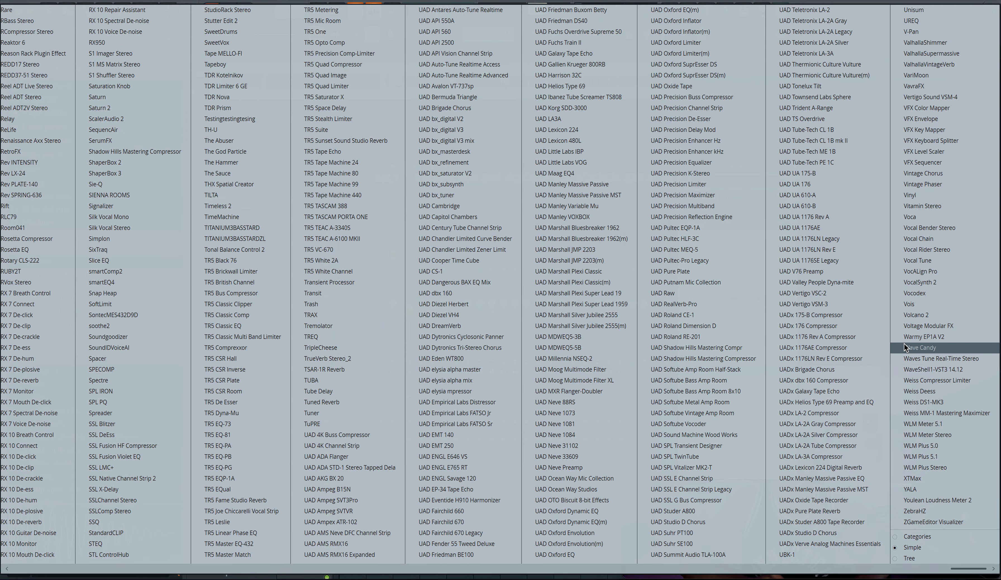
left_click(916, 345)
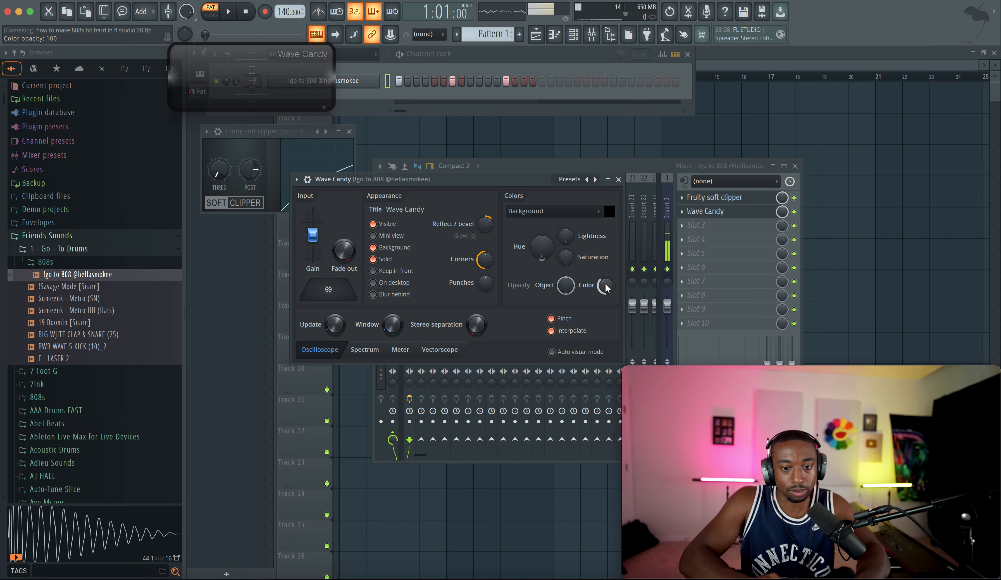
Step: Switch Wave Candy to Spectrum mode and enlarge and reposition its display window
right_click(288, 99)
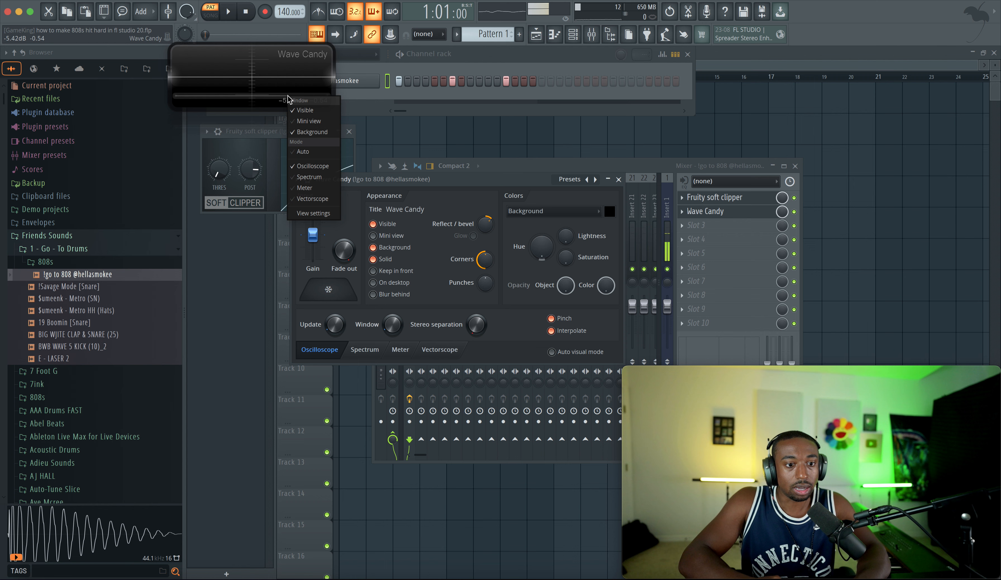
left_click(319, 180)
left_click_drag(336, 108, 454, 450)
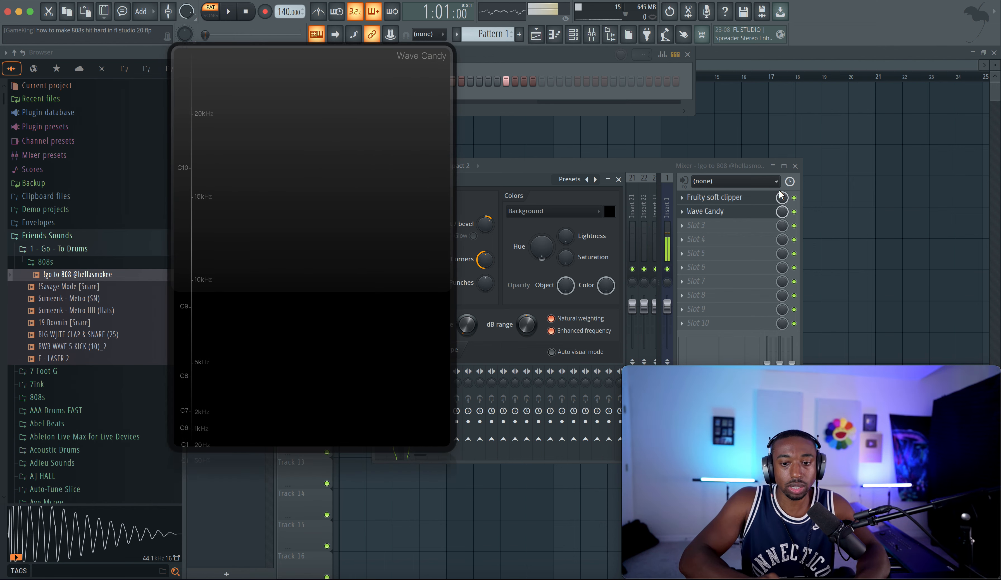
left_click(794, 200)
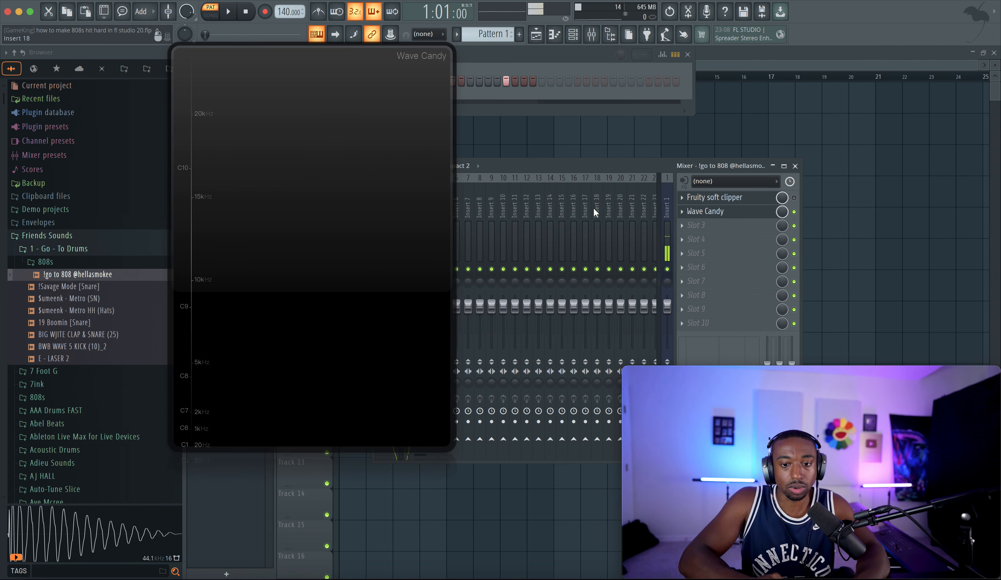
left_click_drag(420, 221, 365, 436)
Step: Add a Fruity Soft Clipper to the Master track's first effect slot, then reselect the 808's insert
left_click(393, 239)
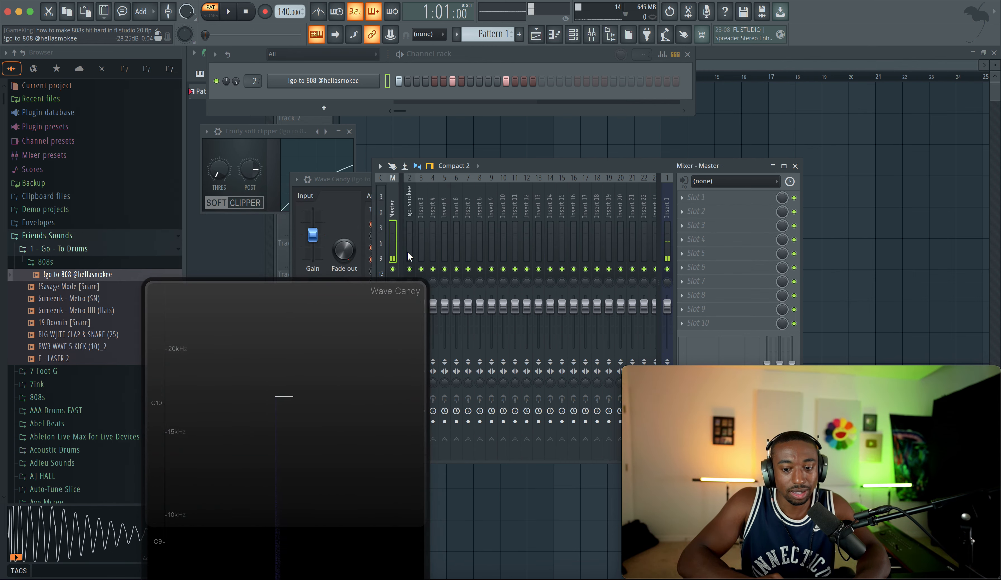
left_click(407, 252)
left_click(393, 239)
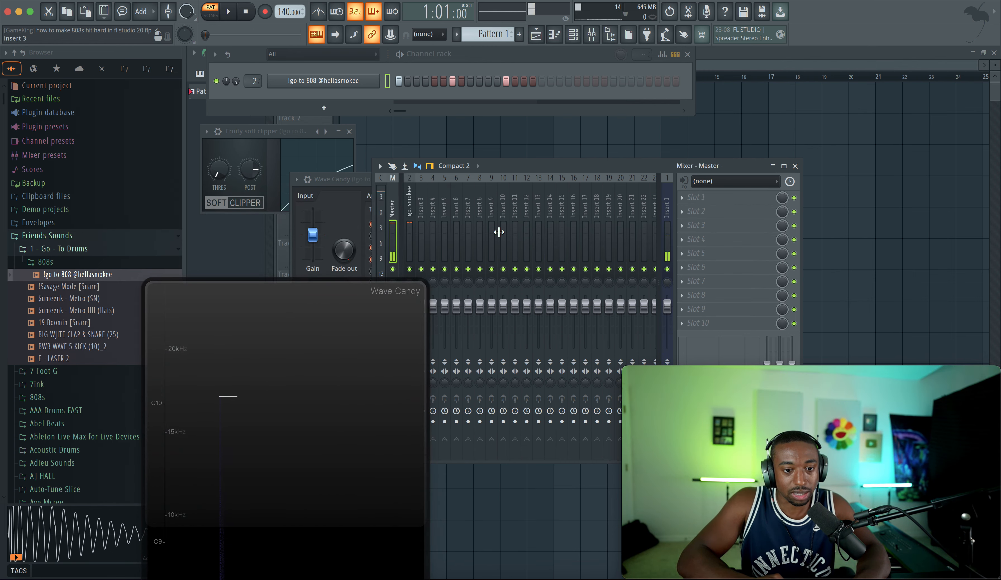
left_click(712, 203)
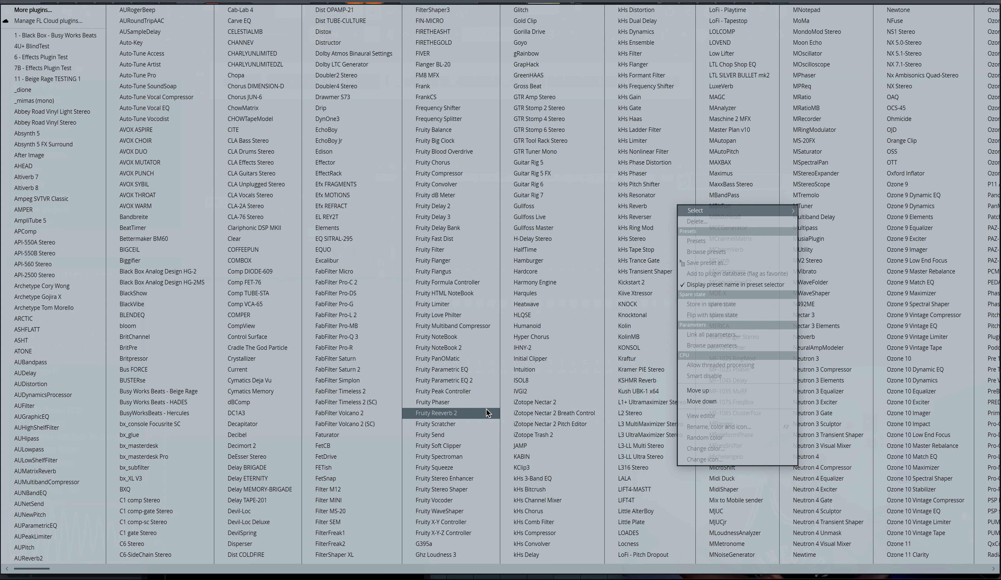
left_click(464, 445)
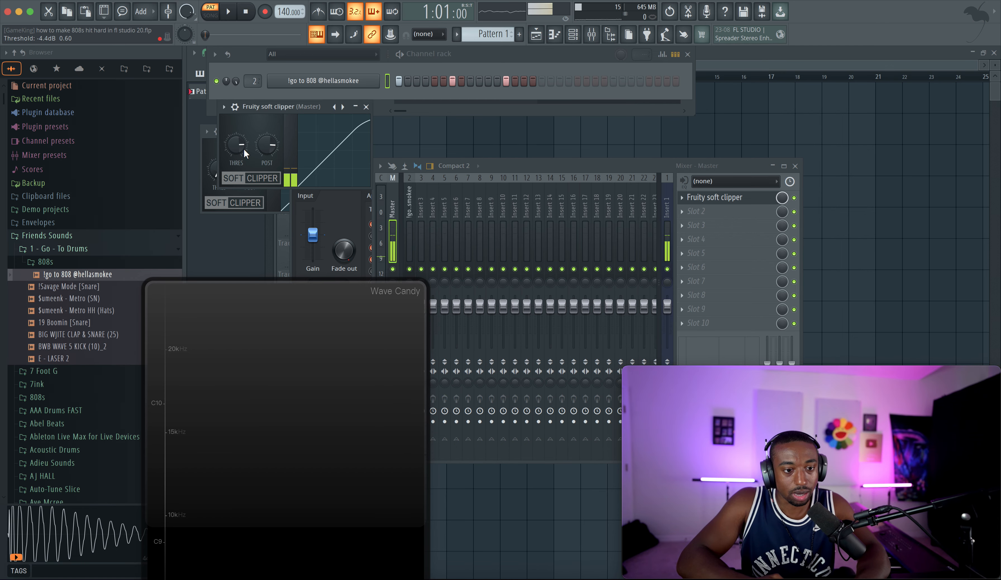
left_click(409, 238)
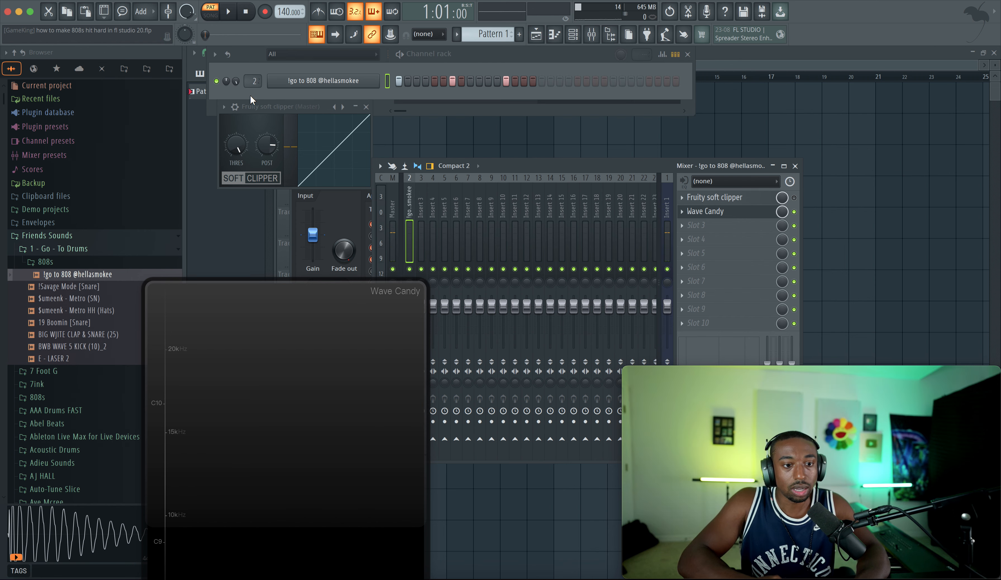
Step: Play the 808 pattern and enlarge the Wave Candy spectrum display to watch it
left_click(236, 81)
key("space")
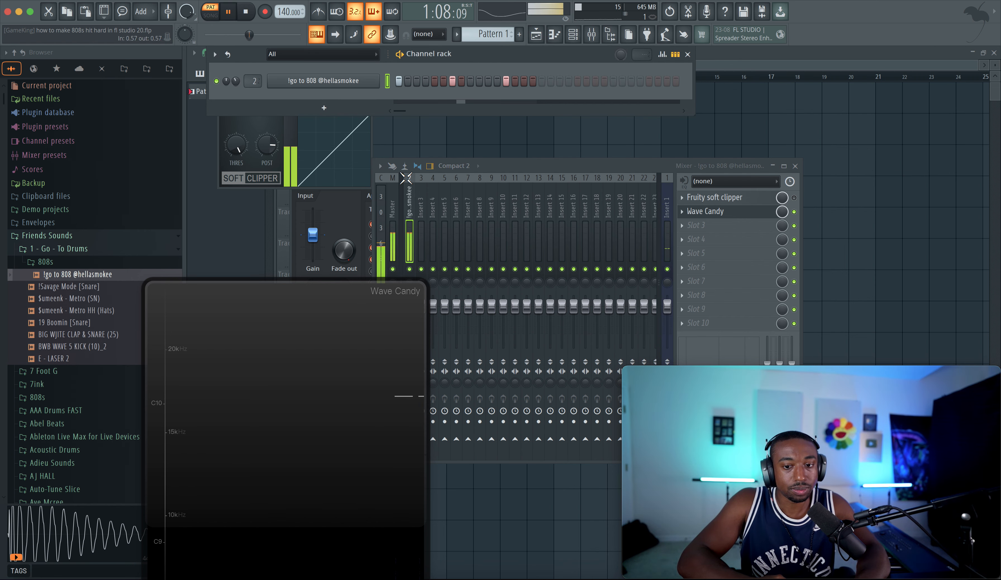
left_click_drag(346, 315, 352, 108)
left_click_drag(348, 271, 560, 272)
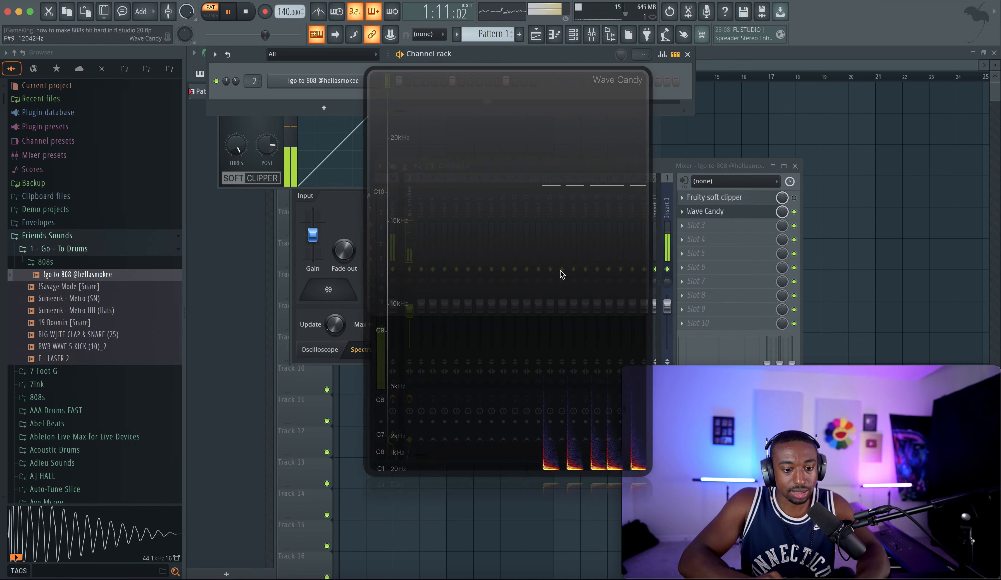
left_click_drag(544, 403, 436, 253)
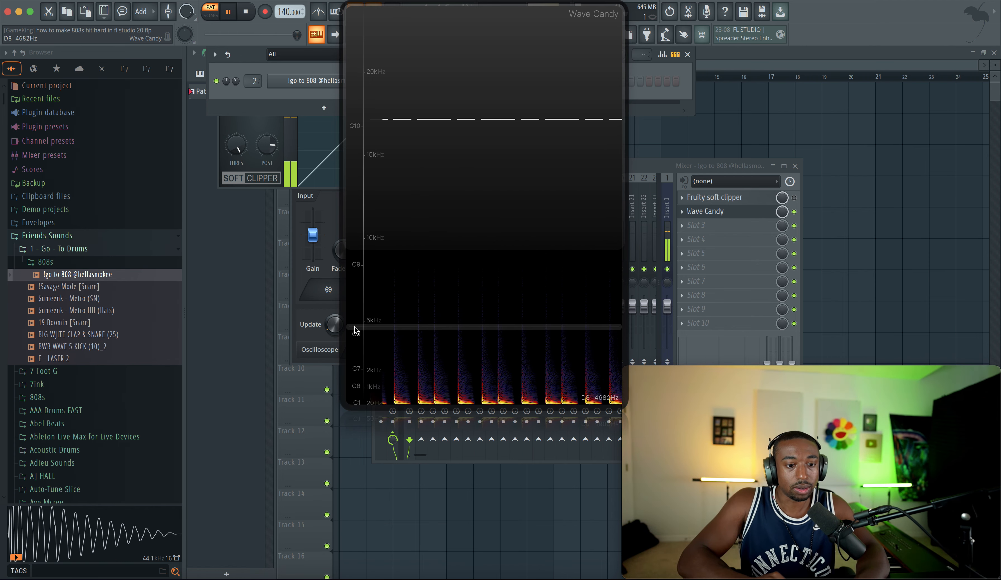
Step: Set the Wave Candy spectrum resolution to 8192 bands, close its settings, and stop playback
left_click(295, 329)
left_click_drag(316, 181, 155, 181)
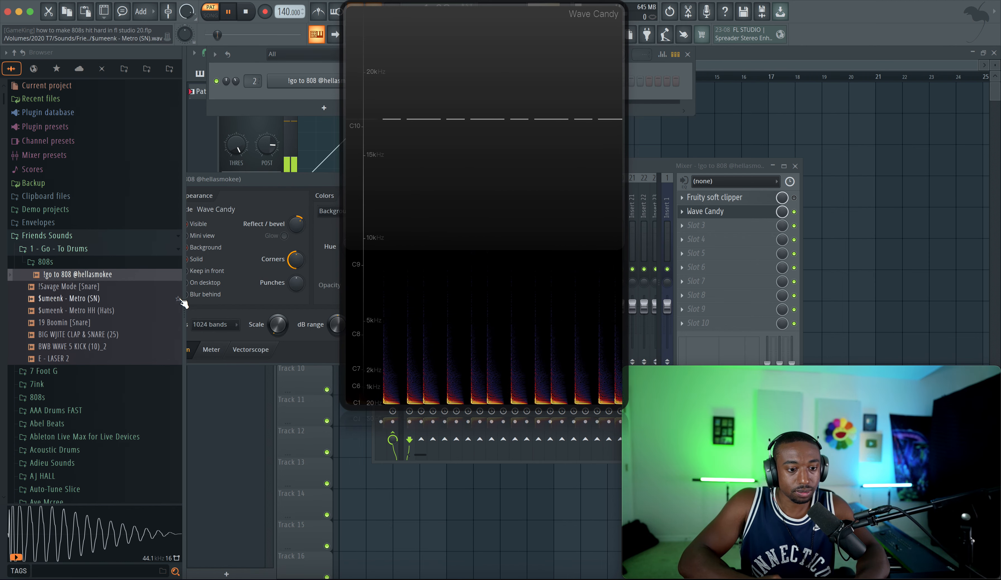
left_click(217, 325)
left_click(220, 423)
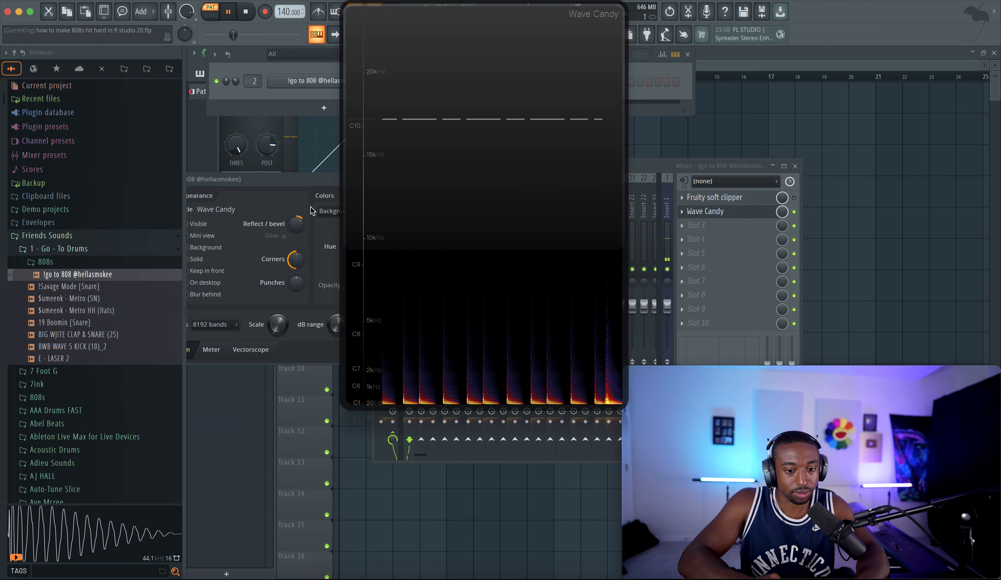
left_click_drag(308, 179, 193, 196)
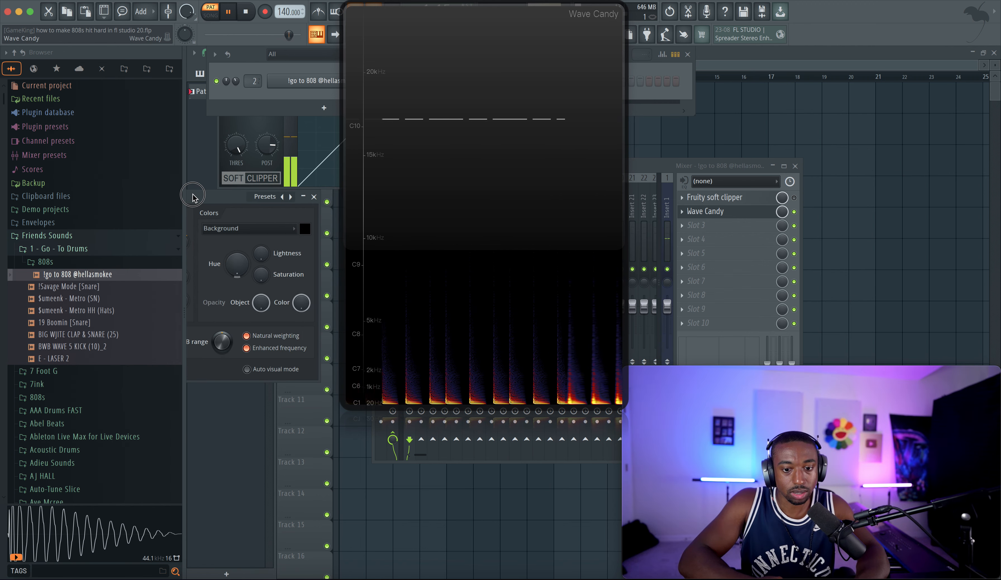
left_click(314, 196)
key("space")
Step: Toggle the soft clipper on the 808's insert while auditioning the pattern in the spectrum
left_click(794, 198)
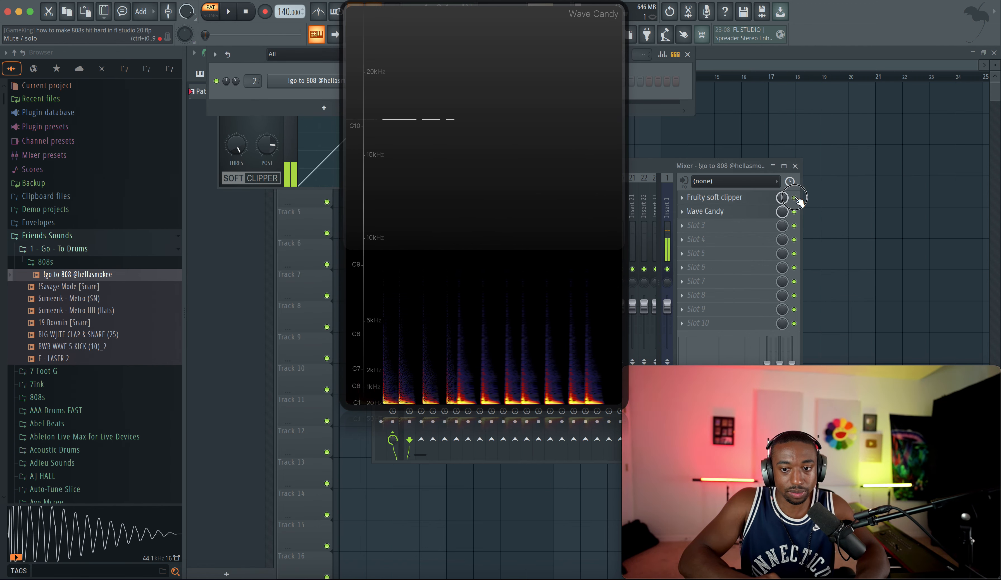
left_click_drag(434, 241, 272, 380)
key("space")
left_click_drag(390, 291, 273, 288)
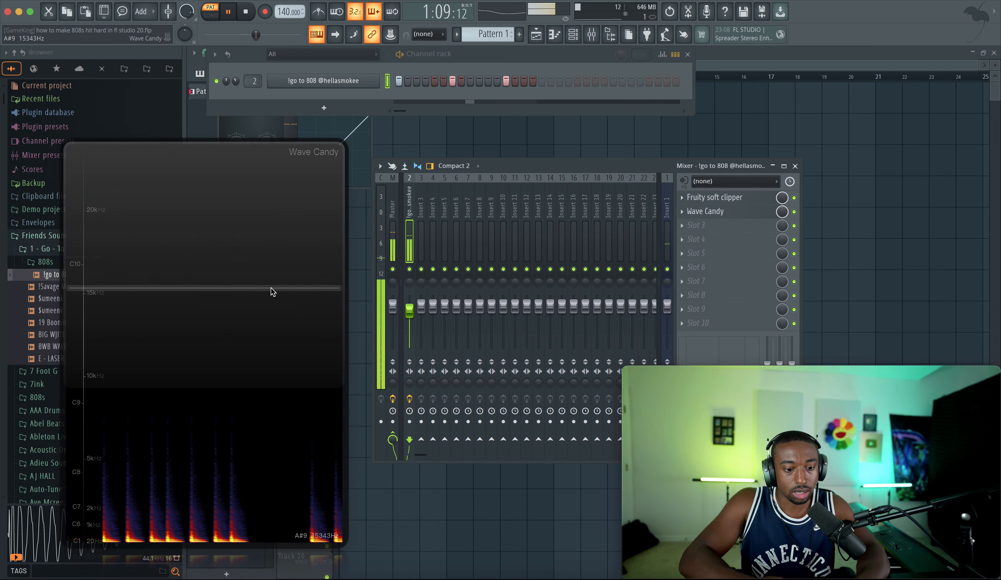
Step: Set the 808 channel volume to 96% and its mixer fader to 65%, then close Wave Candy
left_click_drag(236, 81, 235, 25)
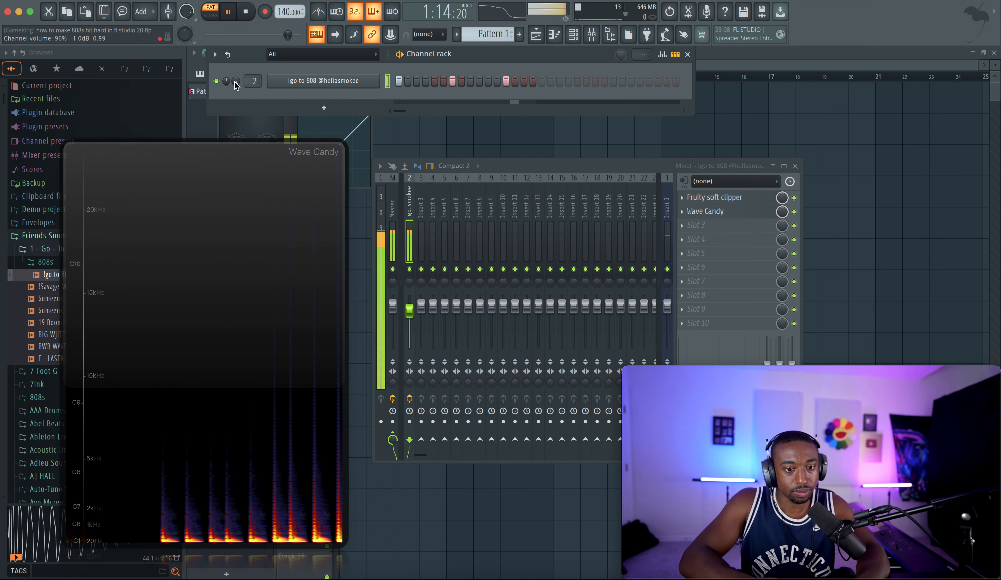
left_click_drag(410, 310, 410, 319)
left_click_drag(286, 318, 328, 227)
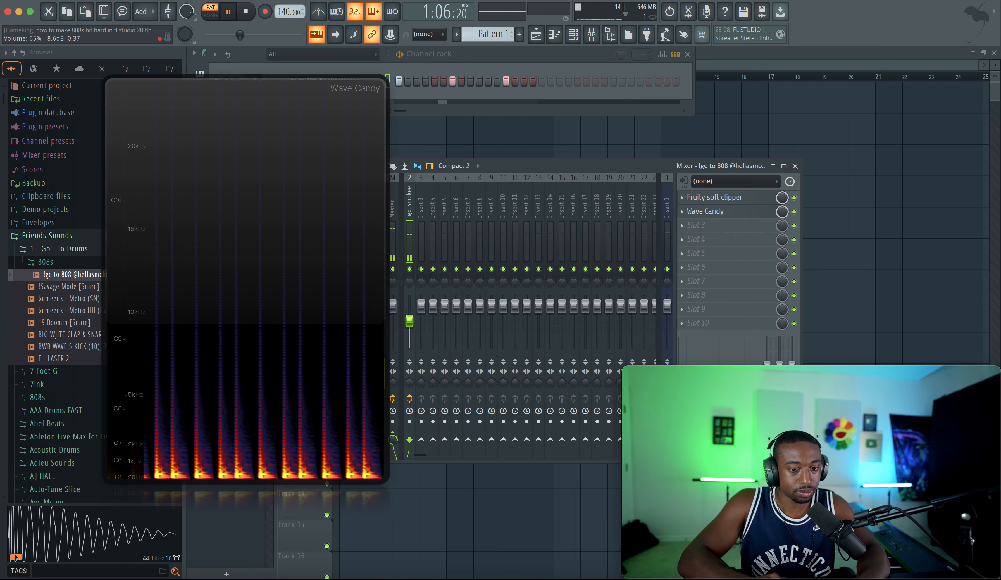
key("space")
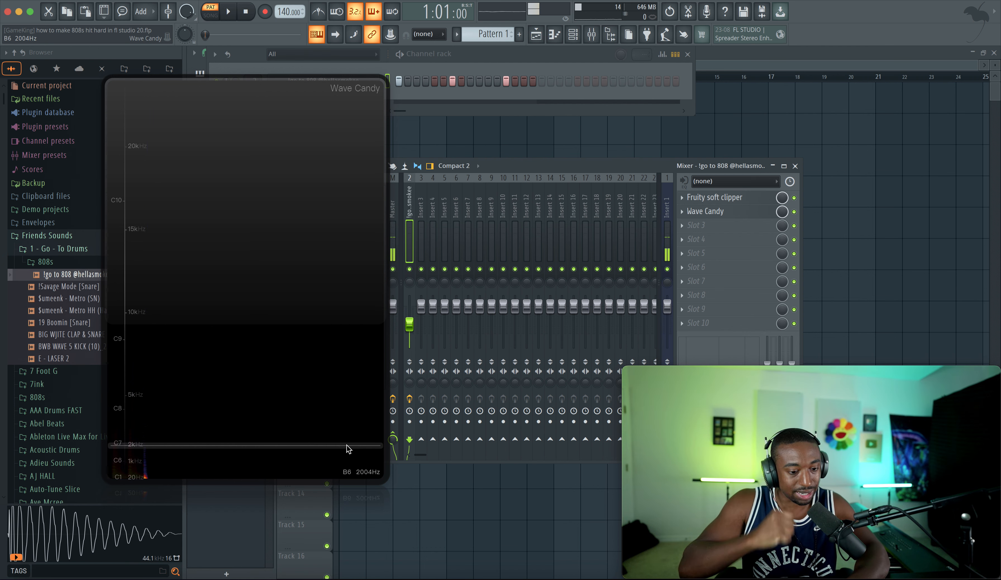
key("Escape")
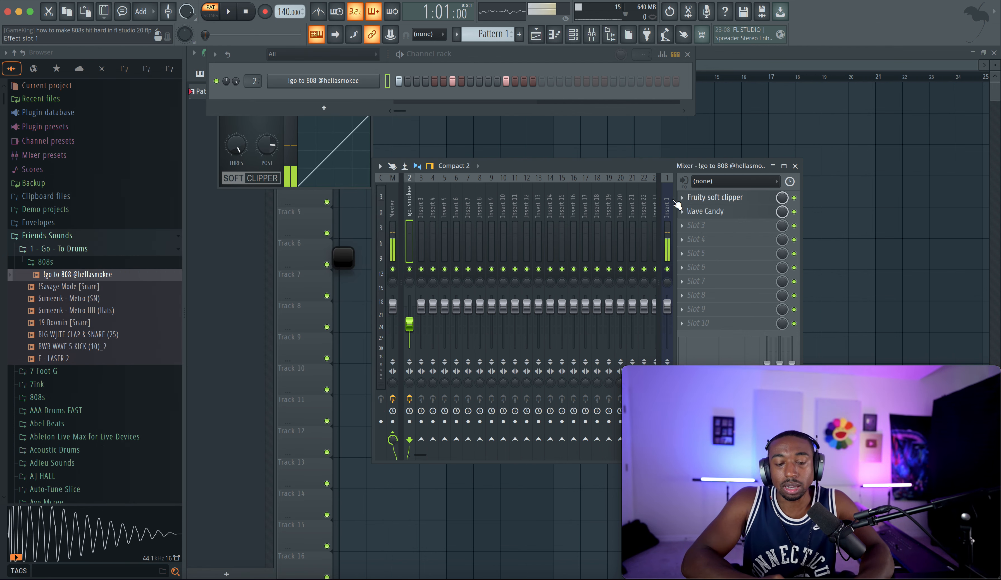
Step: Delete the 808 channel from the channel rack
right_click(337, 78)
key("d")
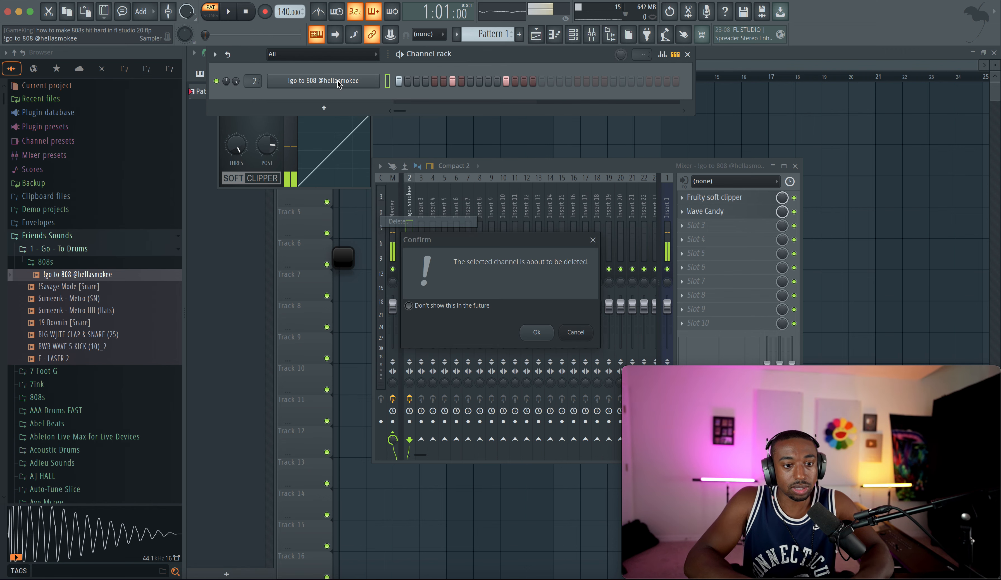
key("Return")
Step: Load Official Spinz808 from the Friends Sounds 808s folder into a new channel
left_click(77, 251)
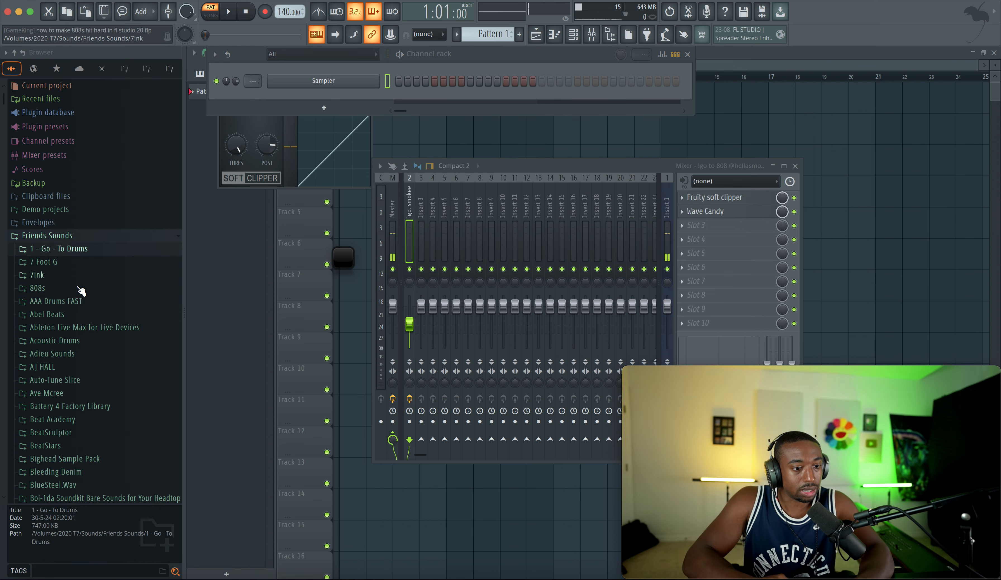
scroll(76, 278, "down", 2)
left_click(74, 265)
left_click(74, 264)
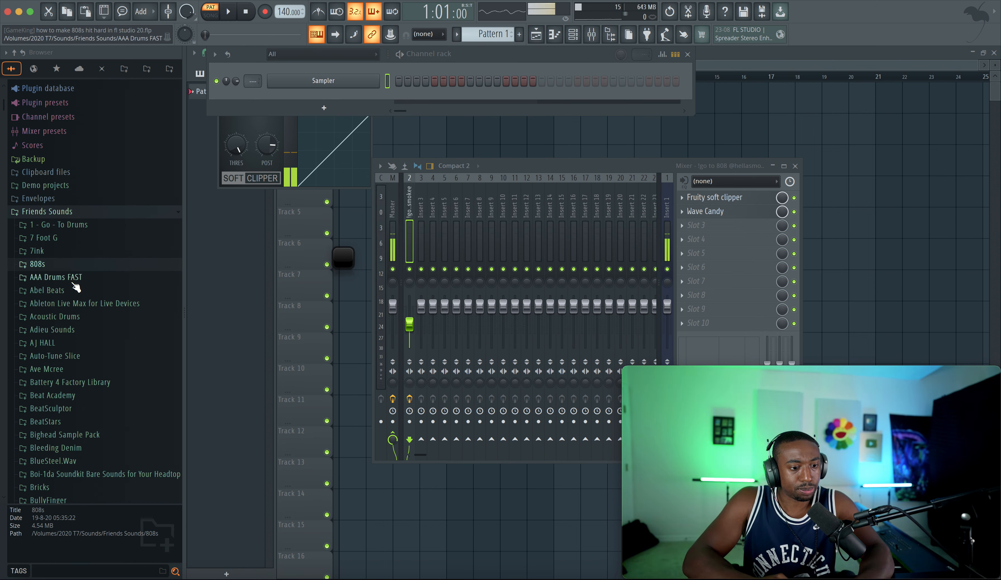
left_click(73, 266)
left_click(81, 324)
right_click(85, 325)
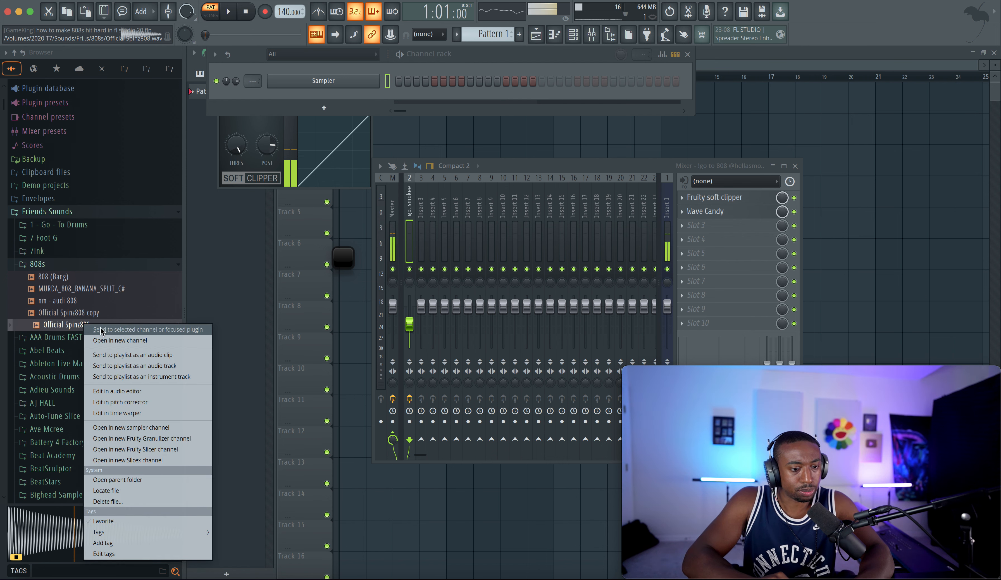
left_click(114, 341)
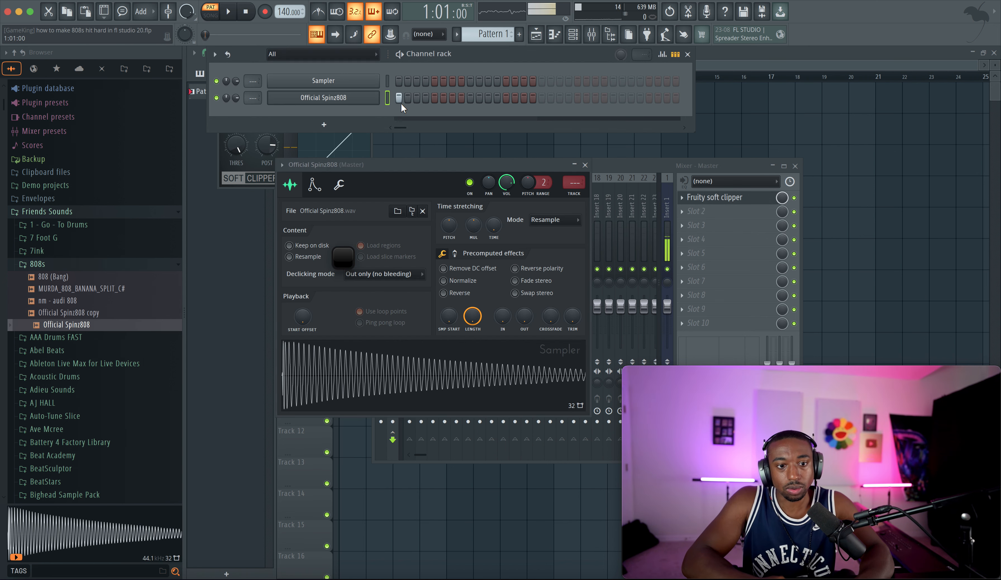
Step: Add a step for the new 808 channel and route it to mixer insert 1
left_click(506, 98)
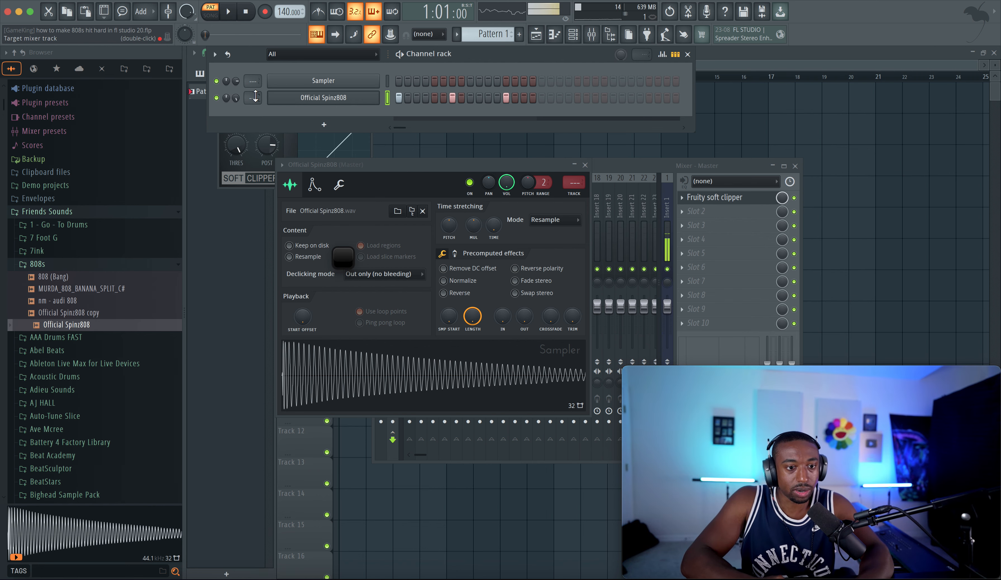
left_click_drag(253, 99, 253, 94)
Step: Open the Official Spinz808 channel in the piano roll and play the pattern
right_click(348, 97)
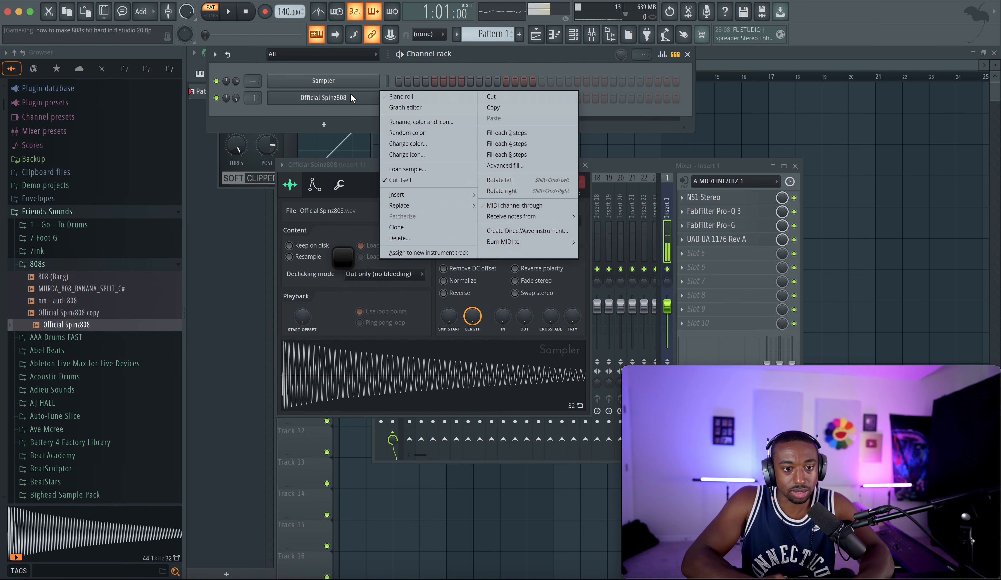
left_click(399, 96)
left_click(259, 247)
key("space")
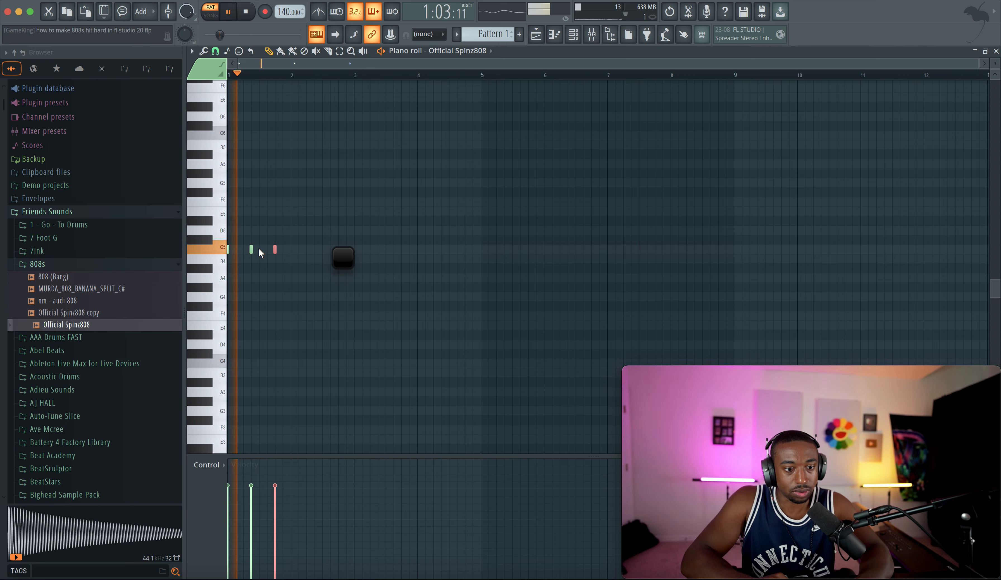
Step: Shift the selected 808 note up a semitone and nudge the following note
key("shift+Up")
left_click_drag(269, 246, 279, 244)
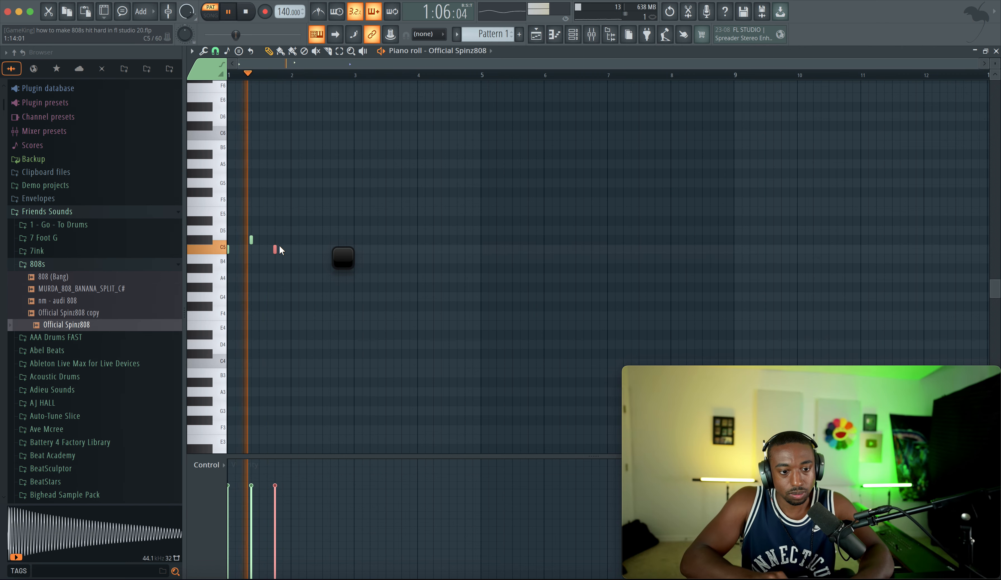
Step: Transpose the selected 808 note down two semitones and rearrange the following notes in the piano roll pattern
key("shift+Down")
key("shift+Down")
left_click(435, 185)
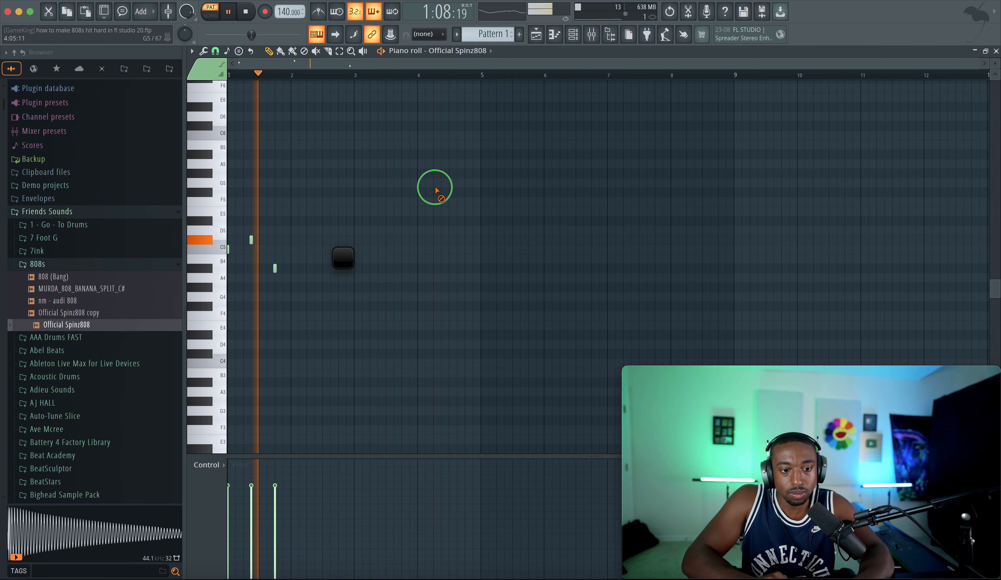
key("space")
key("ctrl+a")
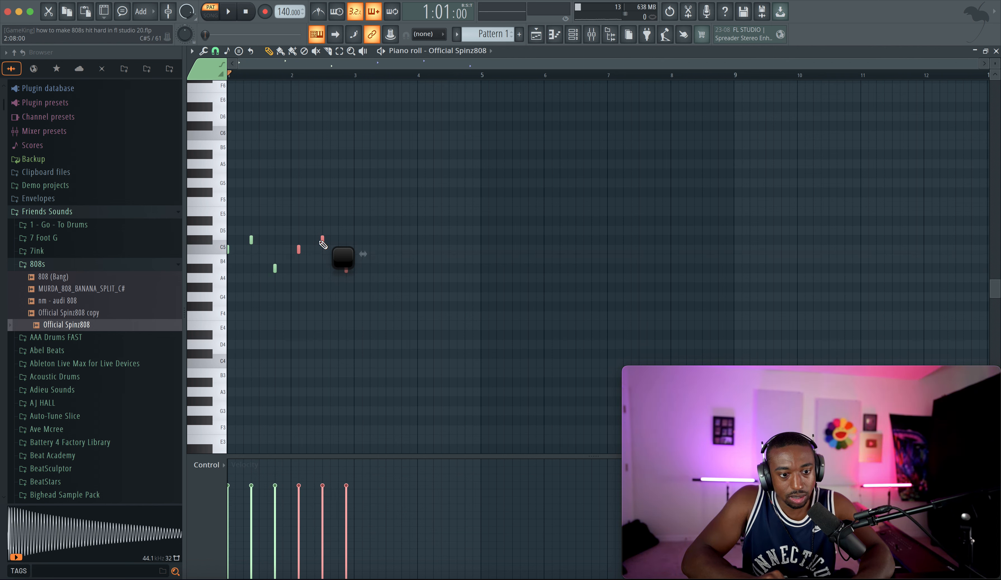
left_click(294, 251)
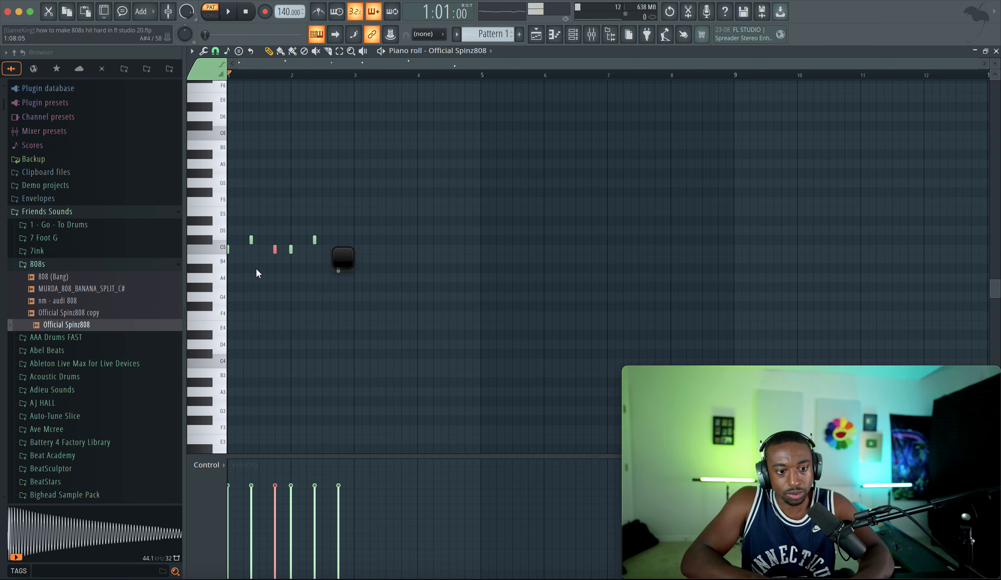
Step: Route the Official Spinz808 channel to mixer insert 2 and raise that insert's fader slightly
key("space")
key("F6")
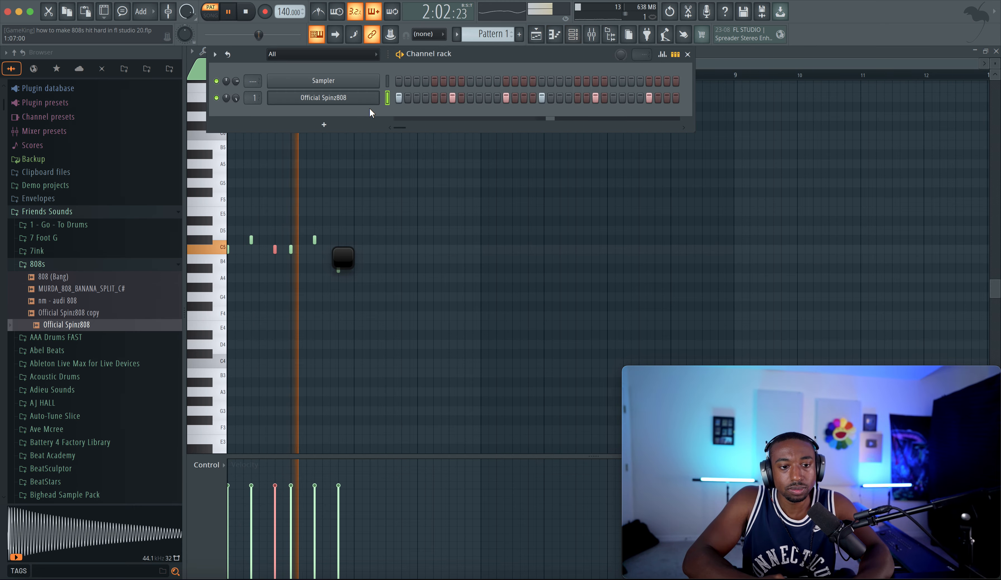
key("F9")
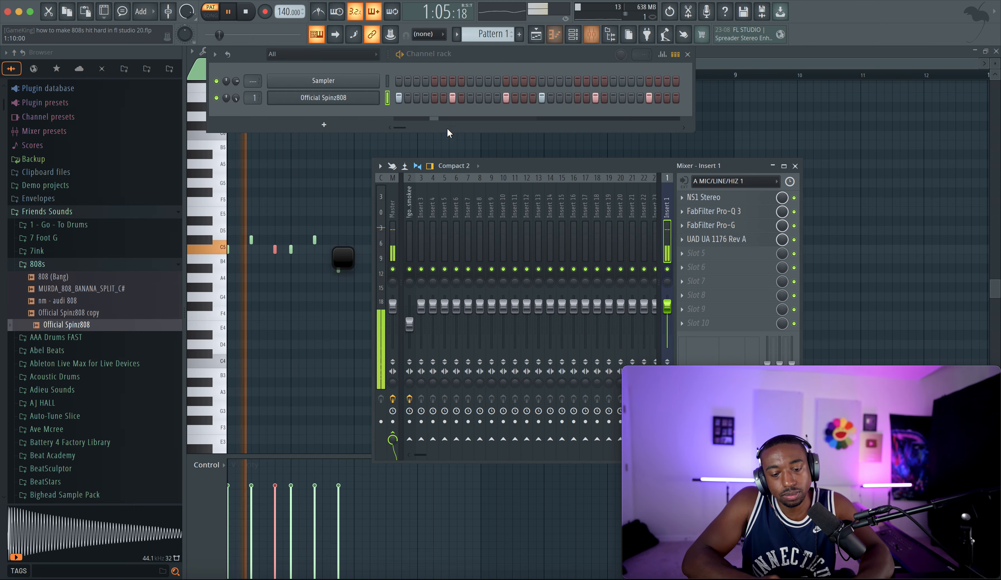
key("space")
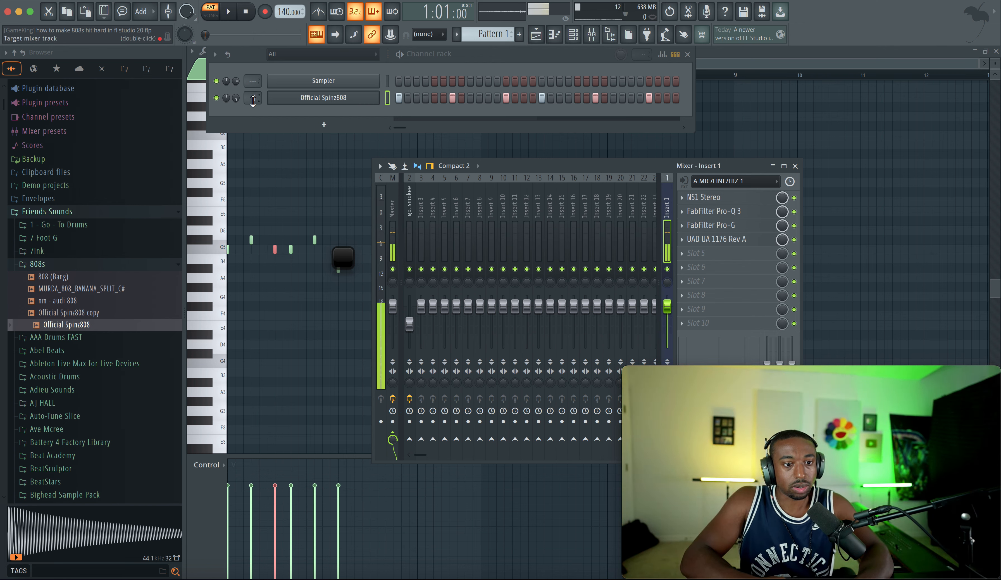
left_click_drag(253, 101, 252, 95)
key("space")
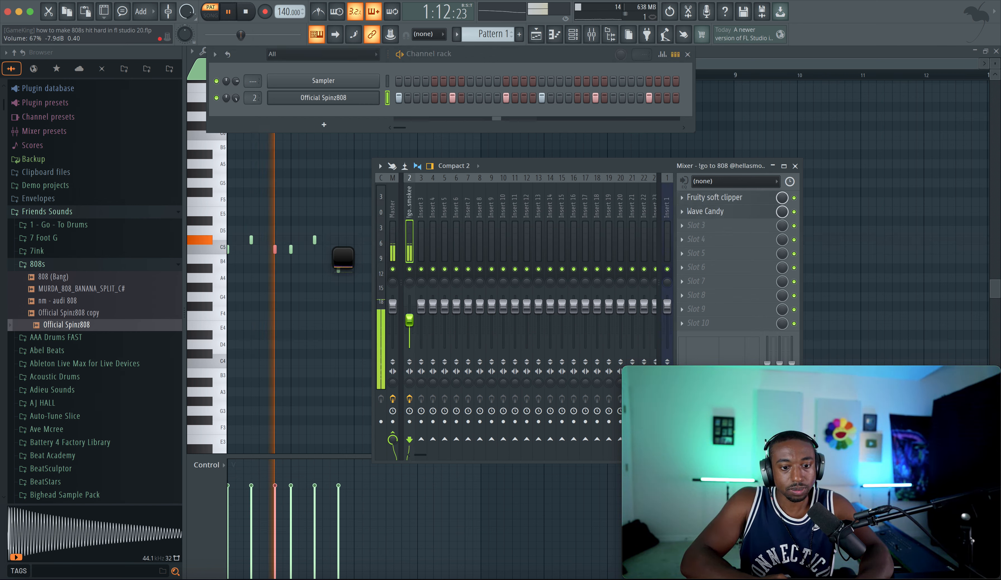
left_click_drag(409, 320, 409, 311)
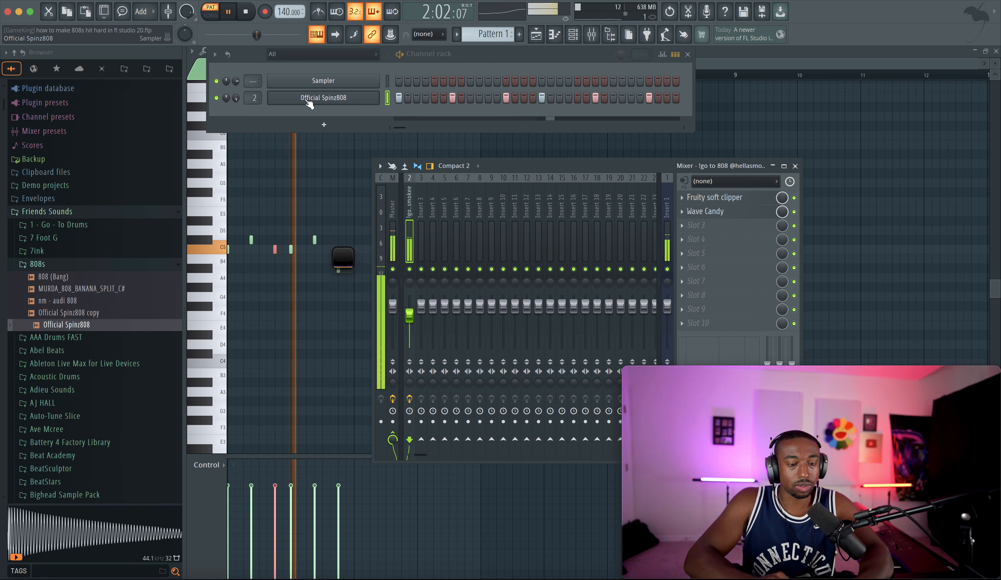
key("space")
Step: Open the Fruity soft clipper on insert 2, raise its threshold, and bypass it off and on to compare
left_click(715, 198)
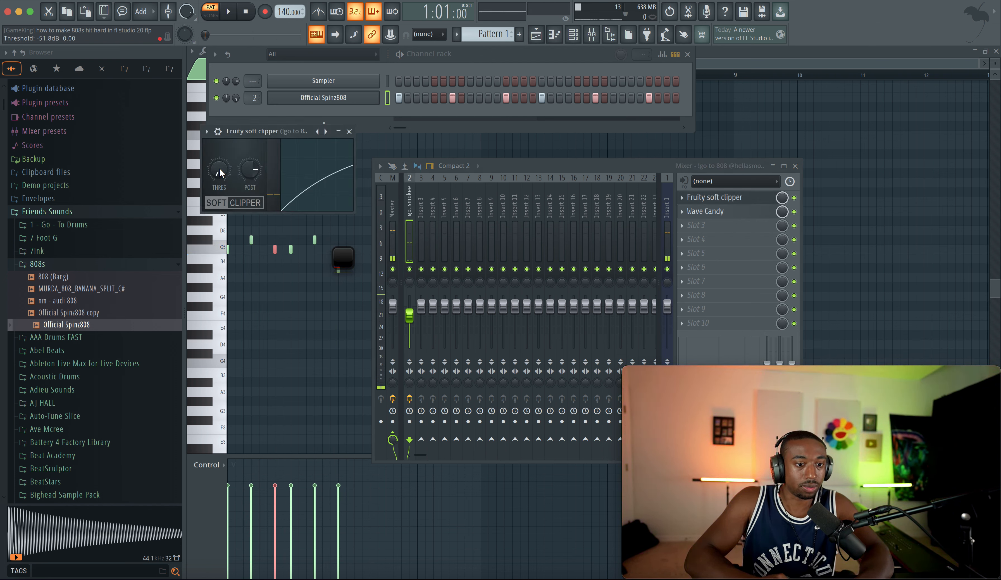
left_click_drag(219, 167, 219, 128)
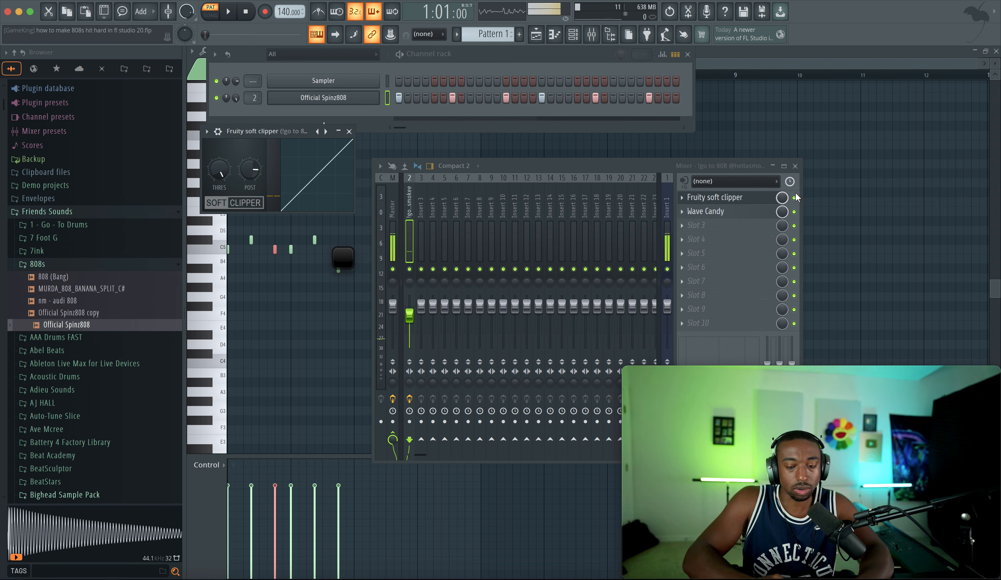
key("space")
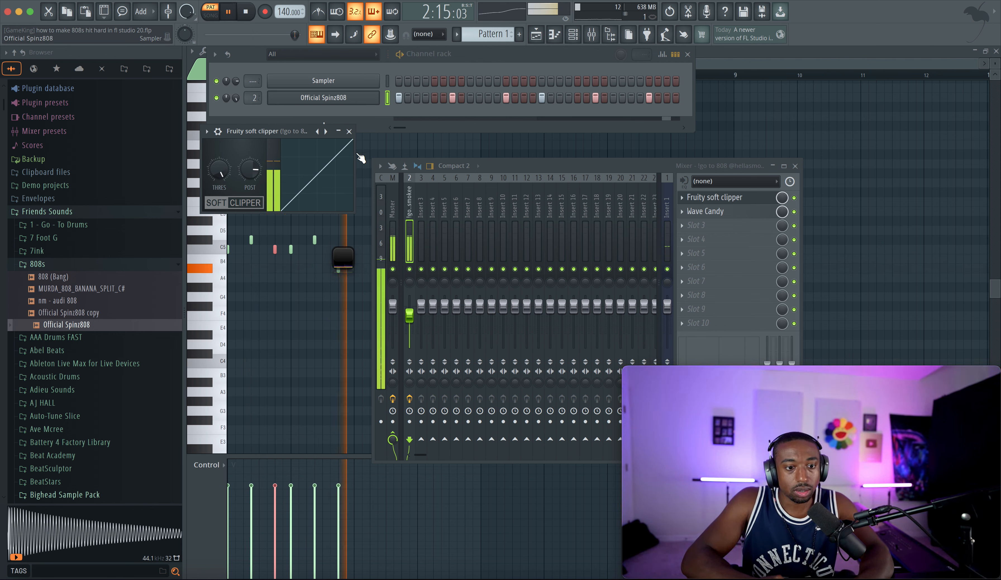
left_click(795, 198)
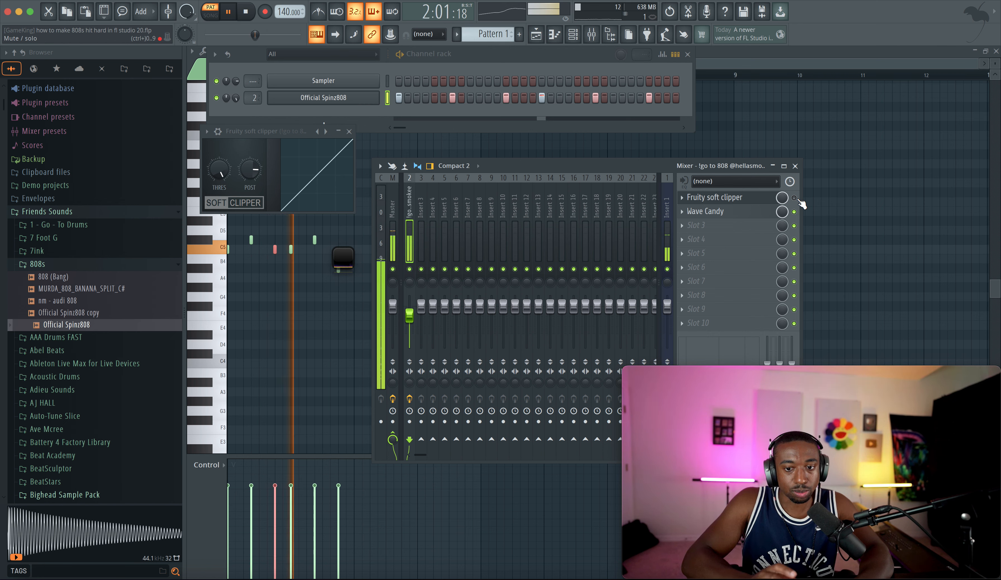
left_click(794, 198)
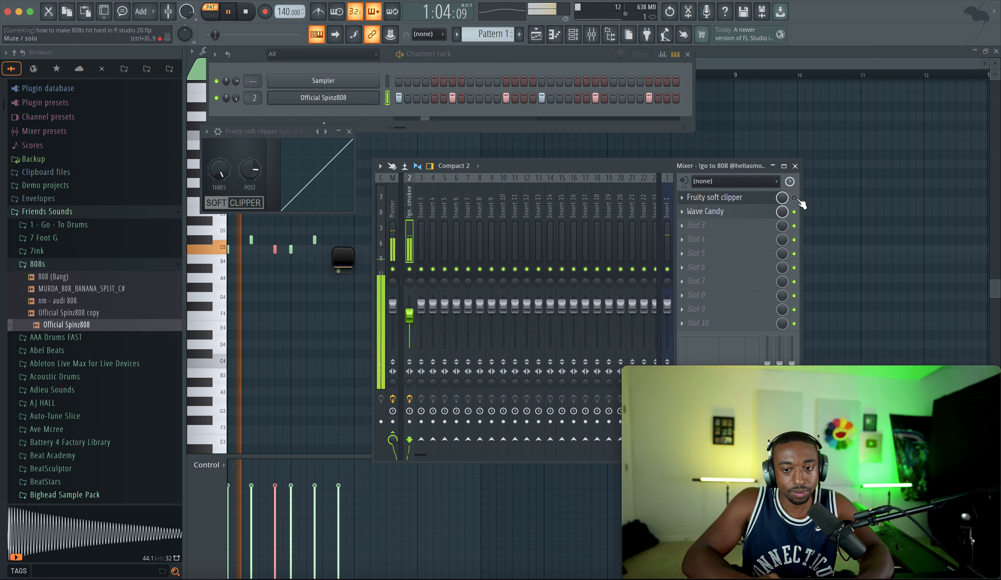
Step: Open the Official Spinz808 sampler's precomputed effects and set Boost to about 6%
left_click(355, 97)
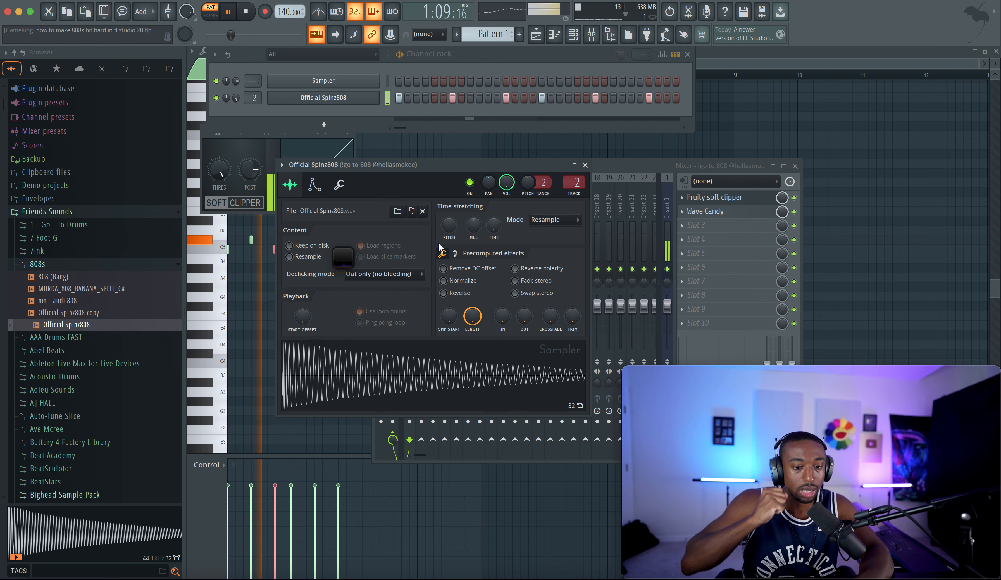
left_click(455, 254)
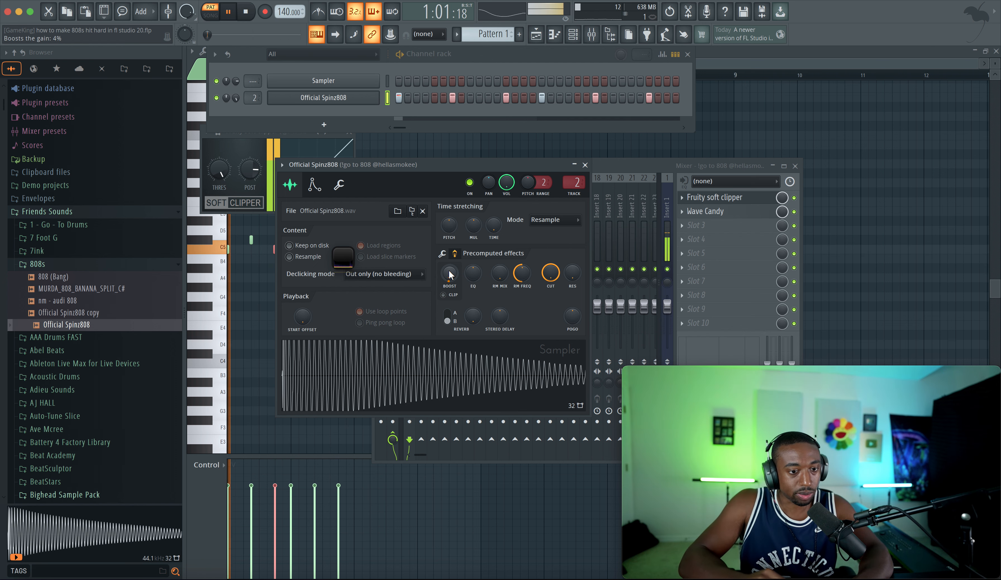
left_click_drag(449, 273, 447, 273)
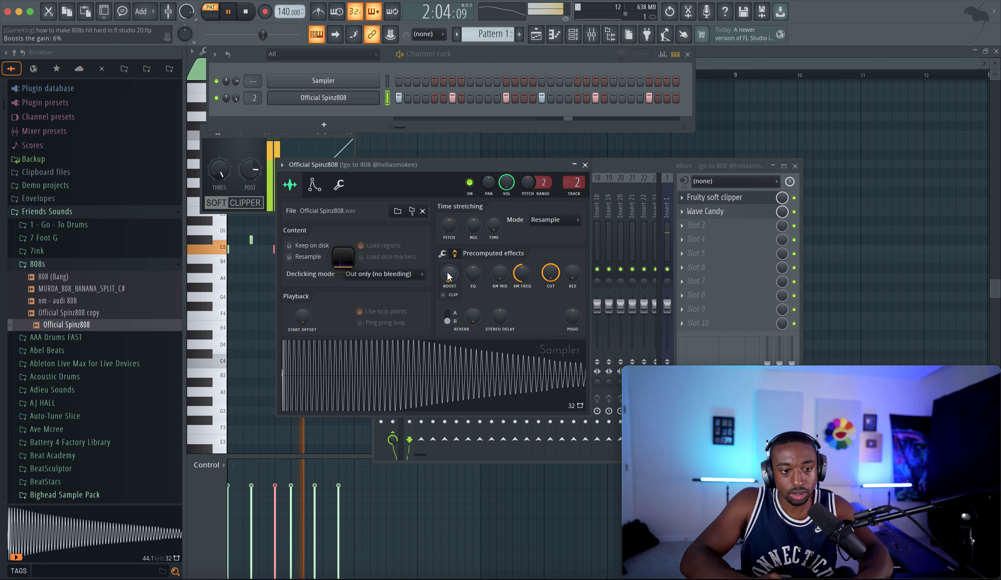
left_click(584, 165)
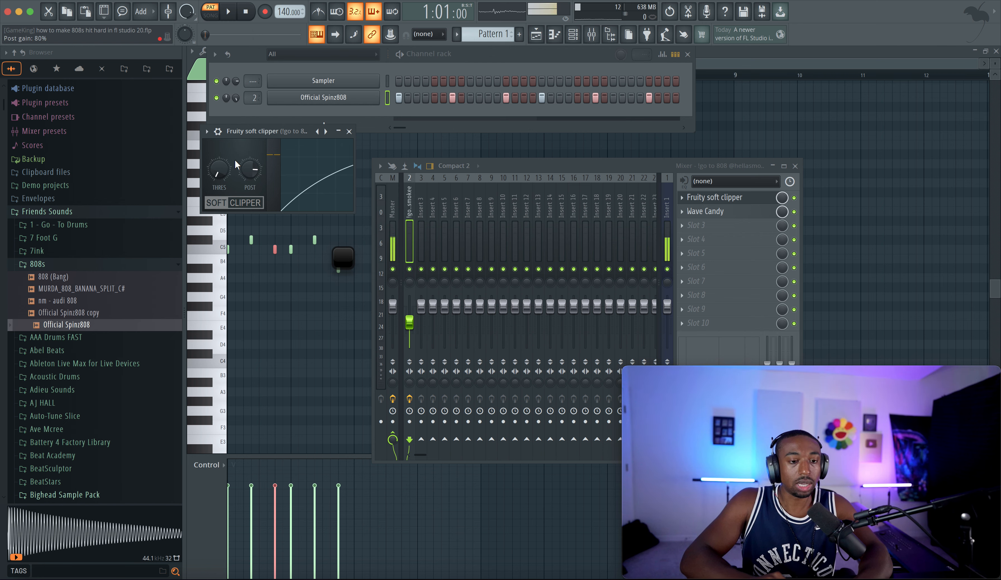
Step: Reopen the Official Spinz808 sampler and raise the precomputed Boost further
key("space")
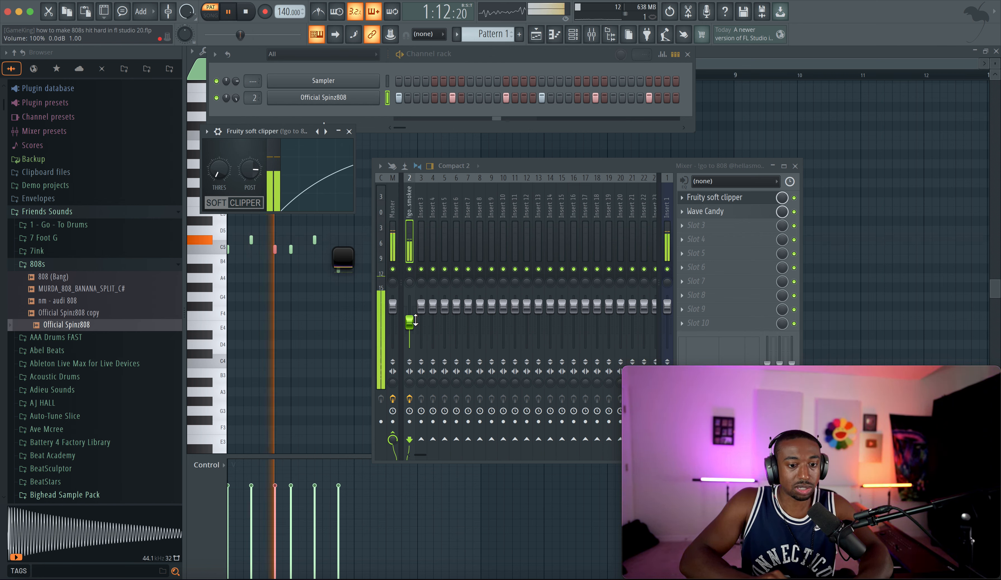
left_click(306, 98)
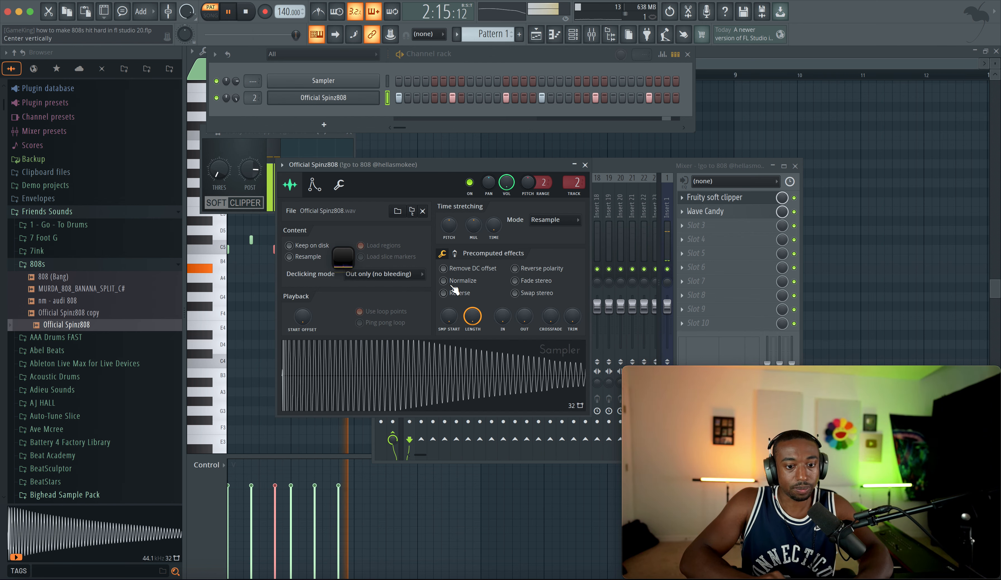
left_click(455, 254)
left_click_drag(452, 277, 453, 275)
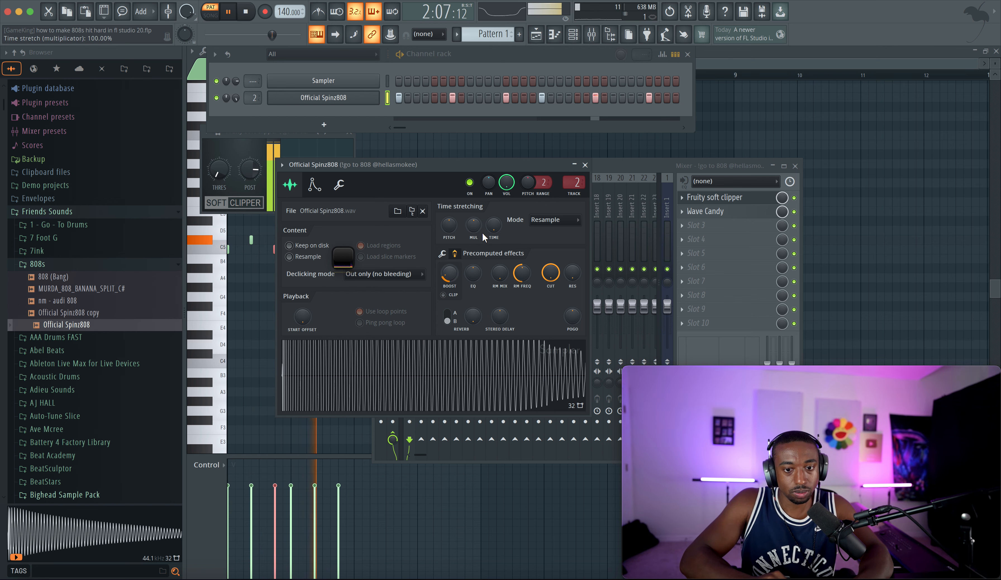
left_click(584, 165)
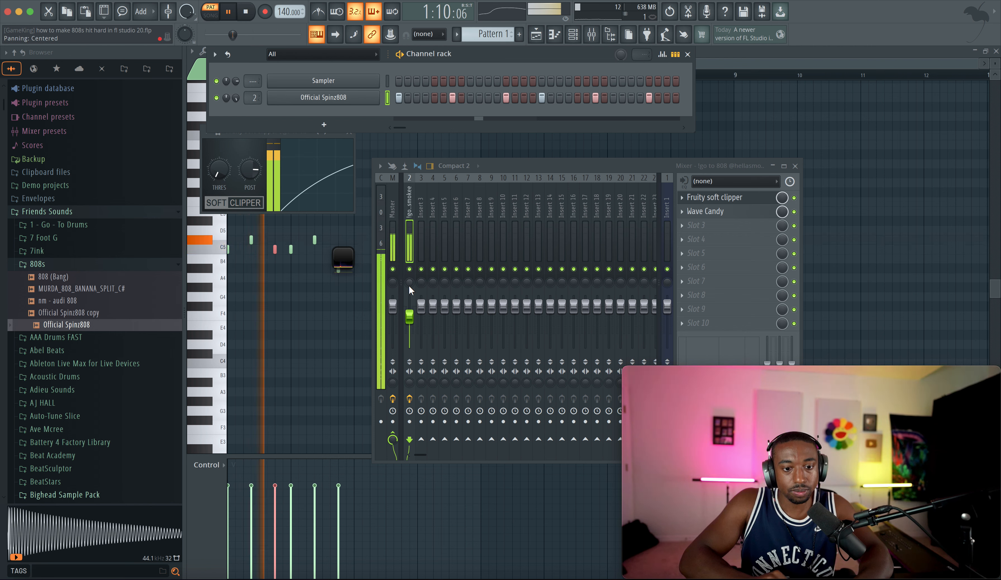
Step: Raise the insert 2 fader to about 81% and play the pattern to listen
left_click_drag(410, 316, 410, 313)
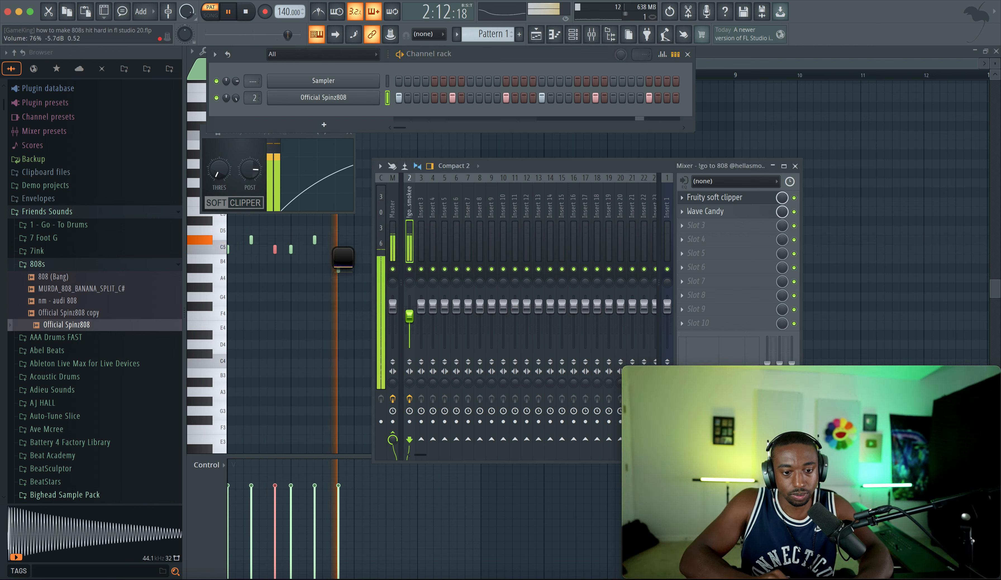
key("space")
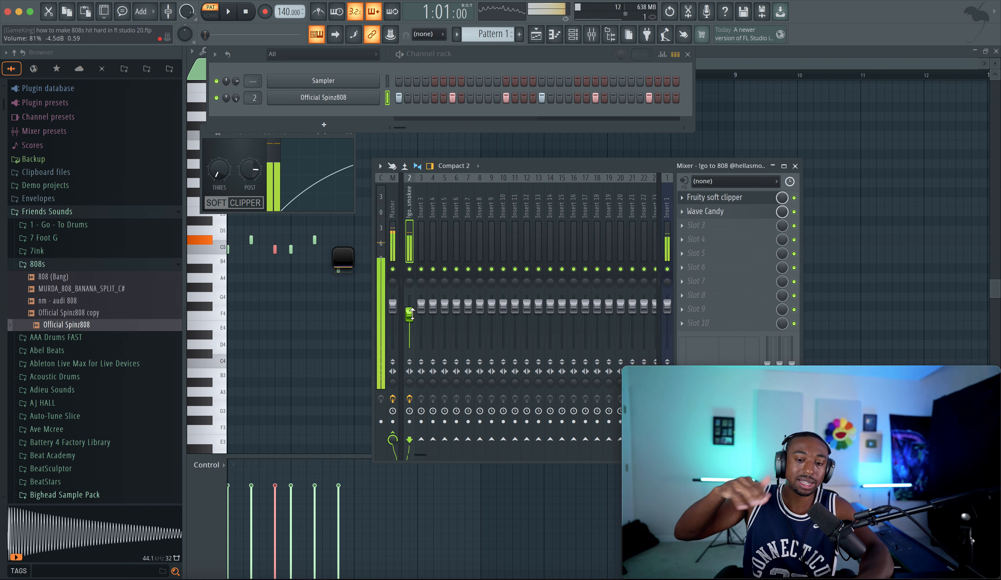
key("space")
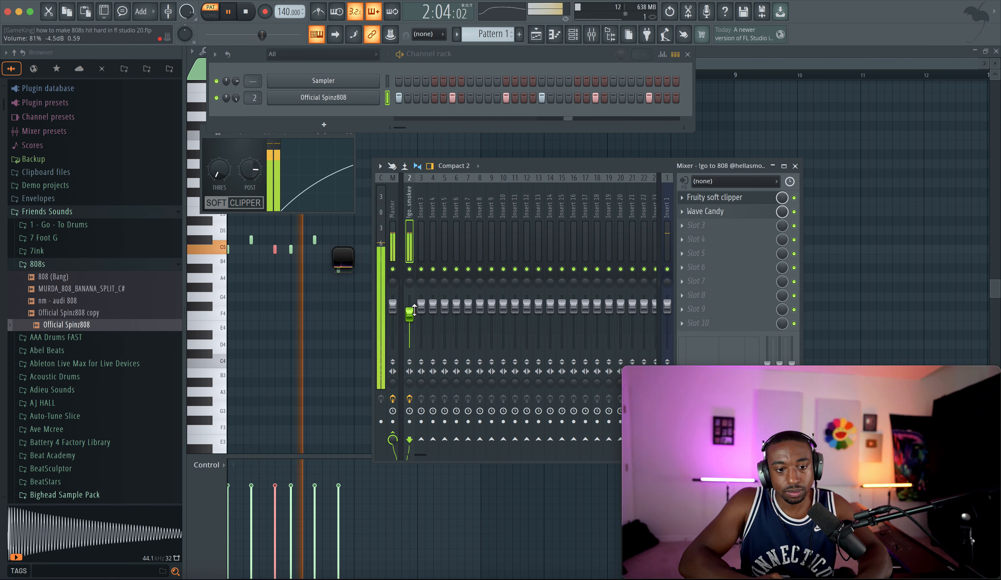
key("space")
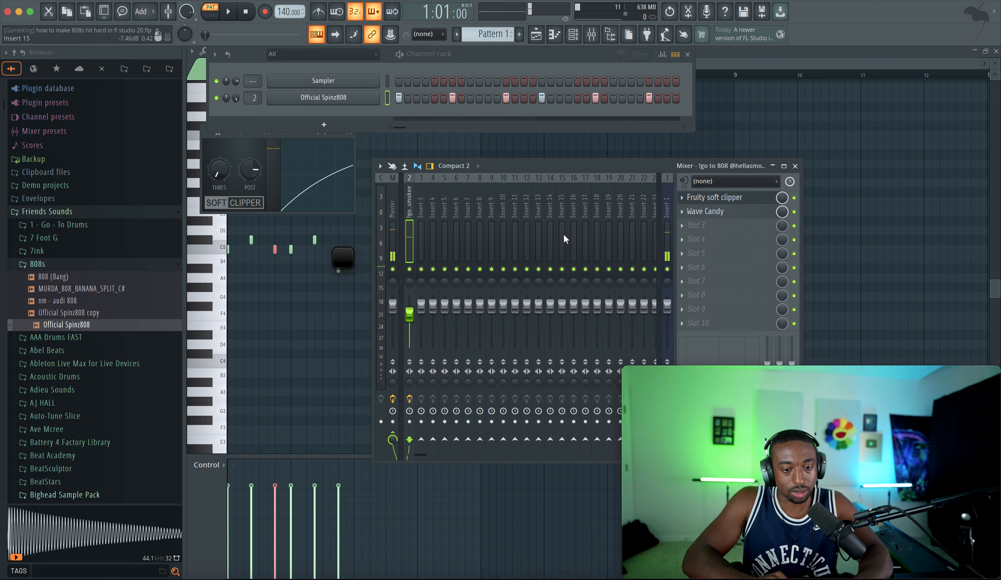
Step: Toggle the soft clipper's bypass on insert 2 and play the pattern
left_click(793, 198)
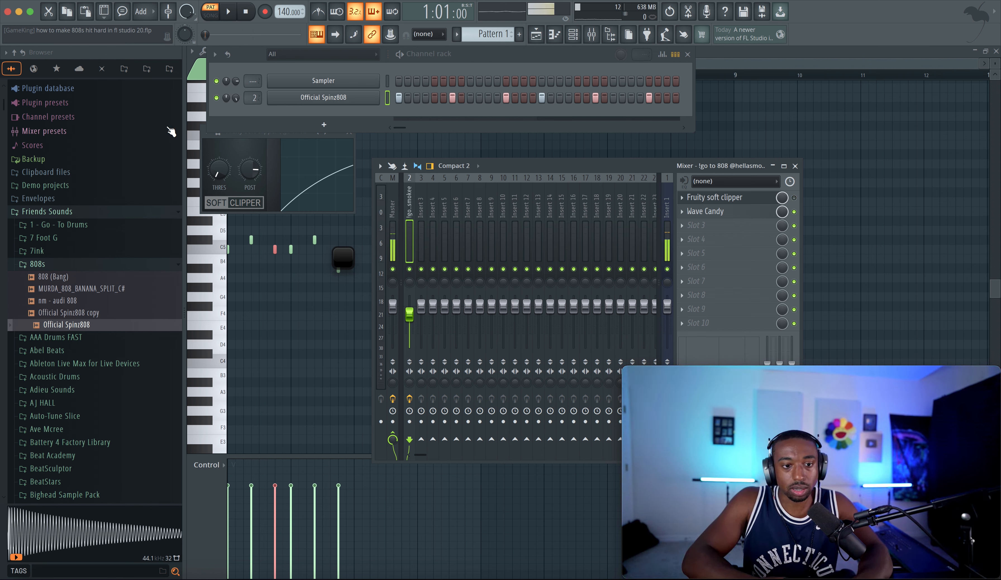
right_click(236, 98)
key("Escape")
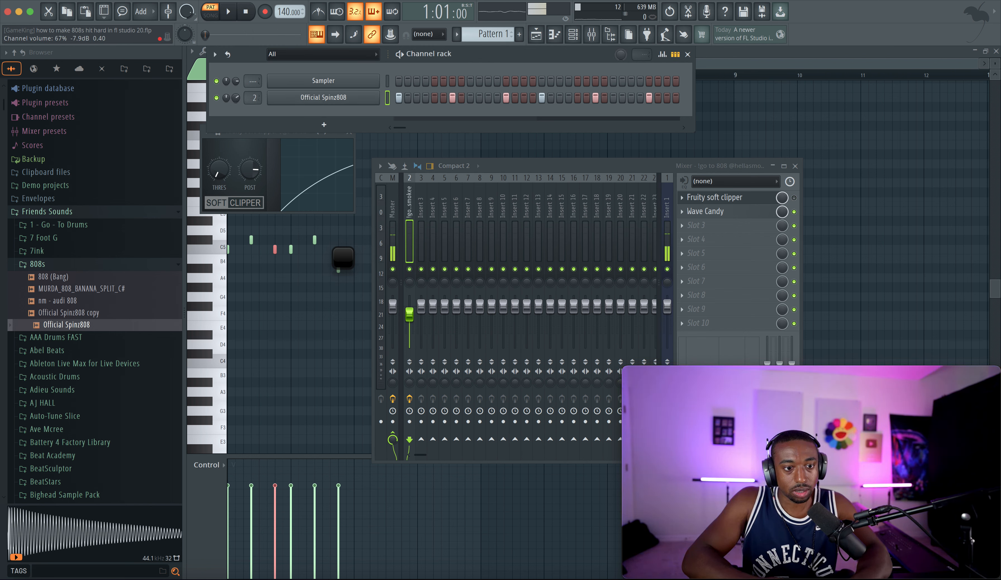
key("space")
Step: Open Wave Candy on insert 2 and enlarge its spectrogram window while the pattern plays
left_click(705, 211)
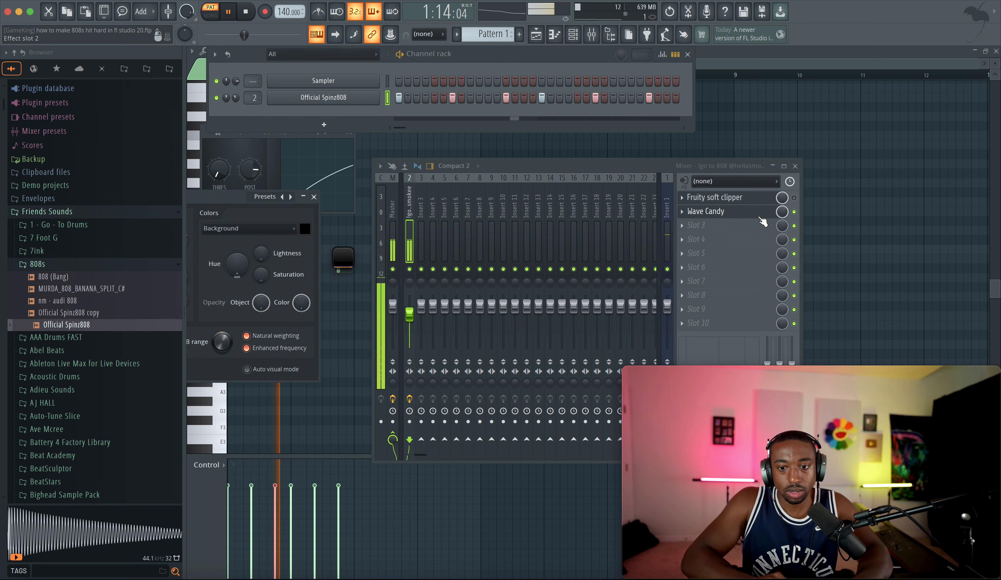
left_click(346, 259)
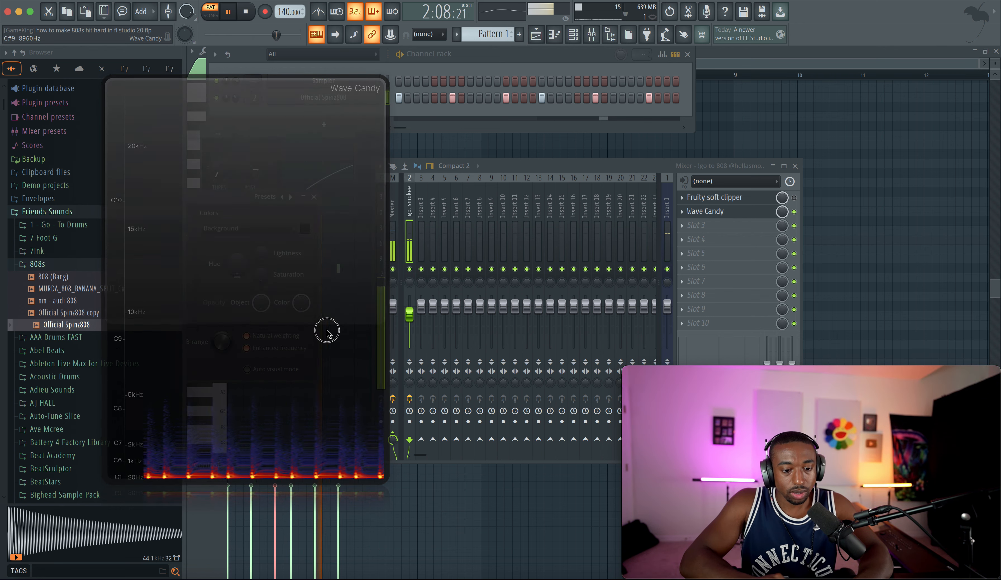
left_click_drag(326, 330, 269, 411)
key("space")
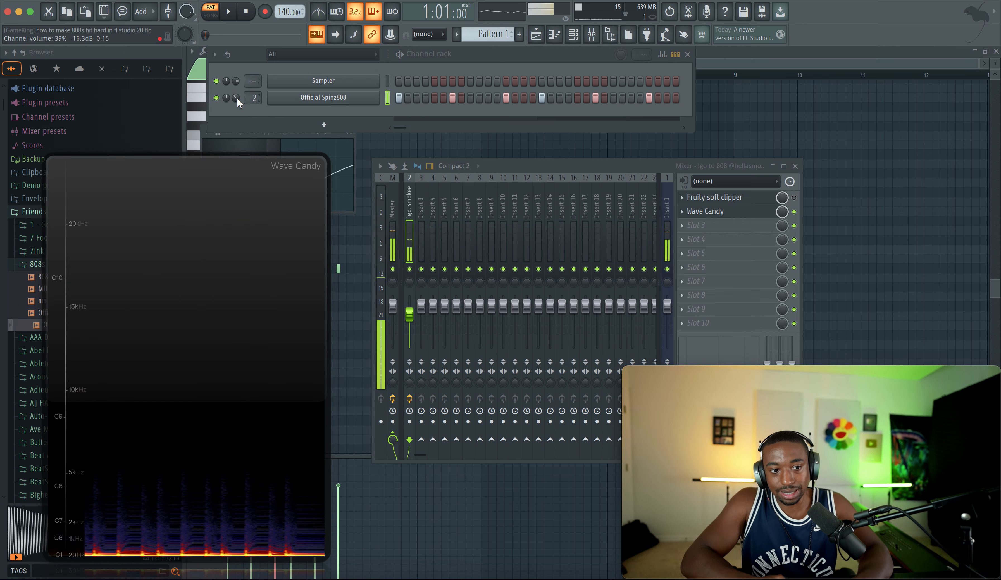
Step: Adjust the Official Spinz808 channel volume and toggle the soft clipper's bypass again
left_click_drag(236, 98, 236, 96)
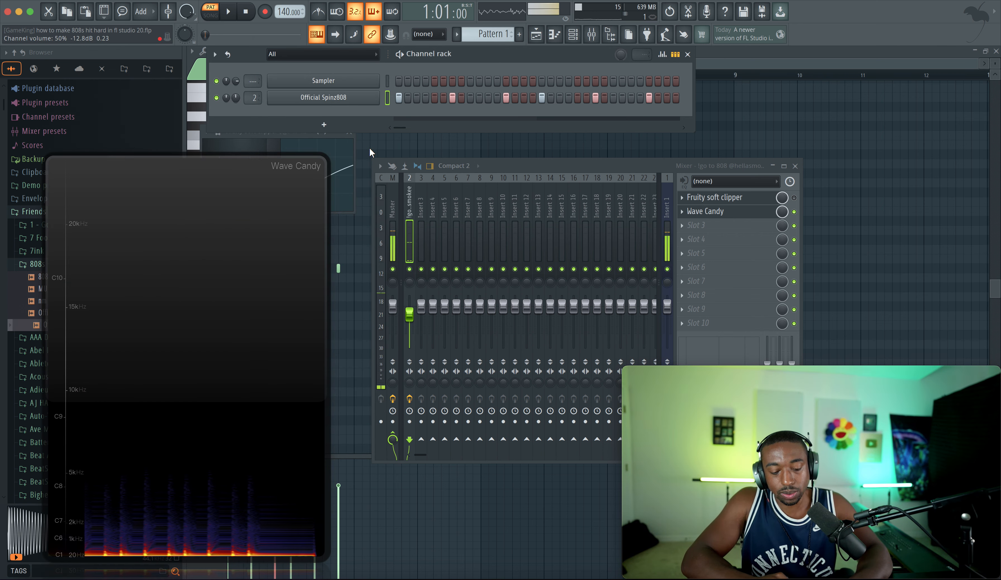
left_click(795, 201)
left_click(236, 97)
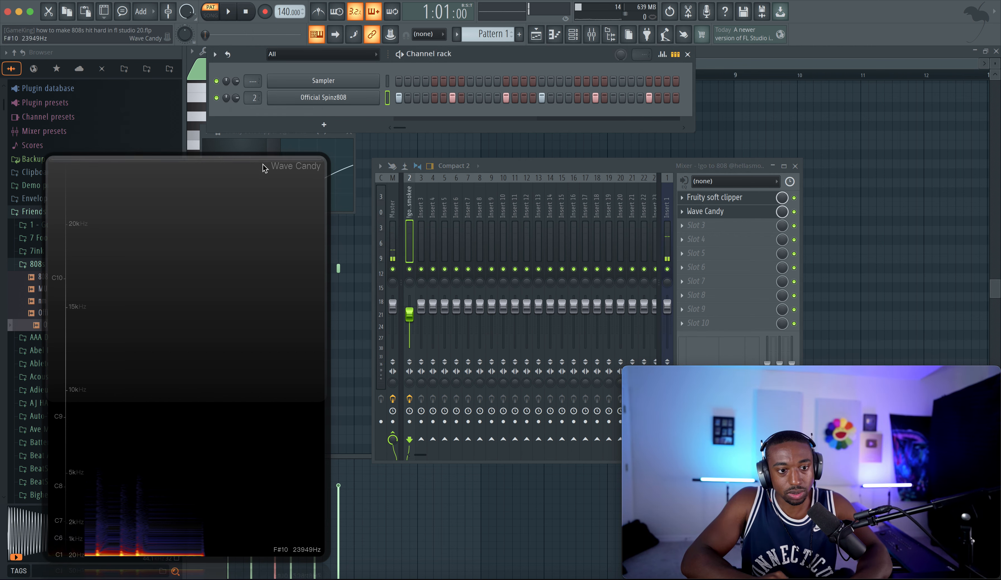
Step: Raise the Official Spinz808 channel volume and play the pattern, watching the Wave Candy spectrum
left_click_drag(236, 98, 236, 88)
key("space")
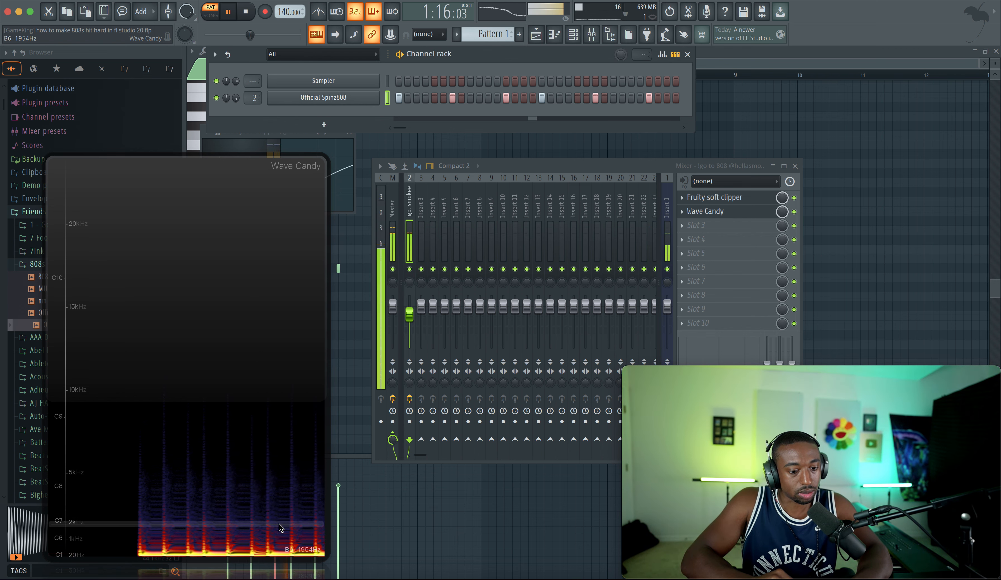
key("space")
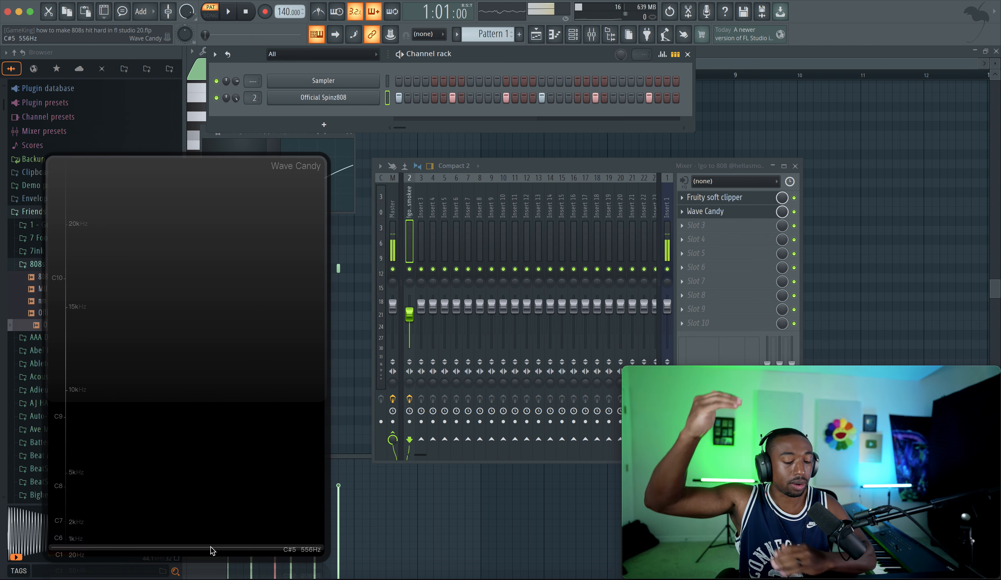
key("space")
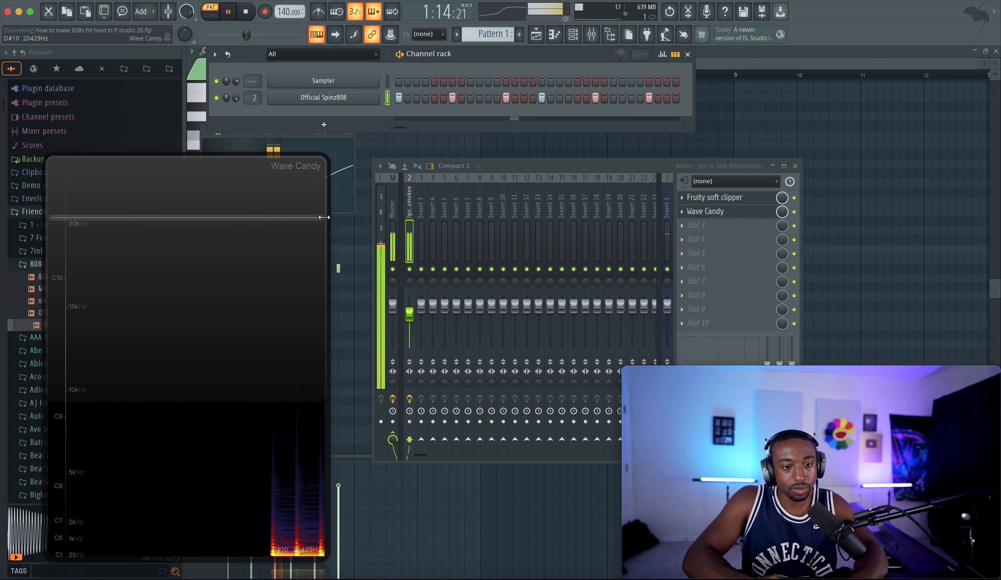
Step: Stop playback and add a new Serum channel to the channel rack
key("space")
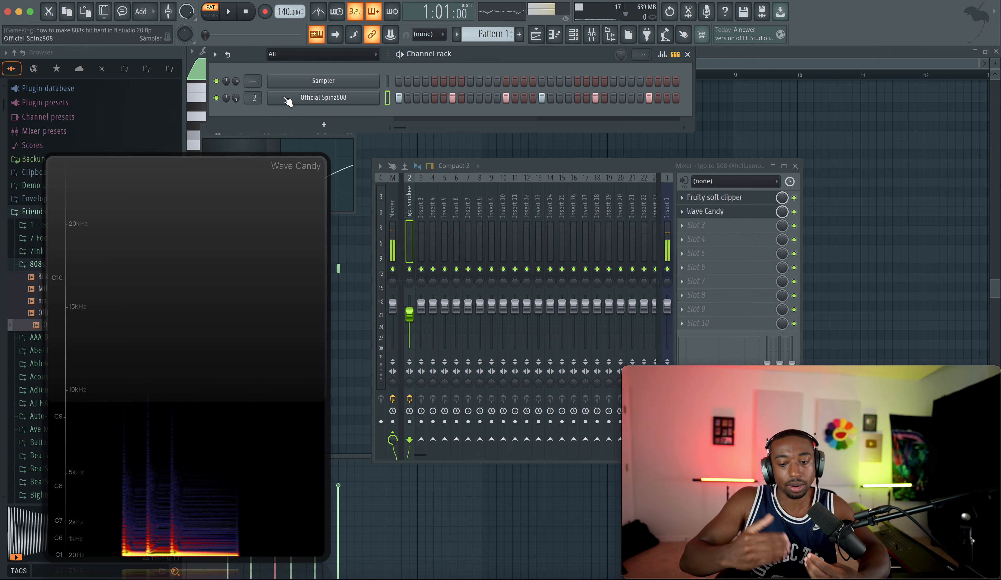
left_click(332, 126)
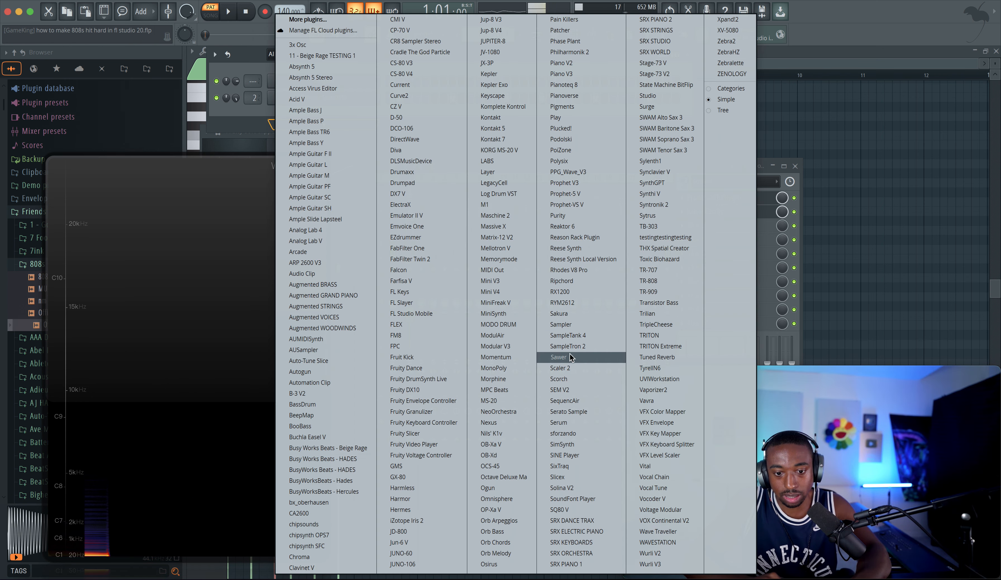
left_click(574, 422)
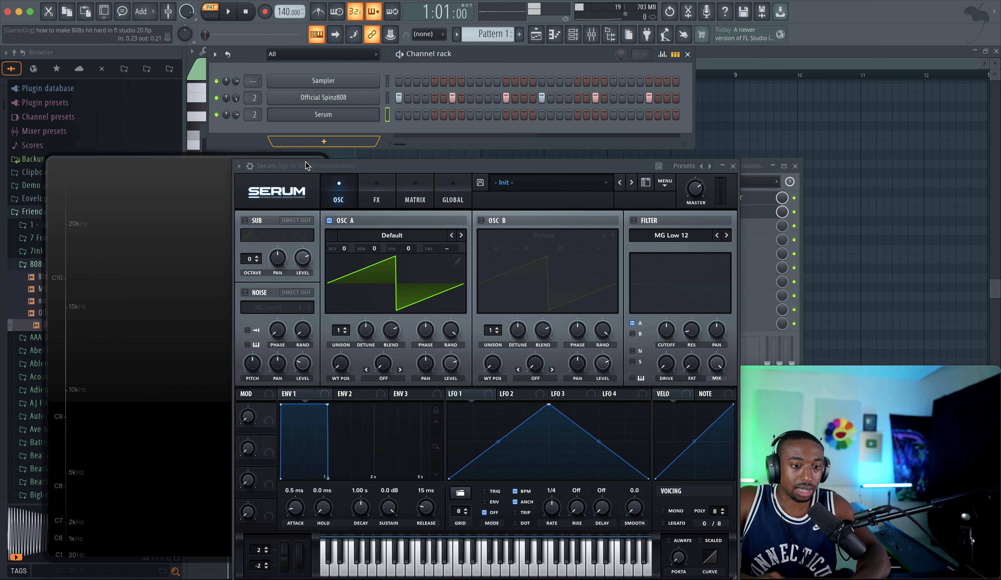
Step: Load the Basic Shapes wavetable into Serum's oscillator A
mouse_move(383, 257)
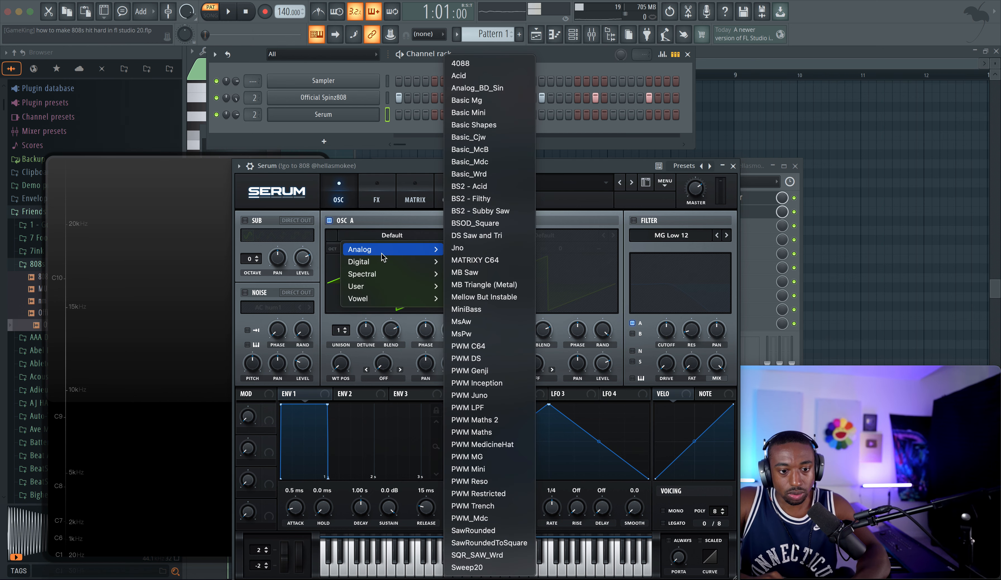
left_click(495, 87)
left_click_drag(450, 172, 636, 119)
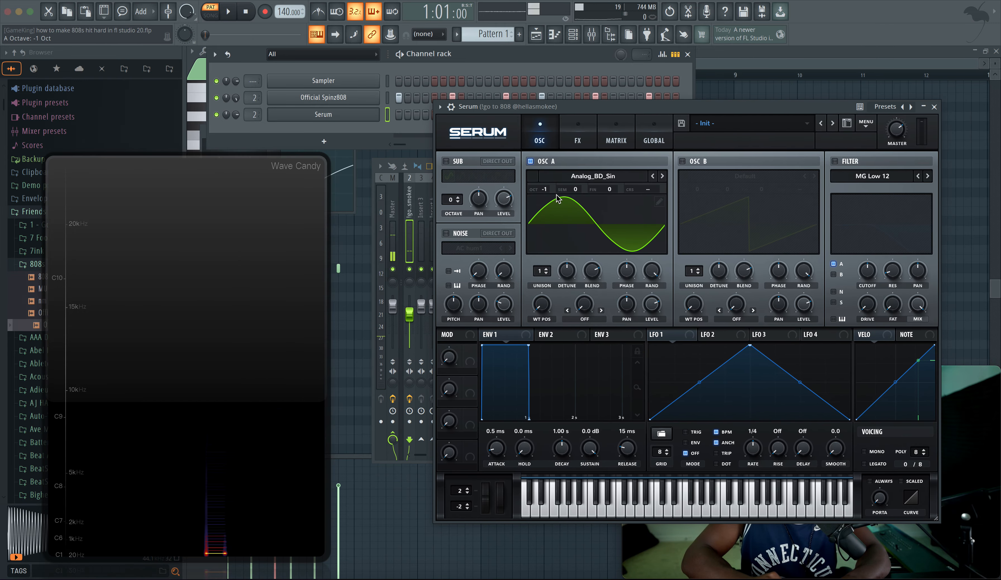
left_click(593, 176)
mouse_move(602, 194)
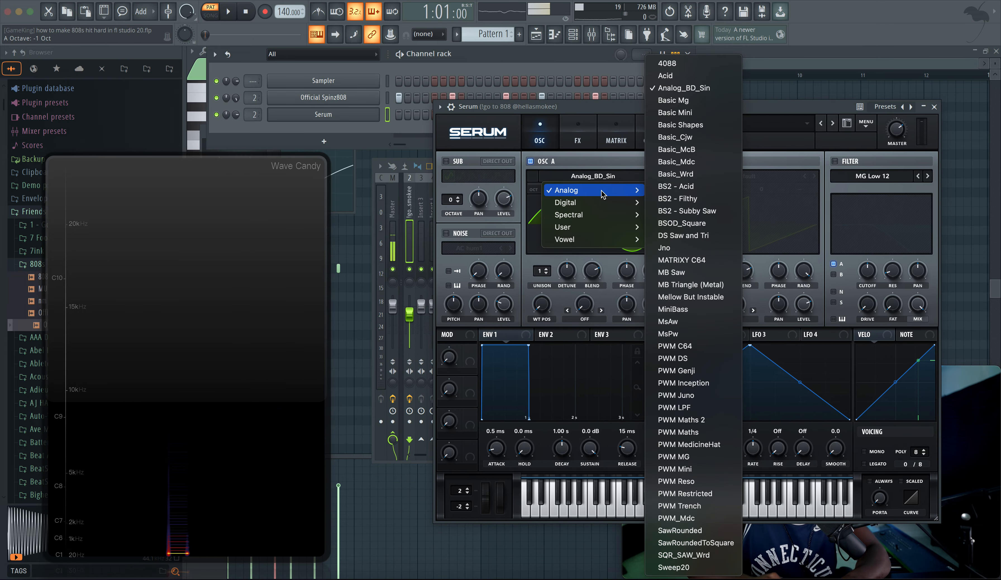
left_click(685, 125)
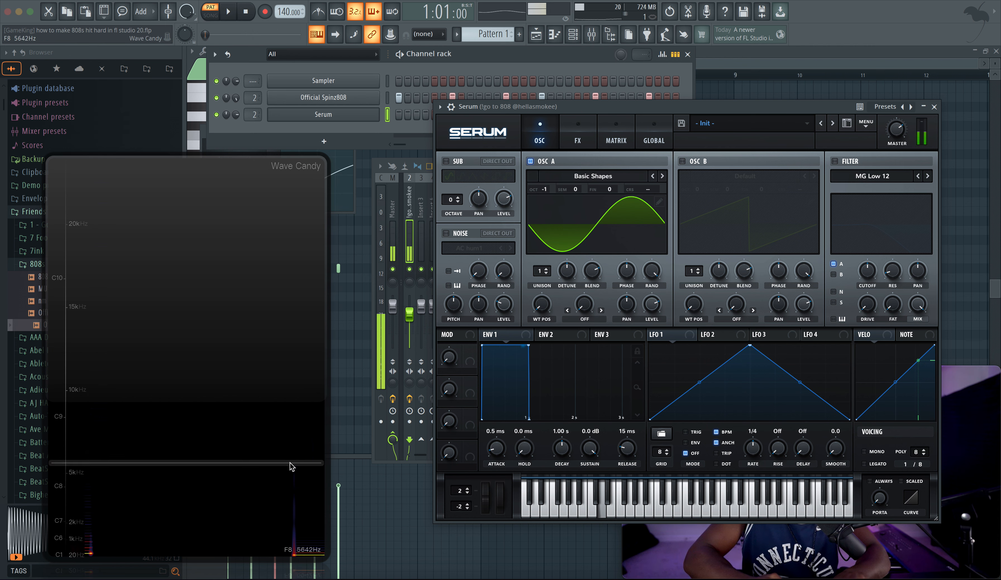
Step: Sweep oscillator A's wavetable position while playing test notes, returning it to position 1
left_click_drag(291, 463, 219, 555)
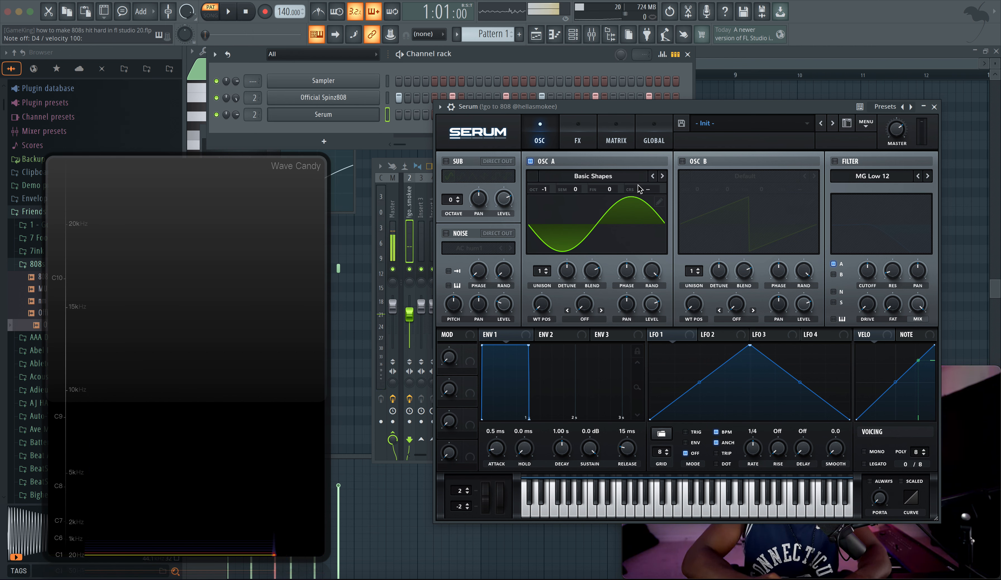
left_click(546, 299)
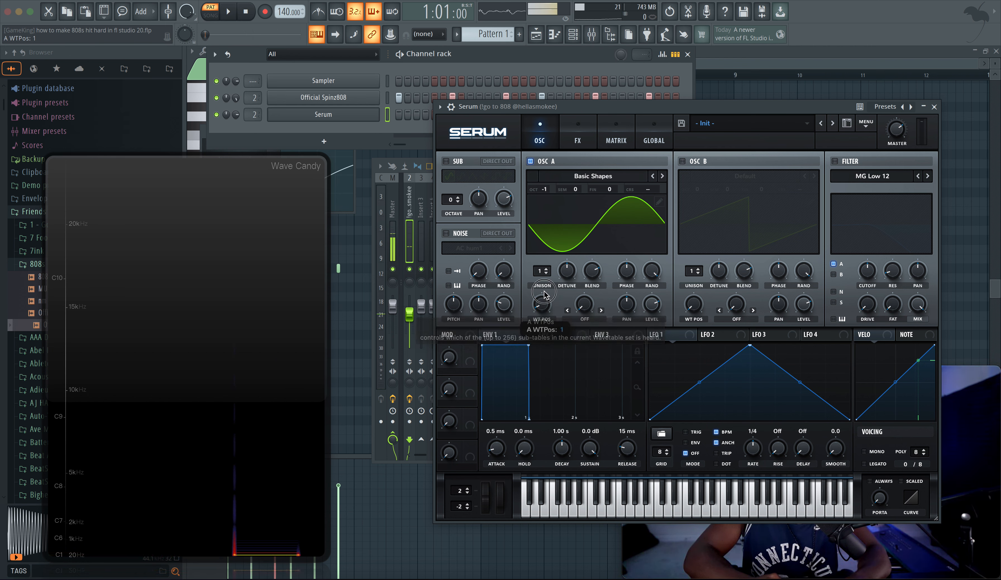
left_click_drag(544, 293, 546, 276)
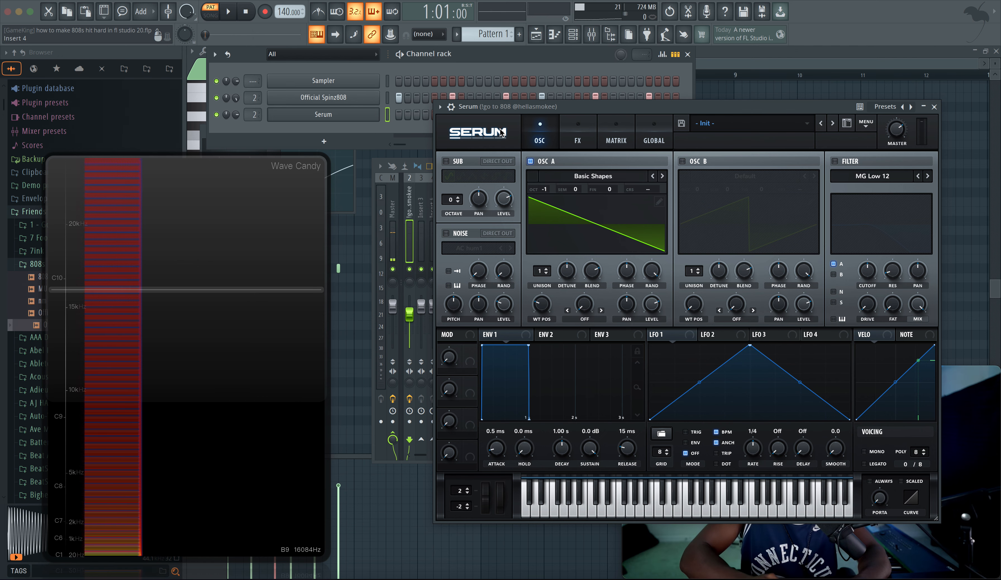
left_click_drag(554, 106, 356, 51)
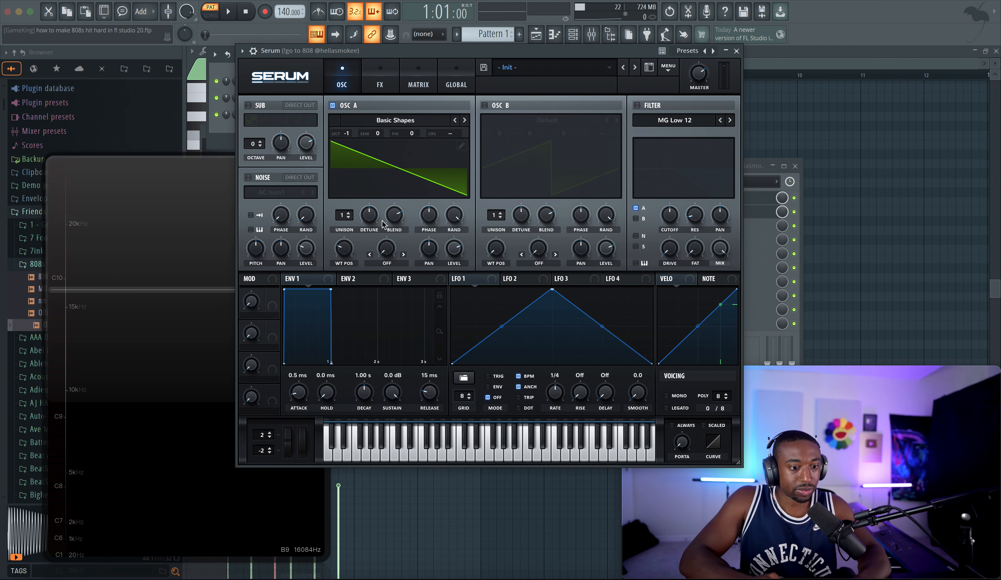
key("x")
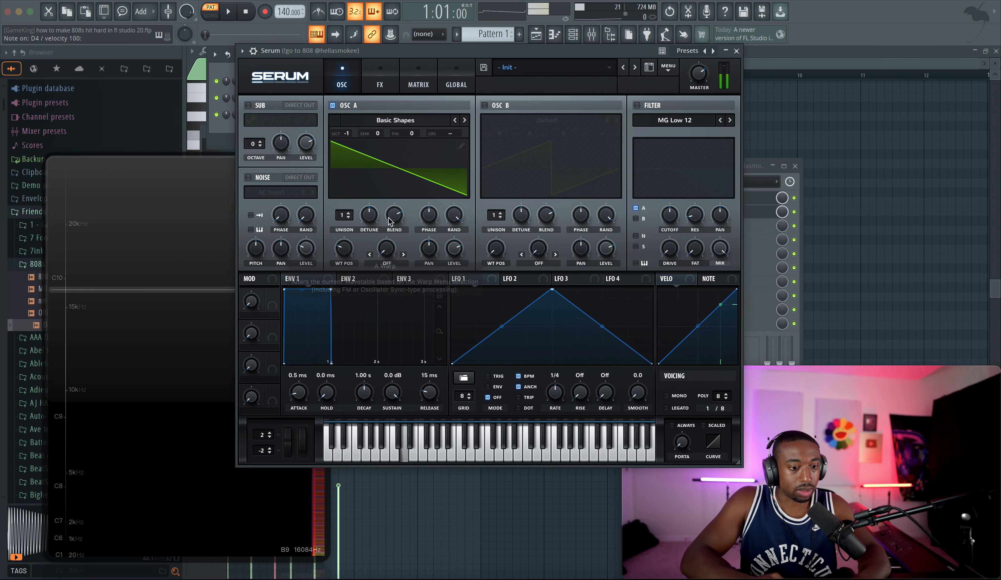
left_click_drag(348, 258, 346, 244)
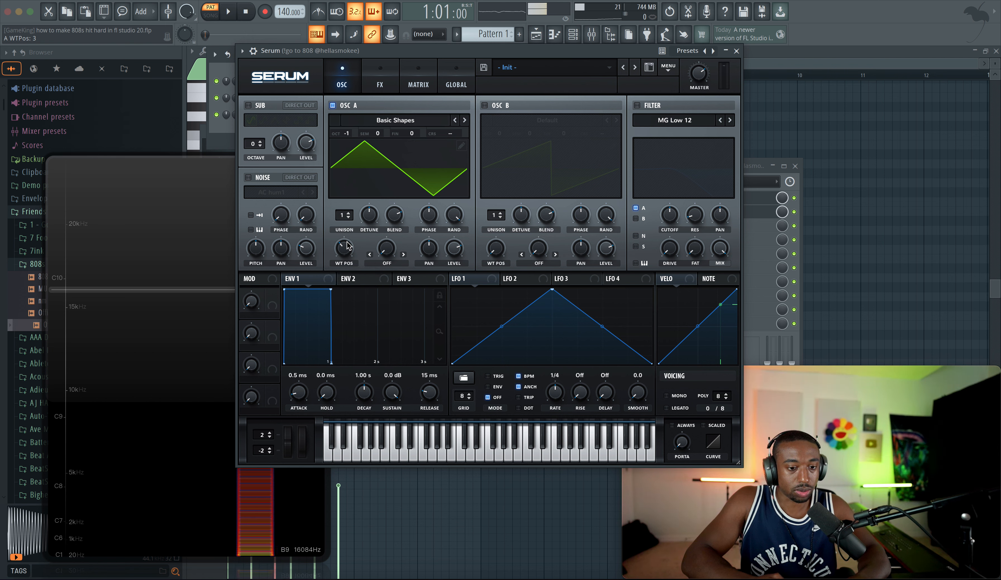
key("x")
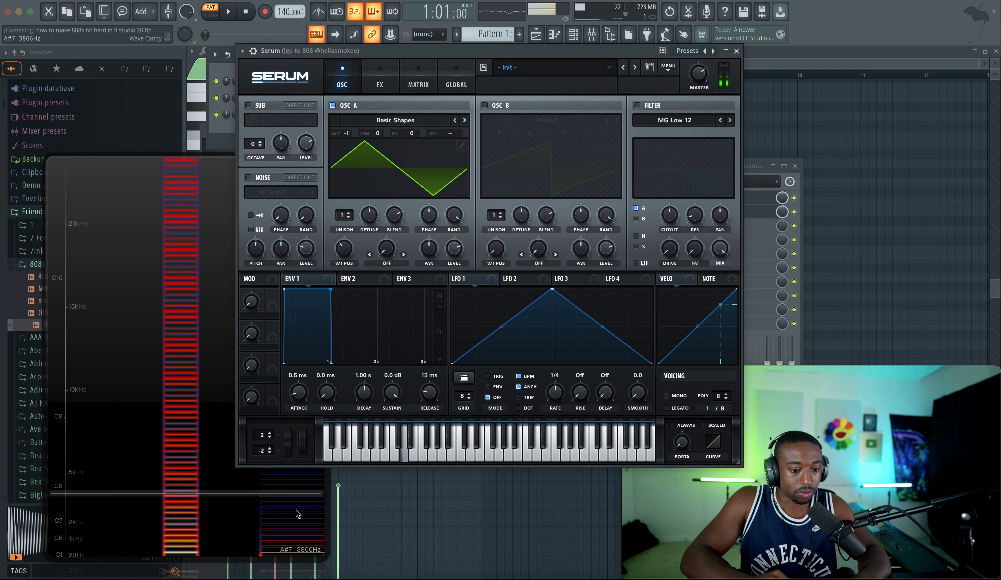
left_click_drag(349, 240, 351, 235)
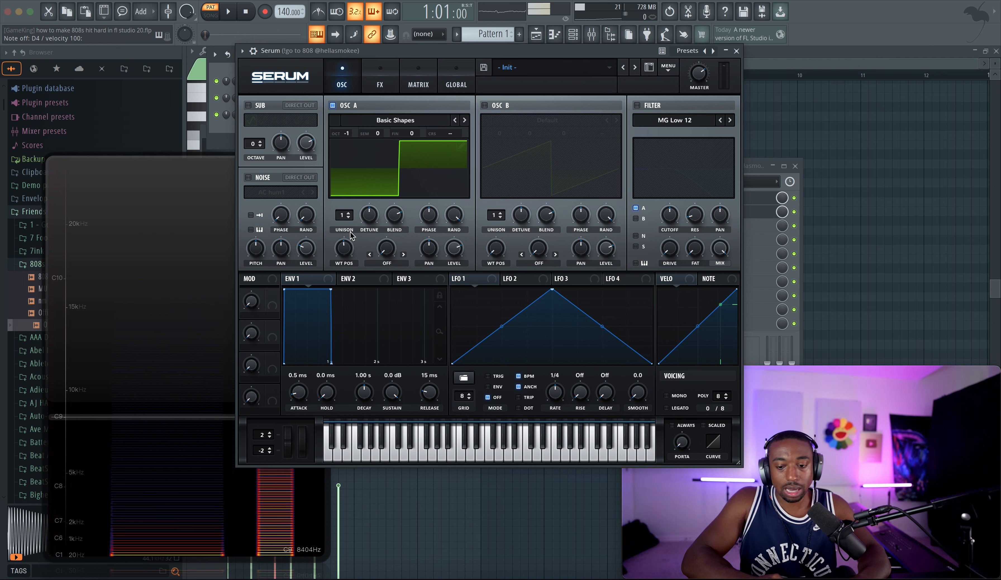
left_click_drag(344, 248, 349, 263)
key("x")
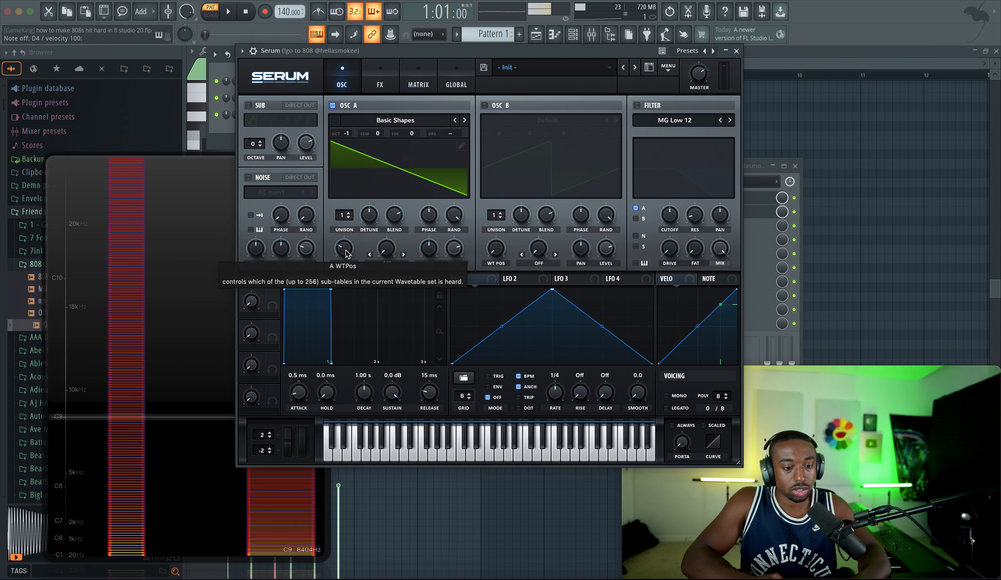
left_click_drag(346, 254, 345, 278)
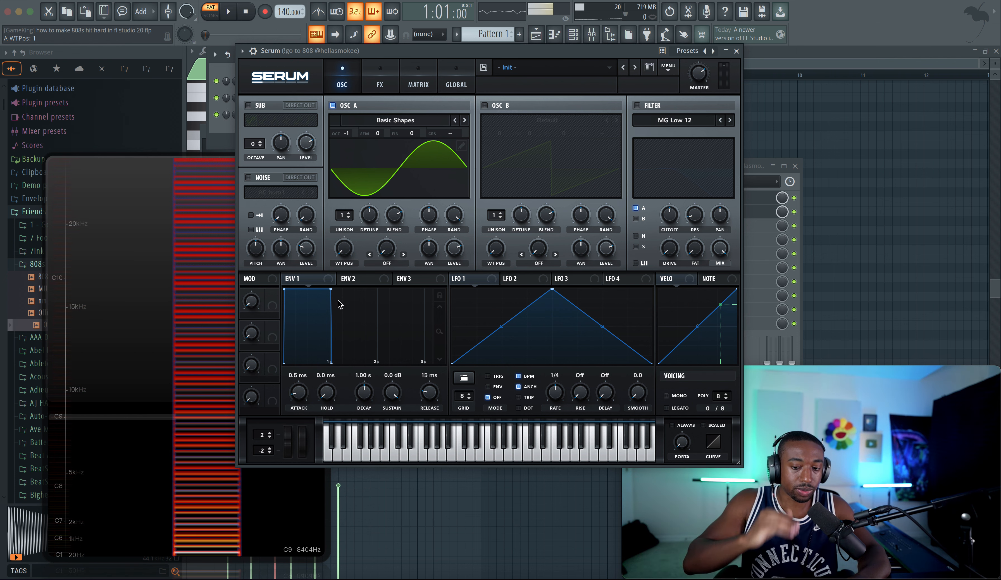
key("x")
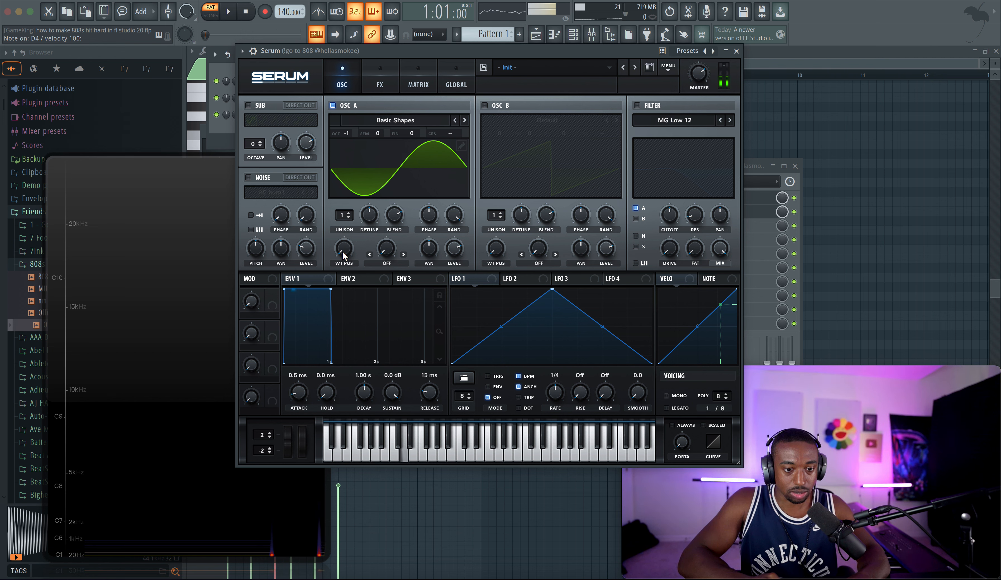
left_click_drag(342, 250, 344, 228)
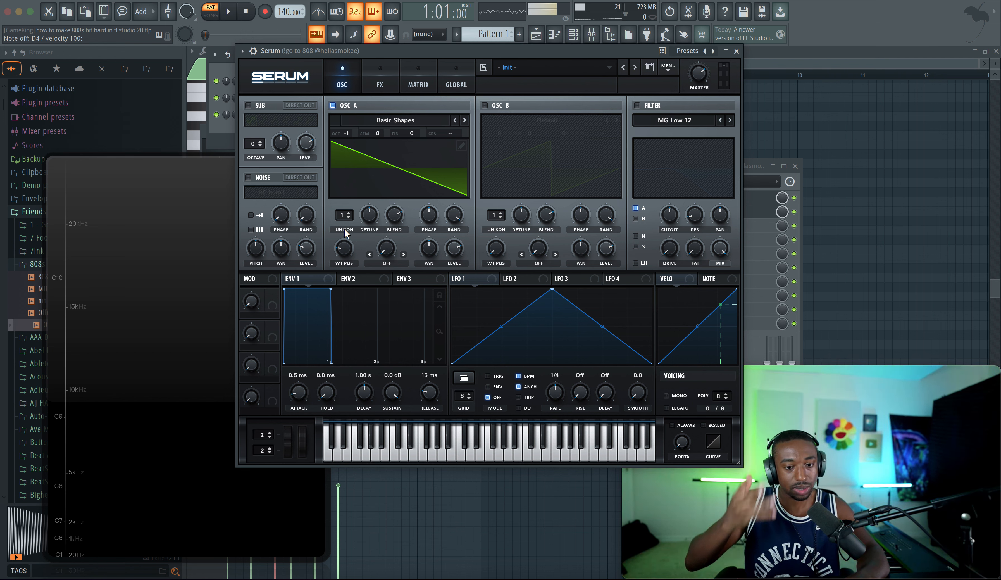
key("x")
key("x")
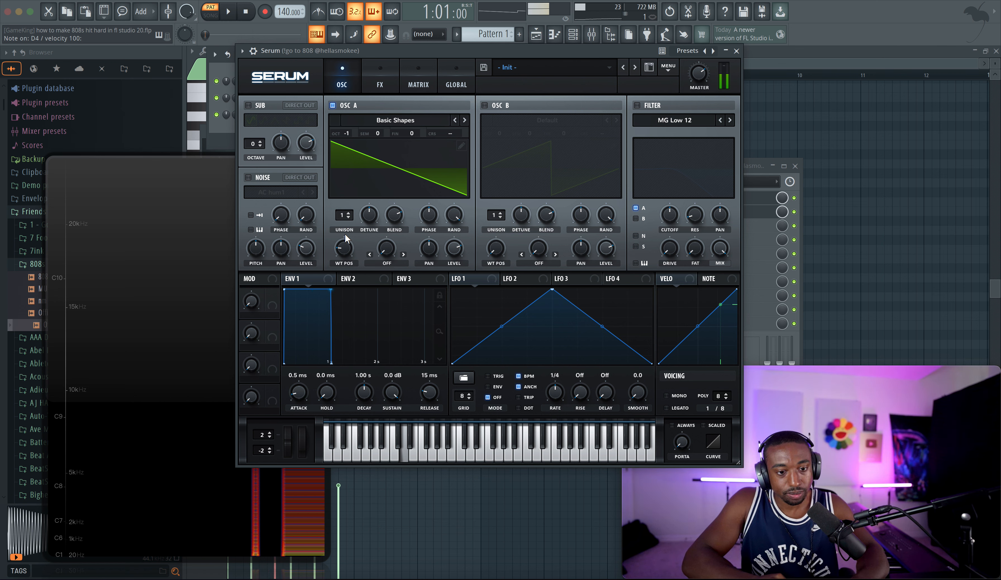
left_click_drag(344, 248, 344, 271)
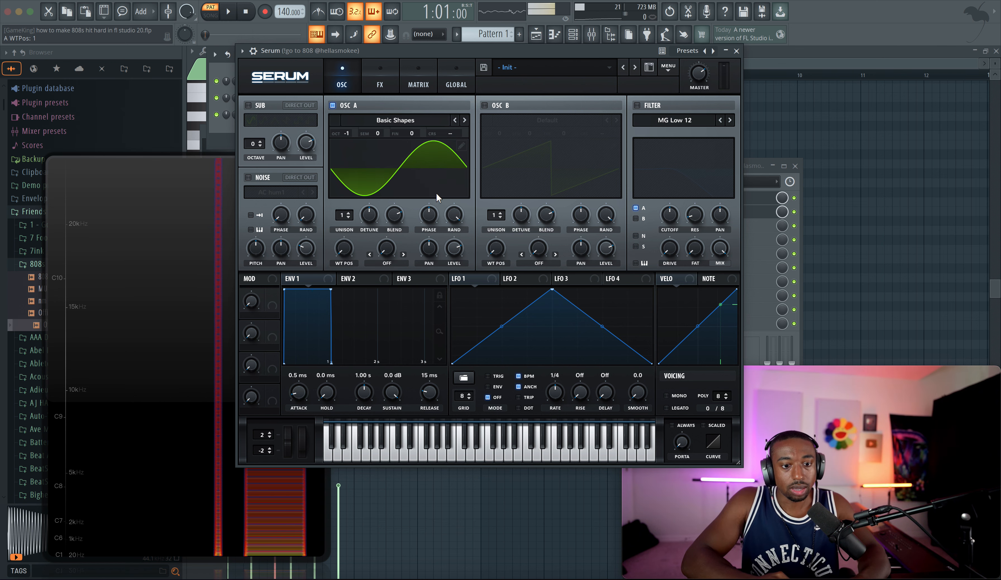
Step: Enable oscillator B with the Basic Shapes wavetable and set its level to 0%
left_click(484, 105)
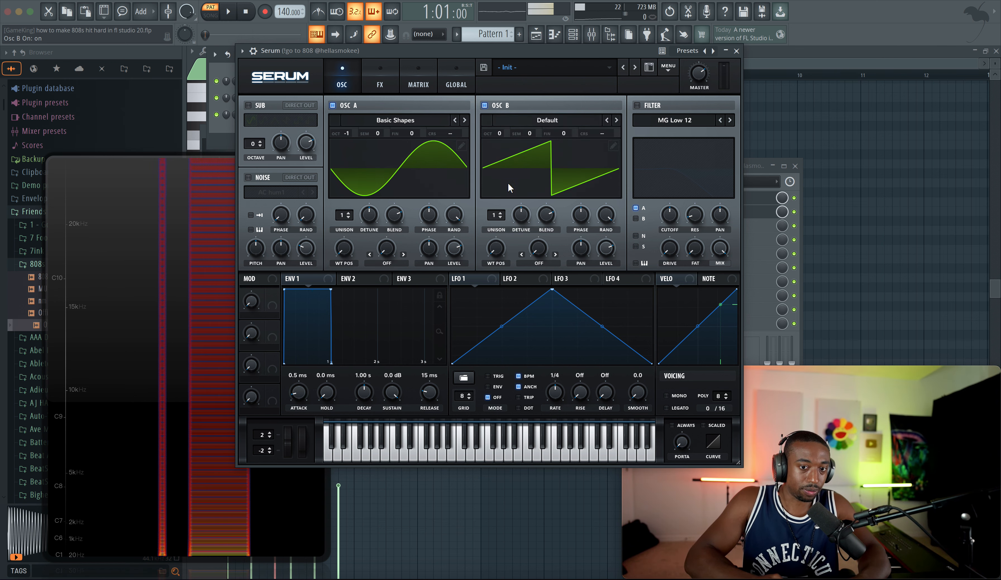
left_click(552, 120)
mouse_move(549, 134)
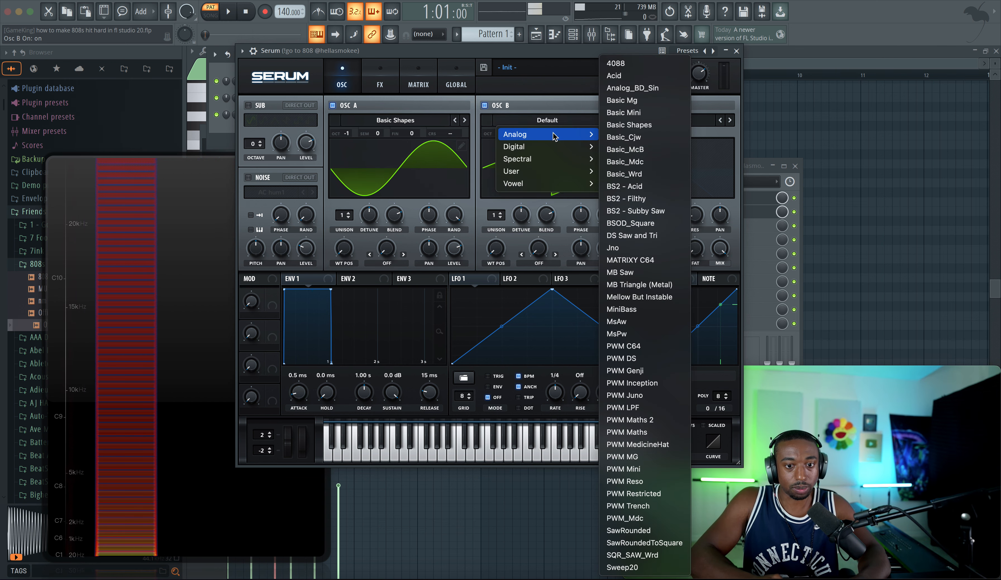
left_click(631, 124)
left_click_drag(602, 246, 602, 279)
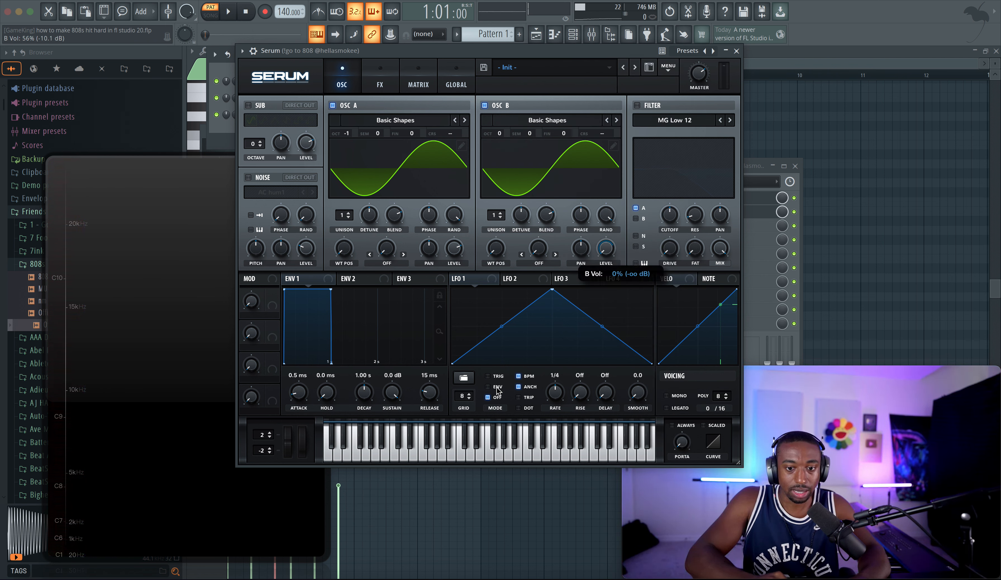
Step: Set oscillator A's warp mode to FM (From B) and raise oscillator B's octave to +2
left_click(380, 265)
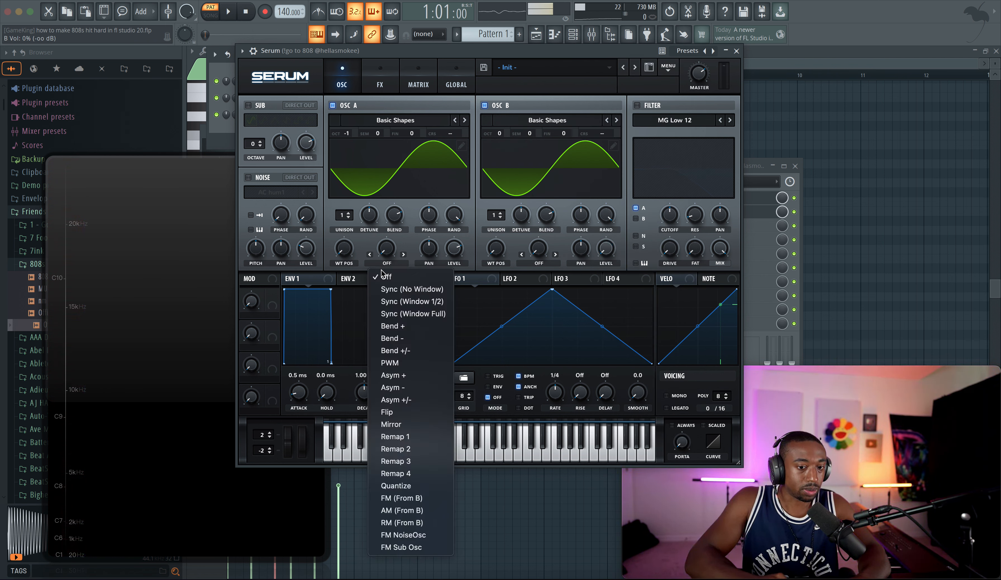
left_click(413, 497)
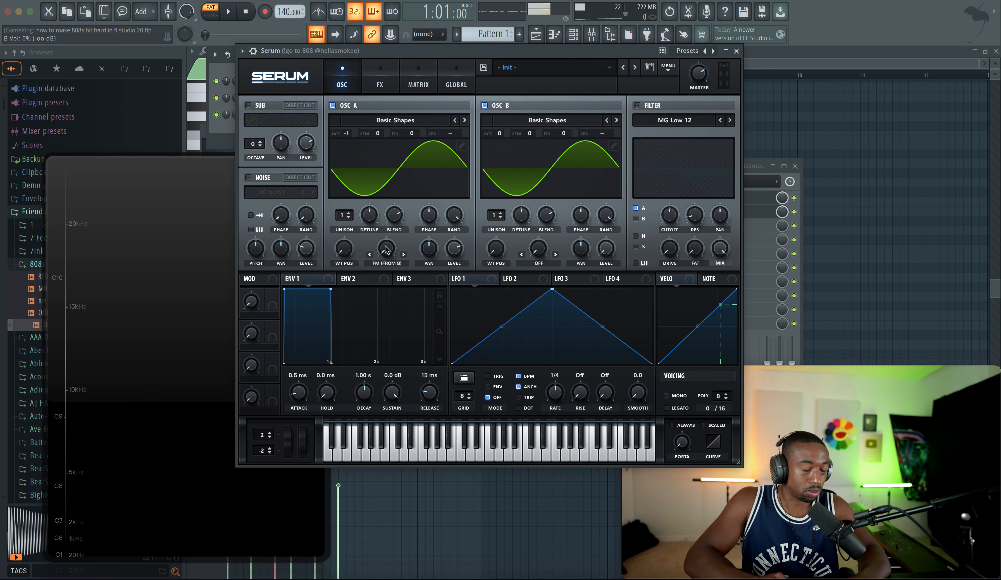
mouse_move(385, 248)
left_mouse_down()
mouse_move(397, 209)
mouse_move(389, 250)
left_mouse_up()
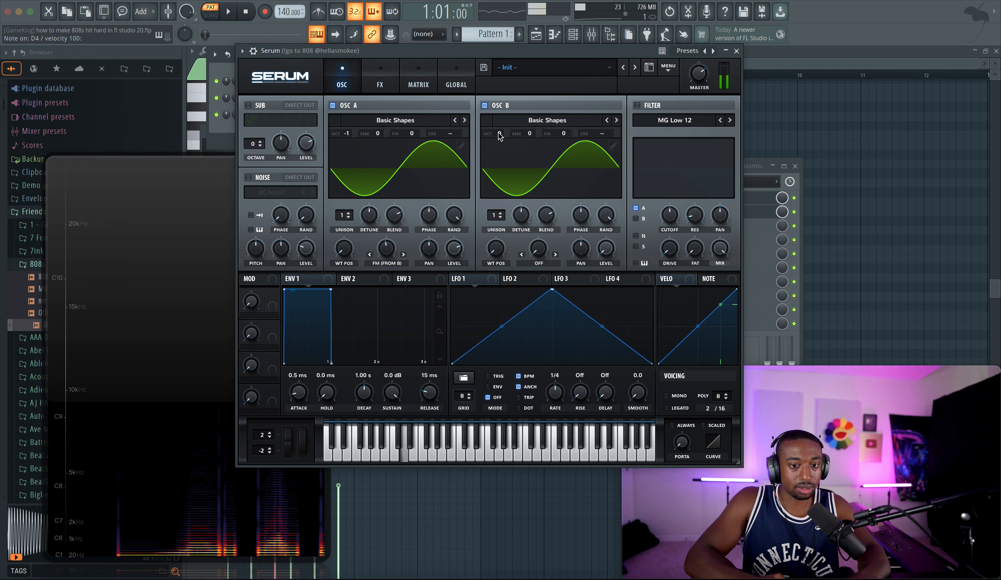
left_click_drag(498, 134, 504, 106)
Step: Set Env 2's sustain to 0% and route Env 2 to oscillator A's FM amount
left_click_drag(385, 249, 383, 265)
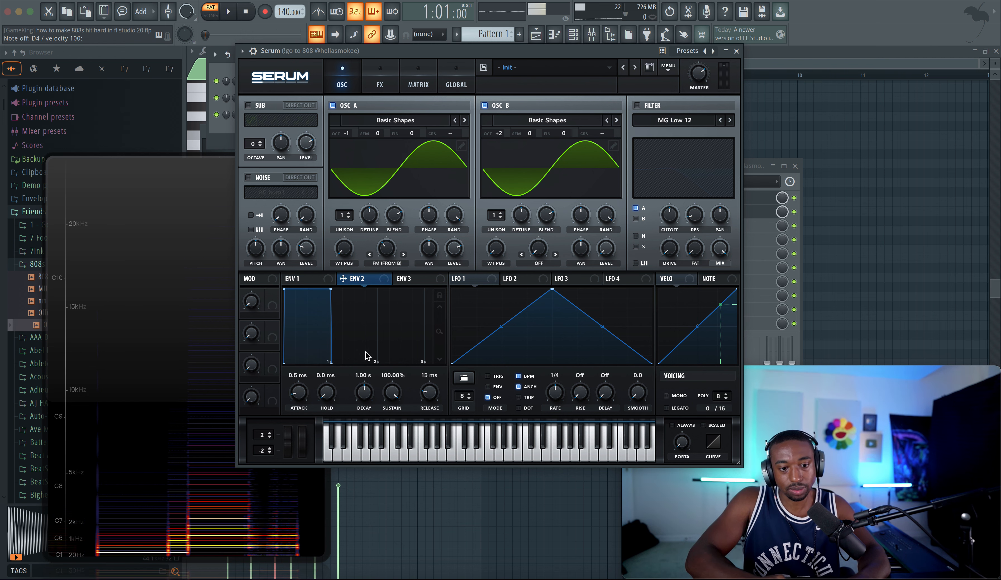
left_click_drag(398, 396, 397, 410)
left_click_drag(343, 278, 378, 243)
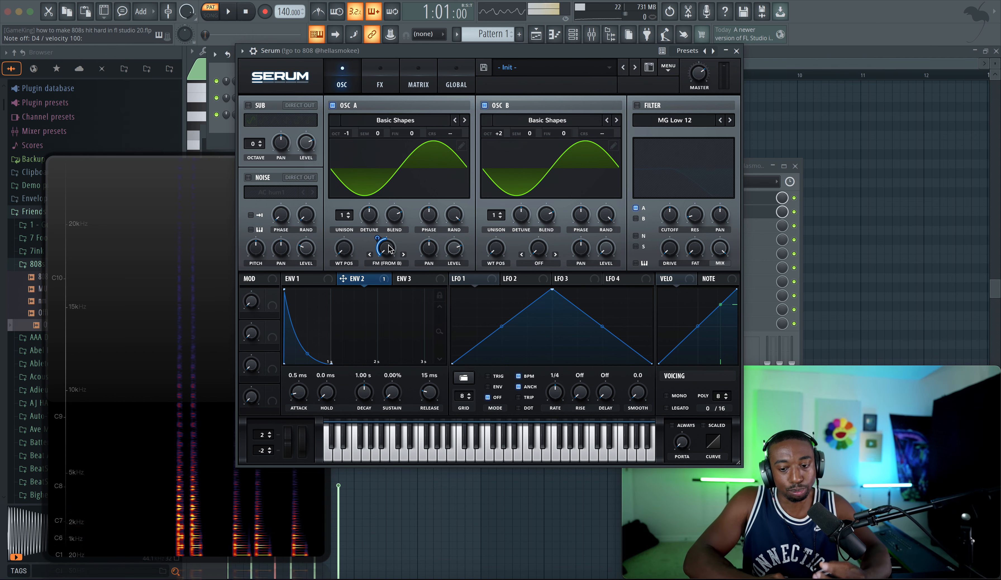
Step: Route Env 2 to oscillator A's coarse pitch and shorten Env 2's decay to 220 ms
left_click_drag(358, 278, 447, 134)
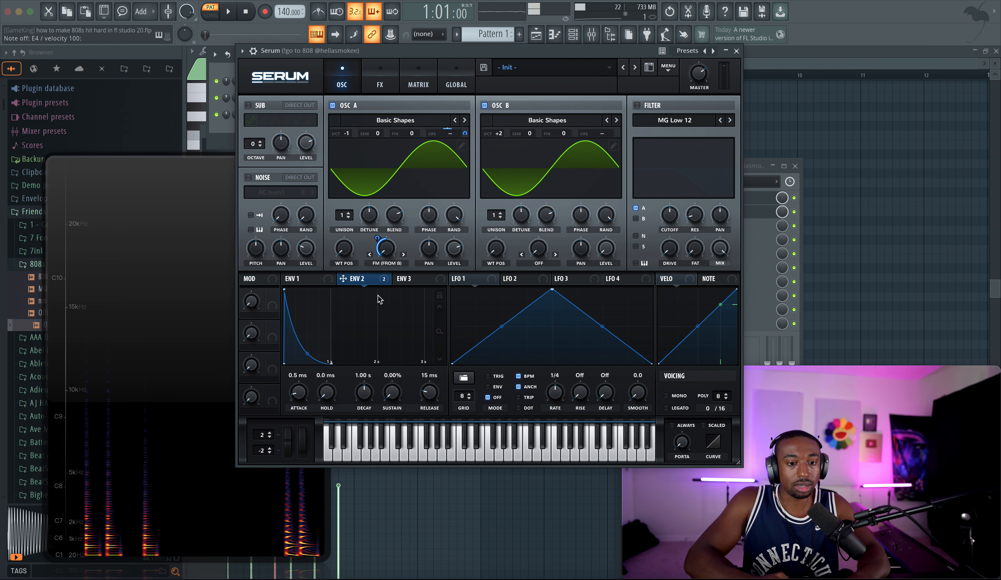
left_click_drag(363, 391, 364, 408)
left_click_drag(701, 70, 701, 70)
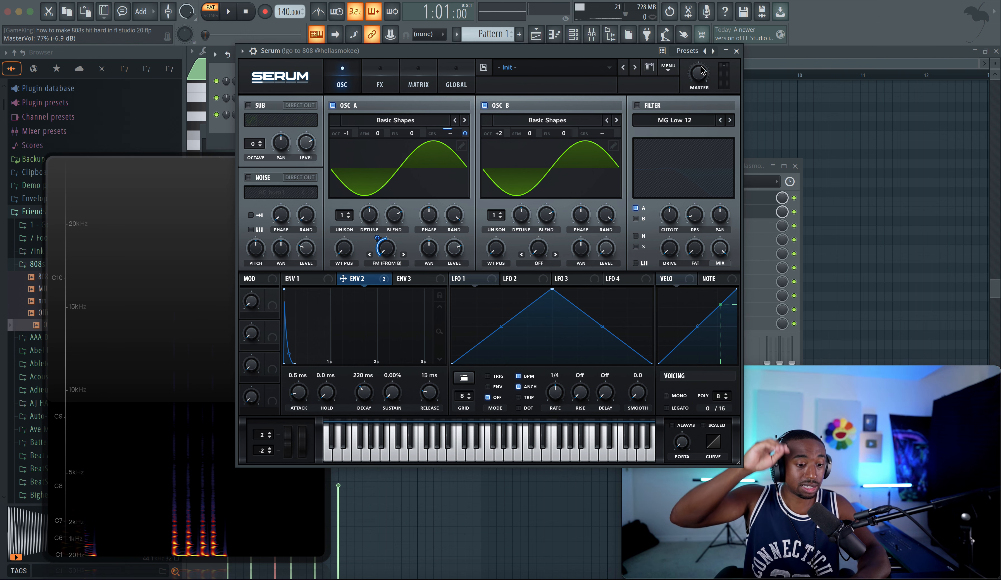
Step: Set Env 2's modulation depth on oscillator A's FM to 34, auditioning test notes
key("c")
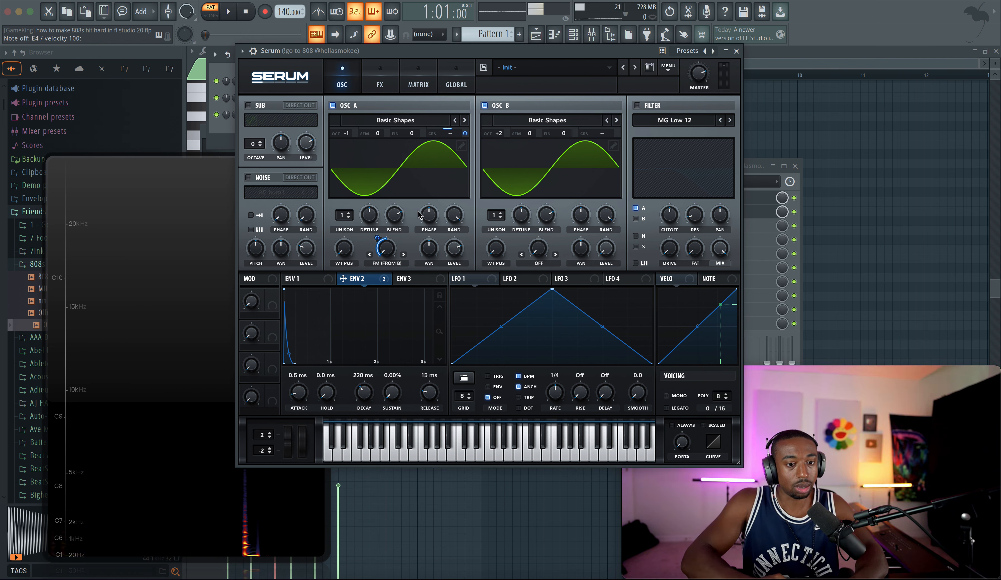
left_click_drag(377, 238, 378, 250)
key("c")
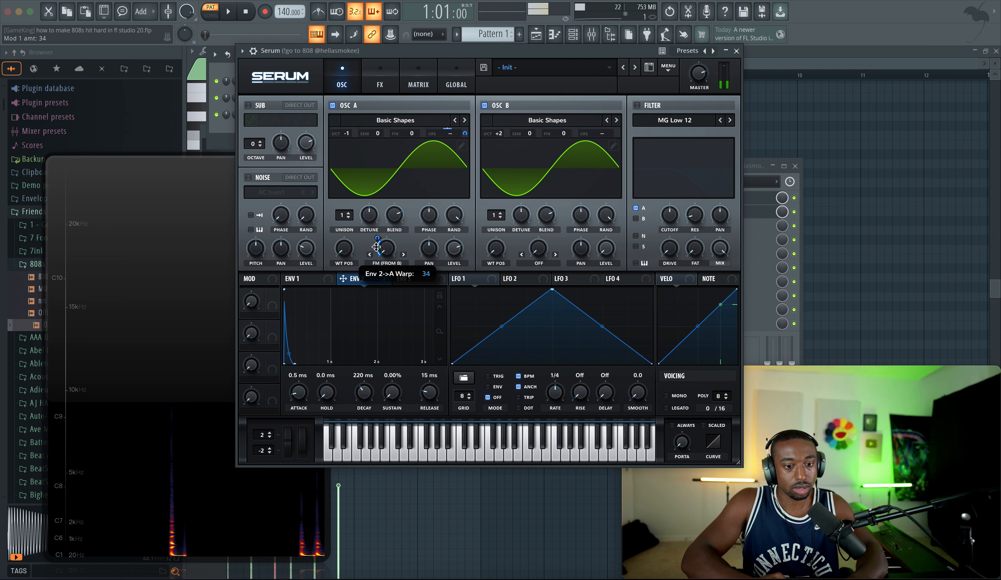
key("c")
Step: Retune the oscillators to -1 octave for A and +1 octave for B while auditioning test notes
key("c")
mouse_move(464, 131)
left_mouse_down()
mouse_move(465, 123)
mouse_move(465, 131)
left_mouse_up()
key("c")
key("c")
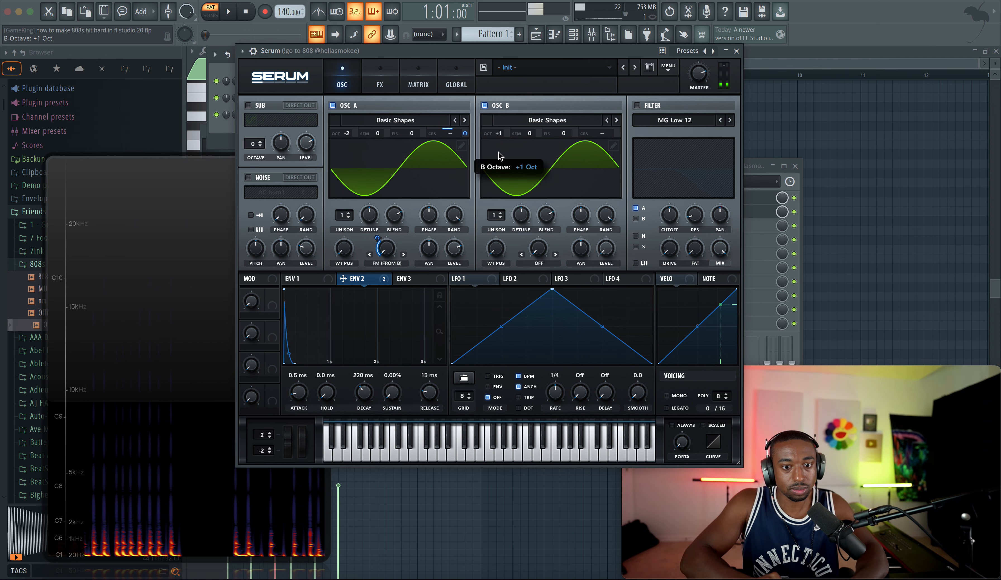
left_click_drag(351, 136, 355, 121)
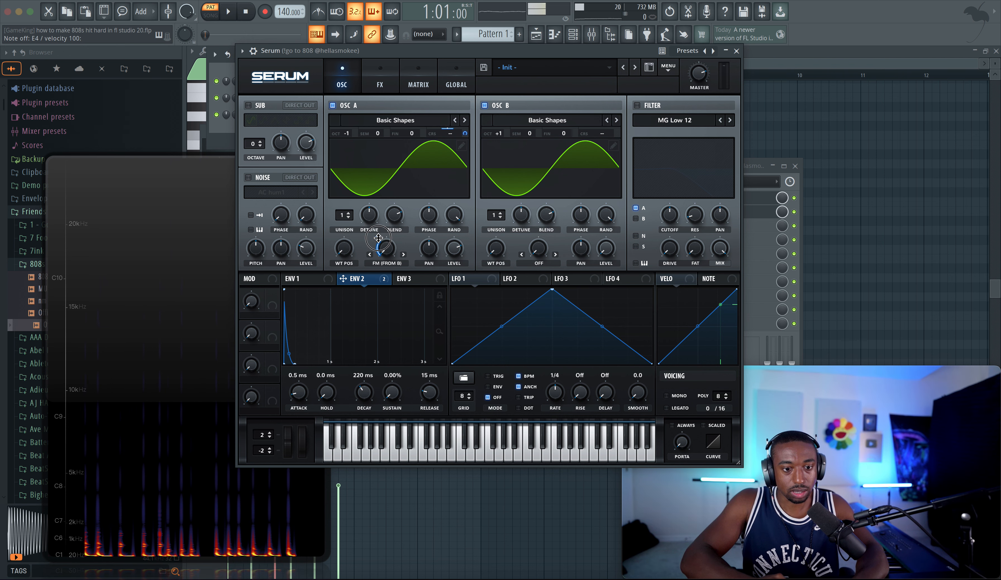
Step: Adjust Env 2's FM modulation depth on oscillator A and raise Serum's master volume slightly, auditioning test notes
left_click_drag(378, 238, 392, 254)
key("c")
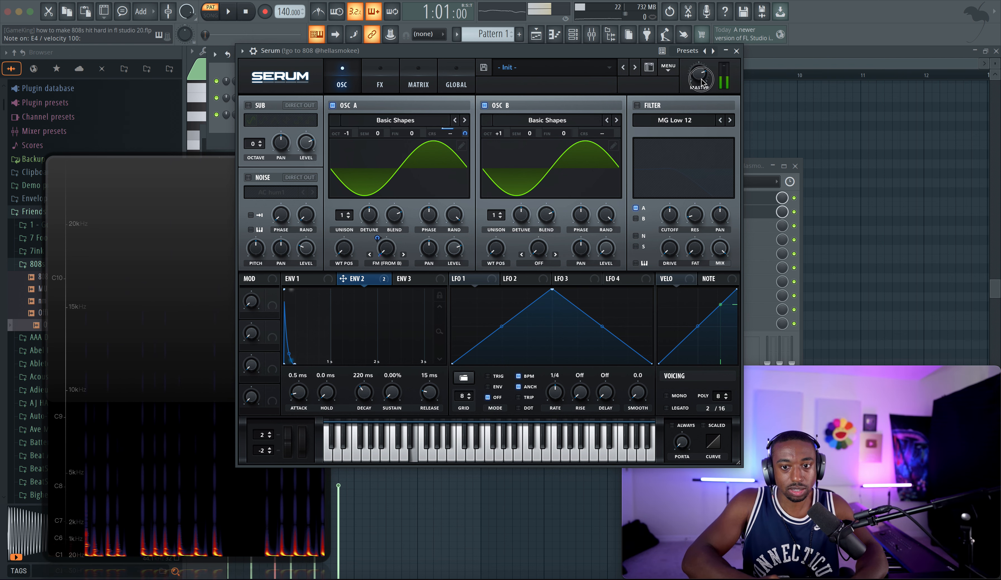
left_click_drag(702, 82, 703, 79)
key("c")
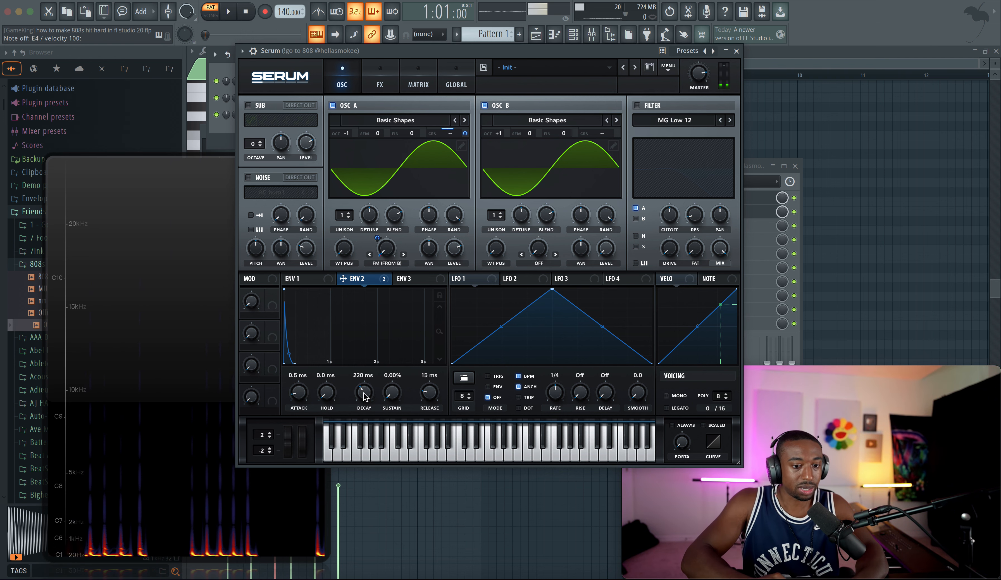
Step: Set Env 2's decay to 247 ms and close Serum
left_click_drag(364, 392, 366, 380)
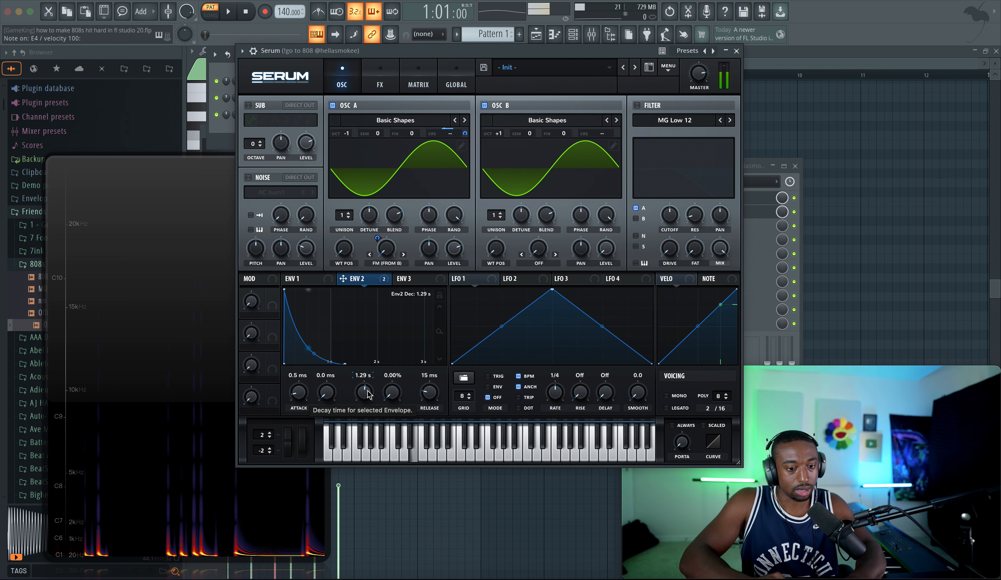
left_click_drag(368, 401, 369, 410)
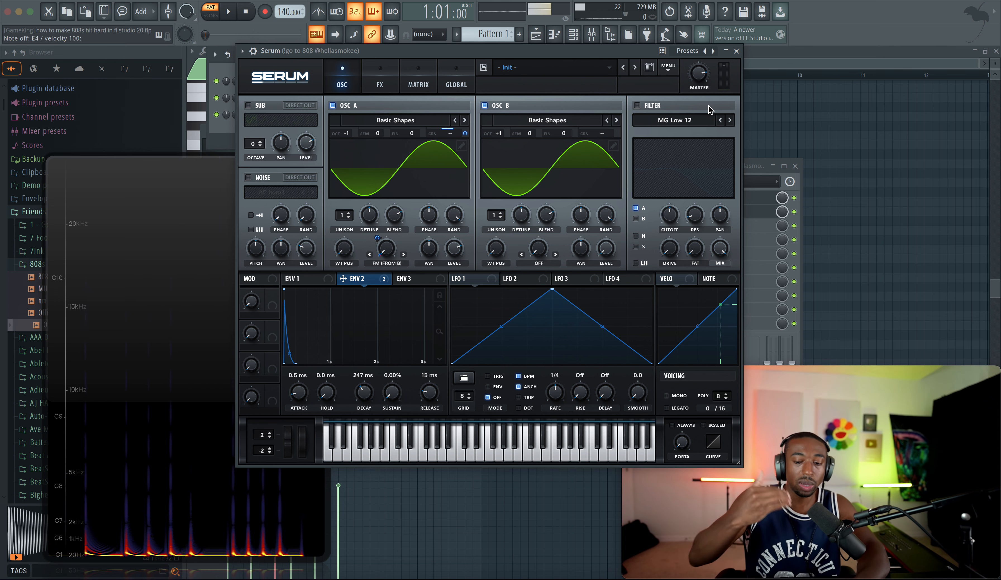
left_click(736, 52)
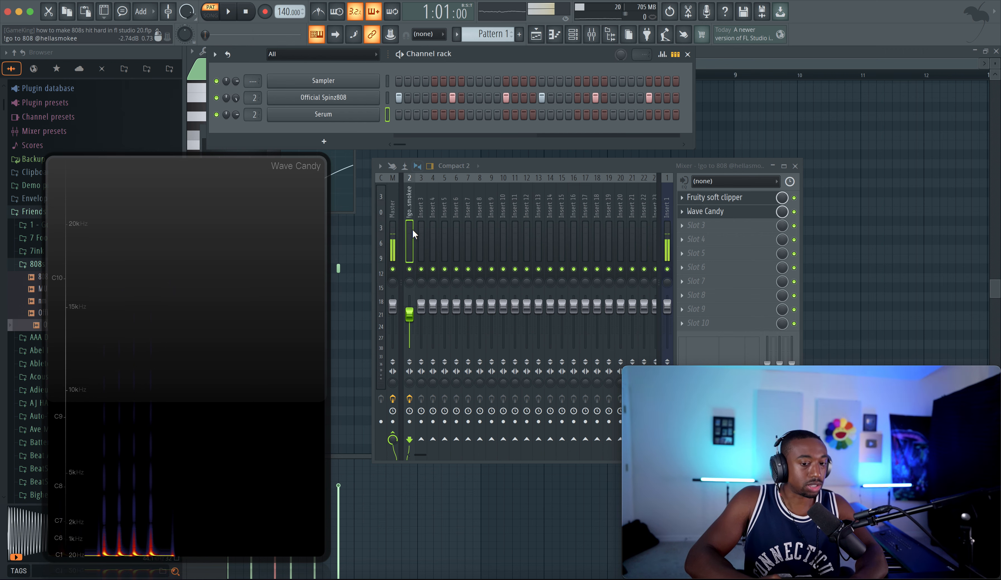
Step: Try raising the Serum channel's volume while auditioning, then reset it to its default
left_click(298, 115)
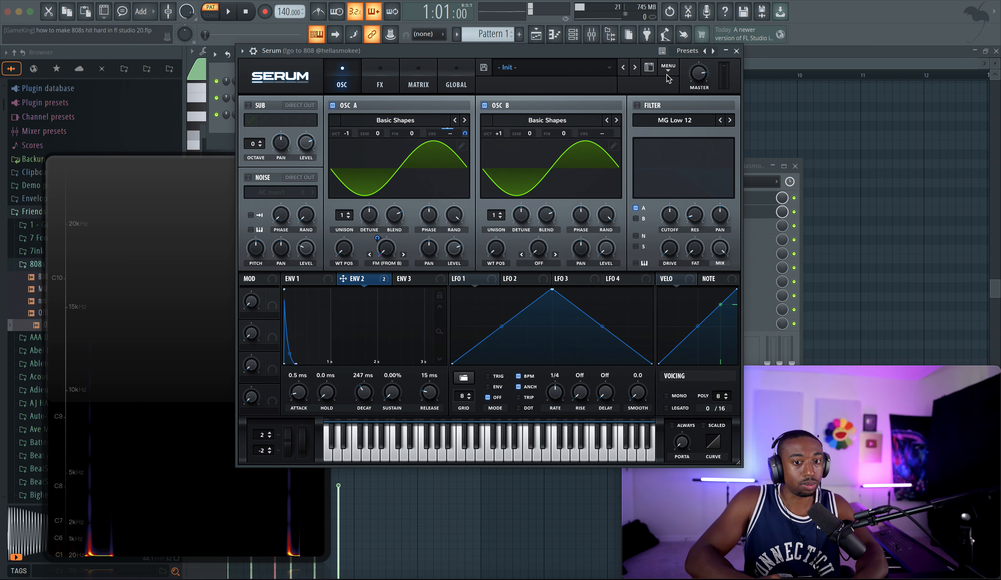
left_click(736, 51)
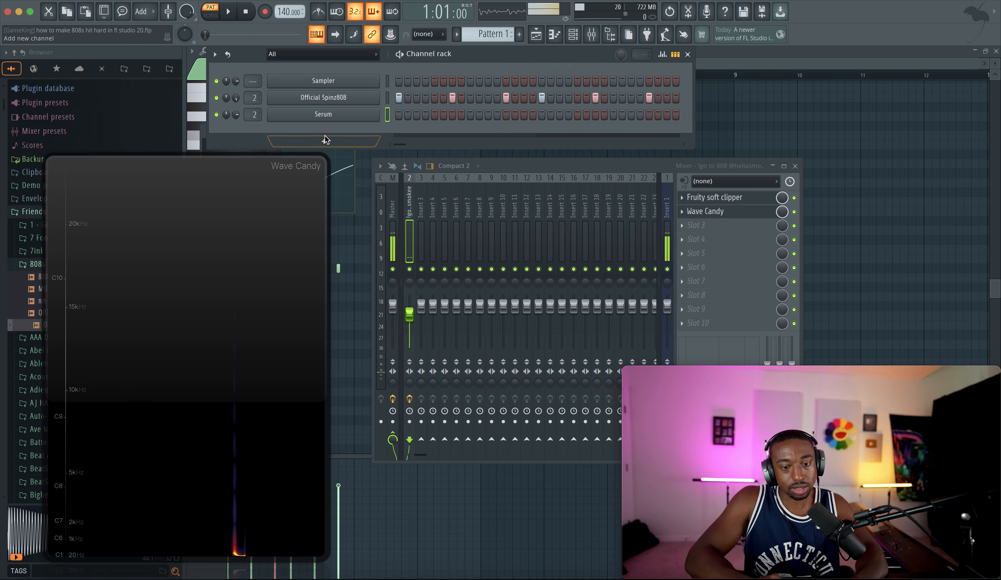
left_click_drag(235, 114, 236, 89)
key("c")
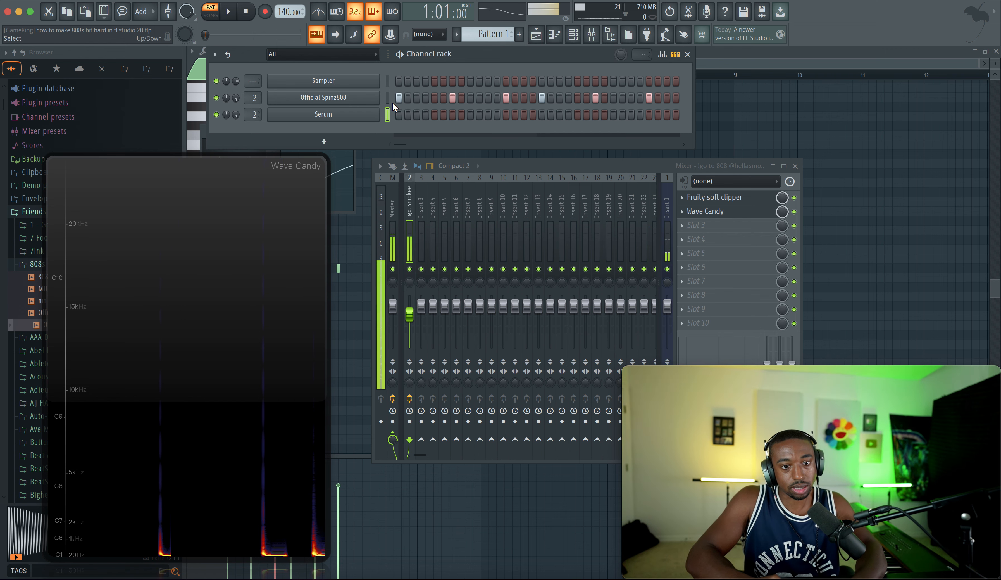
key("c")
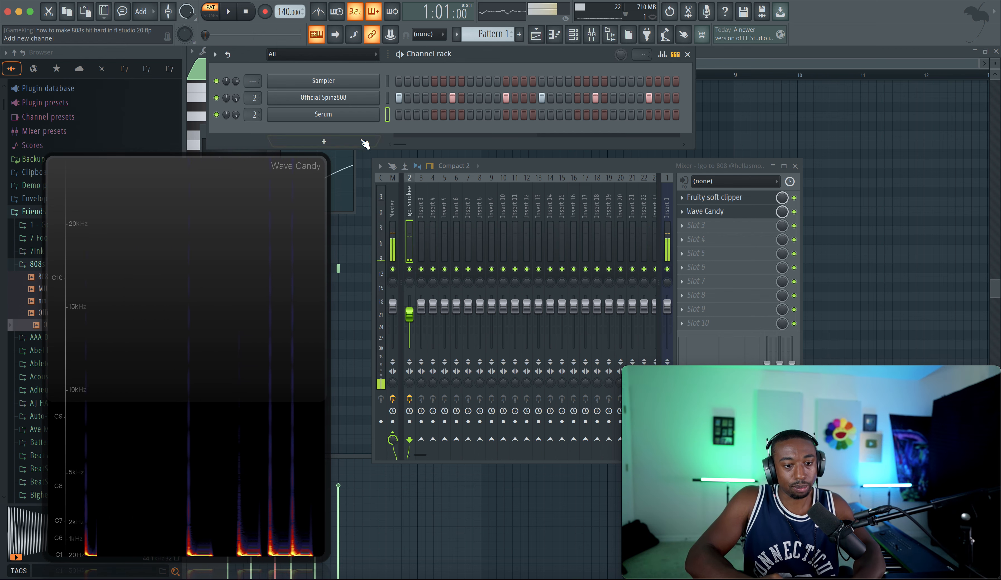
right_click(240, 119)
left_click(248, 125)
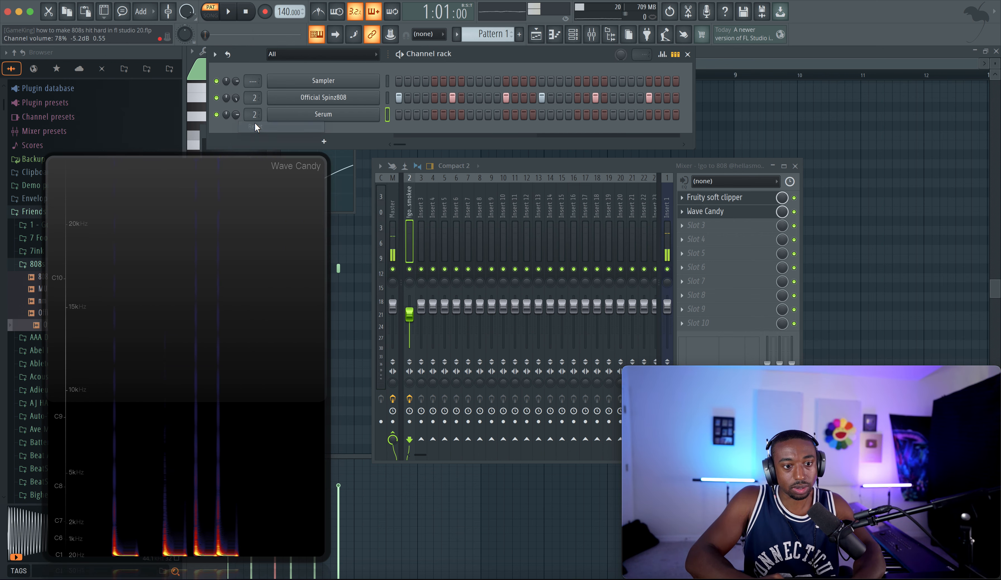
Step: Set the 808 mixer insert's fader to 100% (0.0 dB) while comparing the sound
left_click(349, 119)
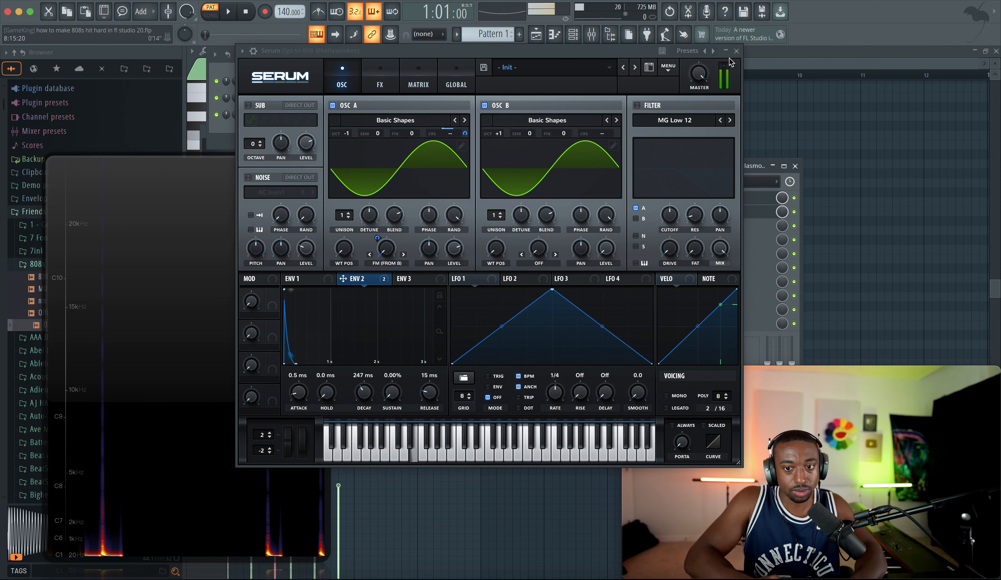
key("Escape")
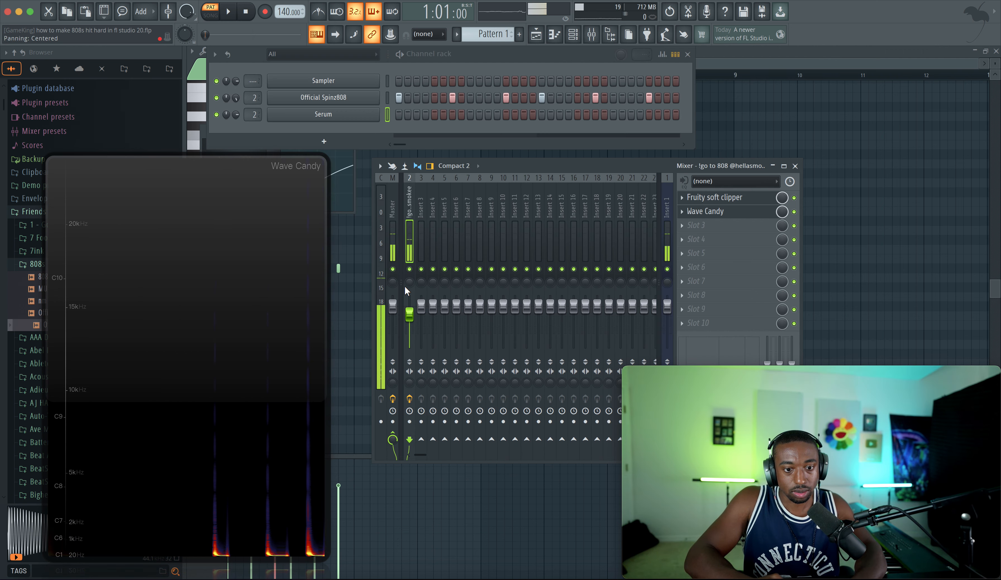
left_click_drag(409, 315, 409, 307)
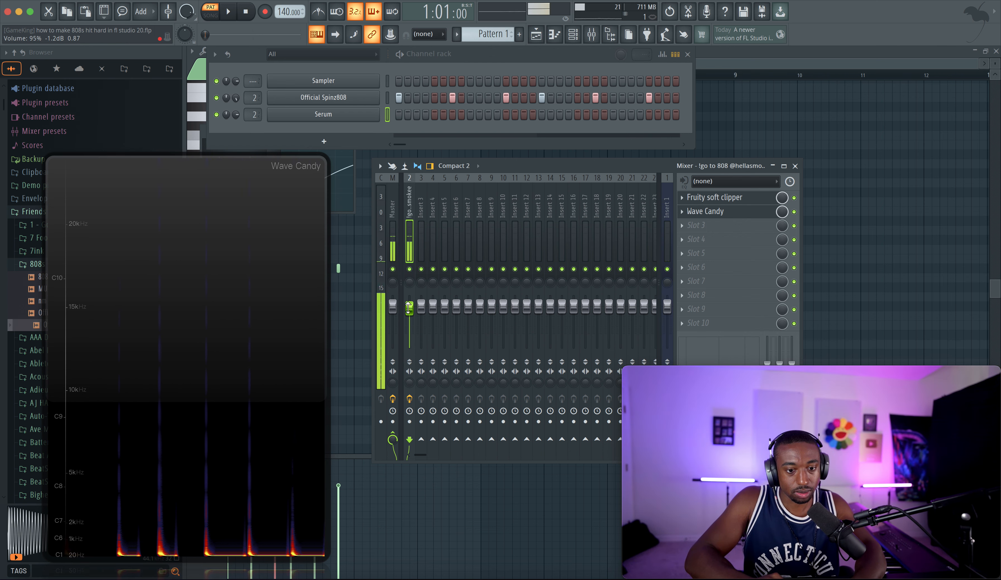
left_click_drag(409, 307, 409, 314)
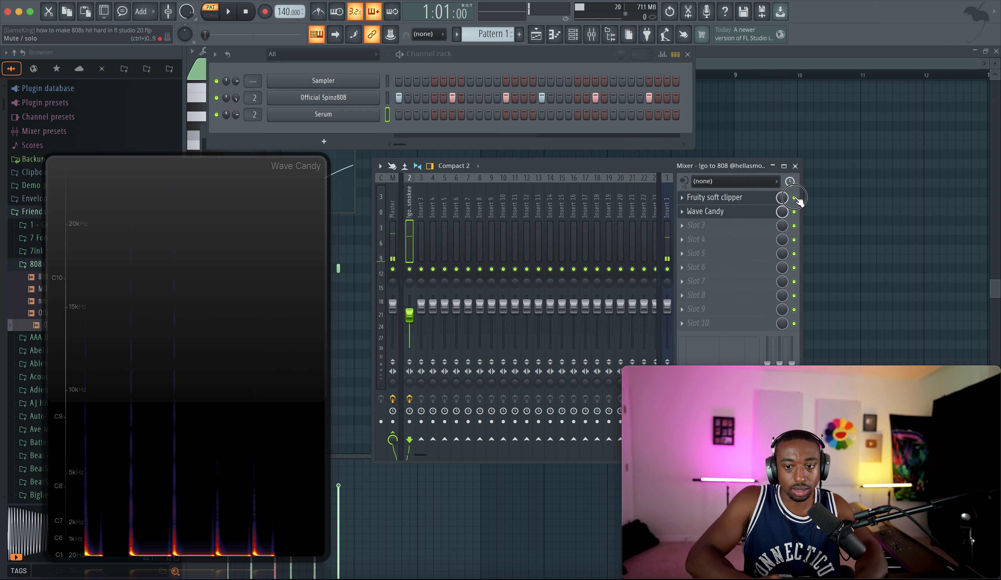
left_click_drag(409, 315, 409, 306)
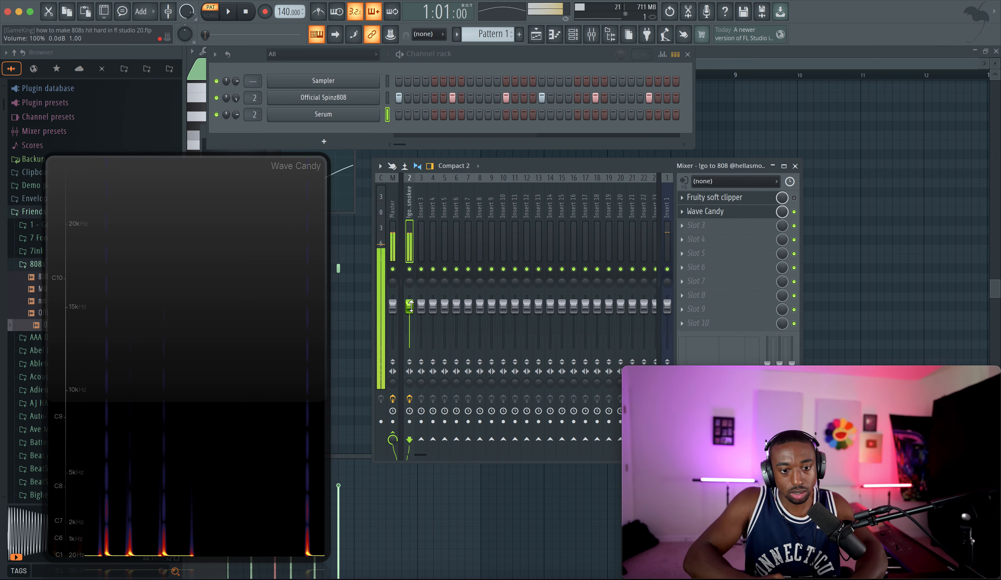
Step: Toggle the Fruity soft clipper on the insert and raise oscillator A's level slightly in Serum
left_click(794, 198)
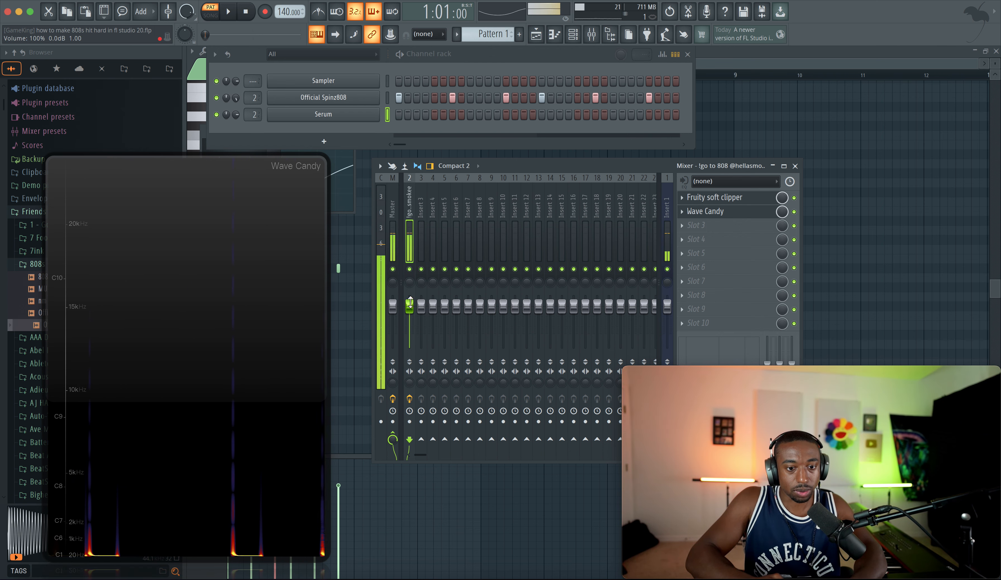
left_click(241, 106)
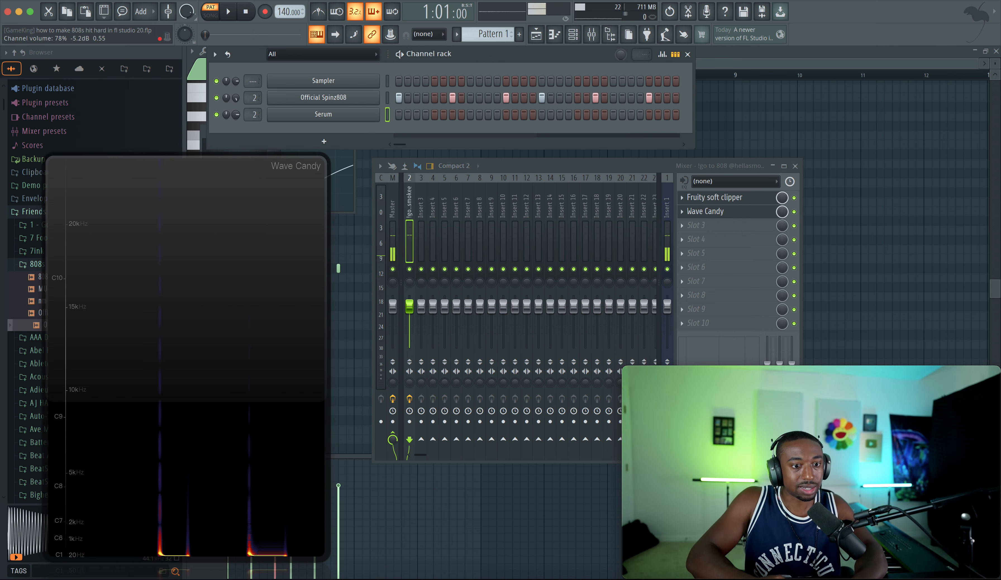
left_click(318, 115)
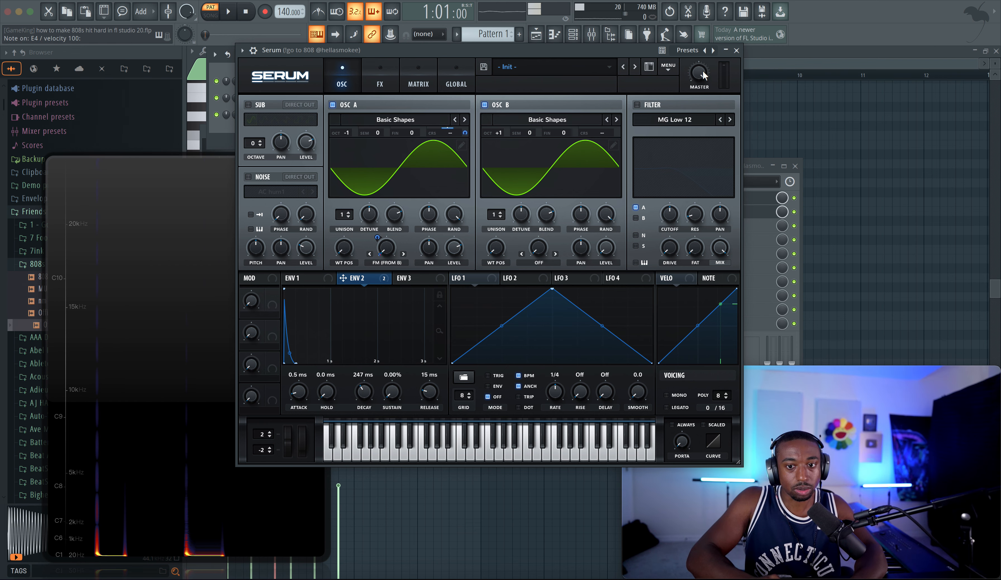
left_click(318, 114)
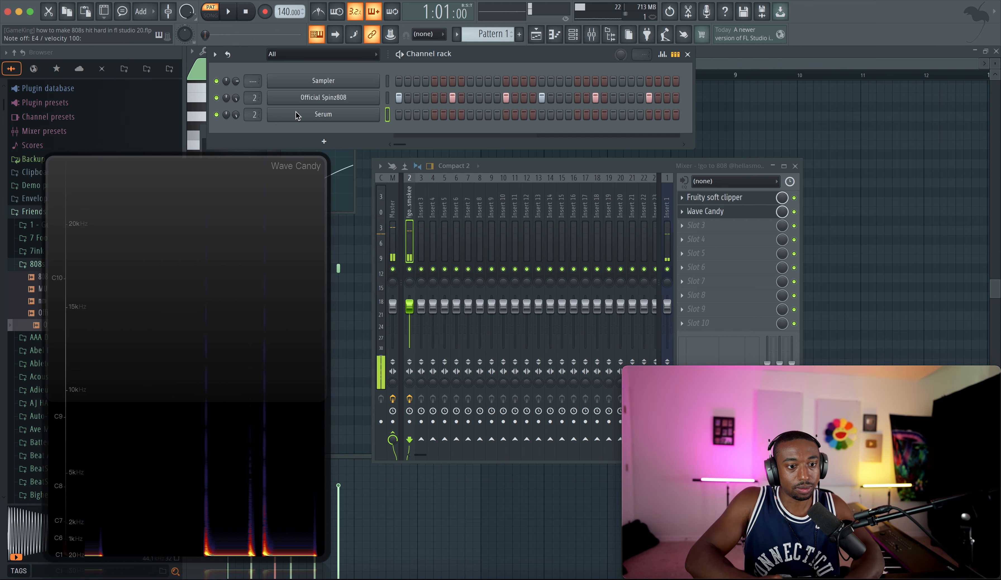
left_click(320, 115)
left_click_drag(459, 249, 459, 243)
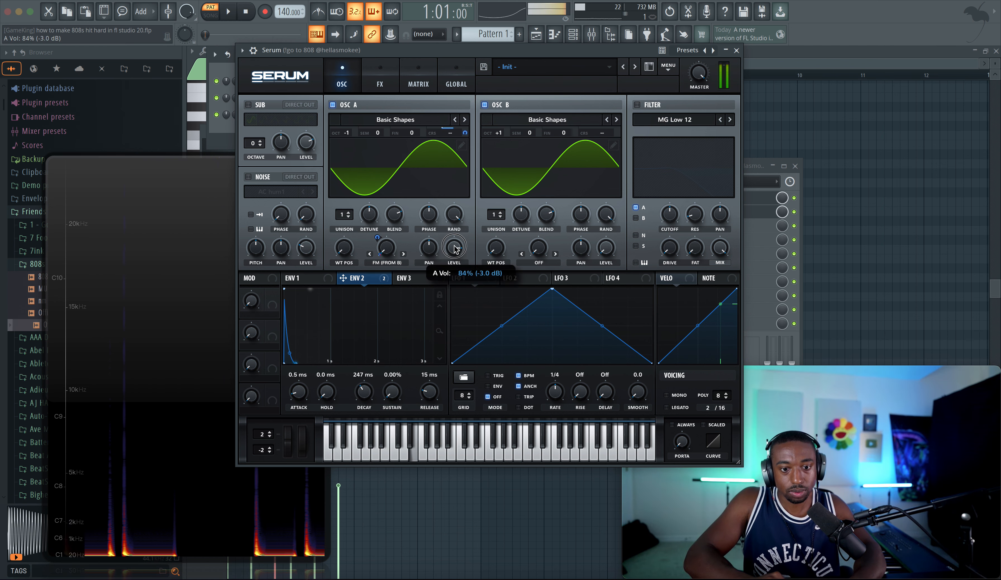
left_click(736, 51)
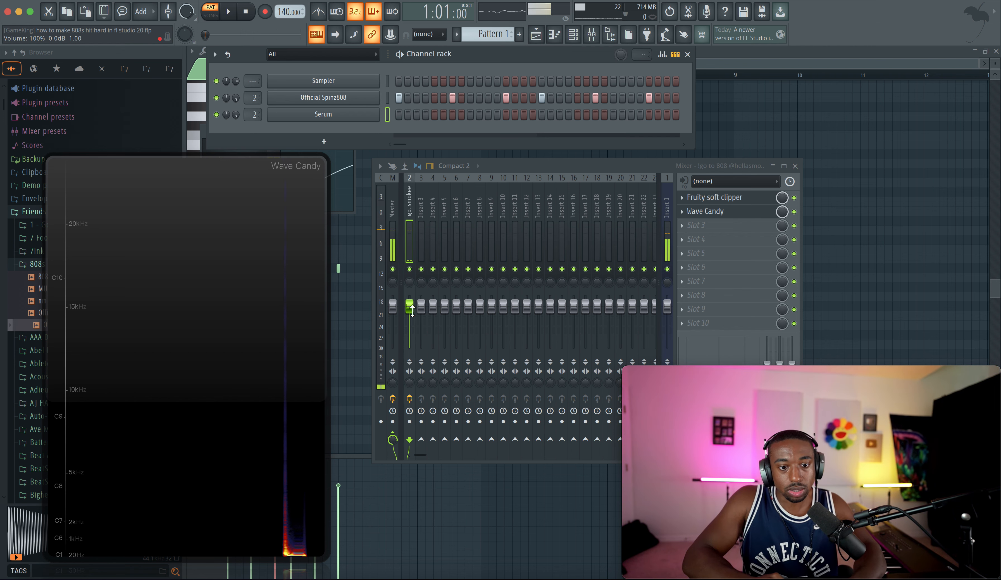
Step: Lower the 808 insert's fader slightly and close the mixer
left_click_drag(409, 305, 410, 312)
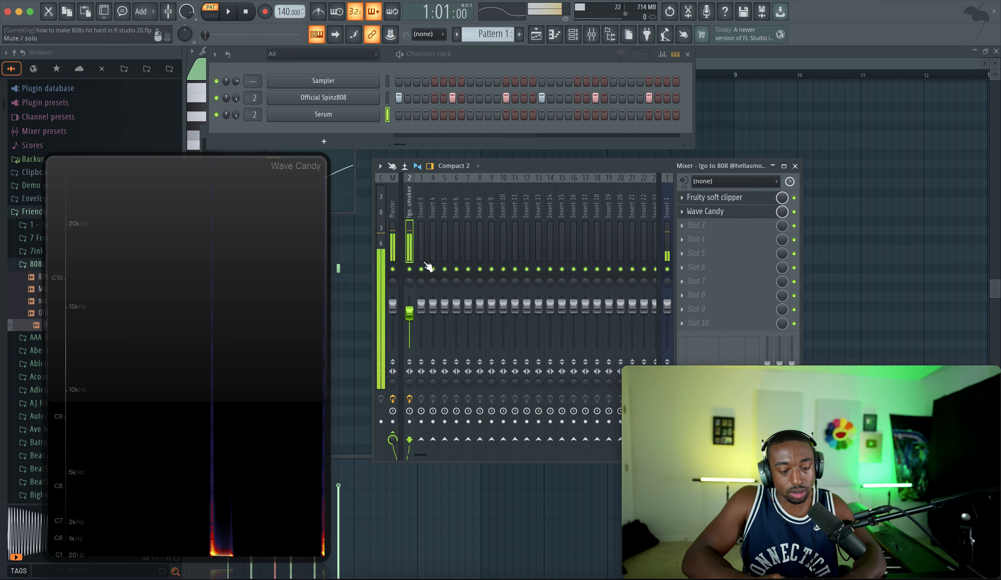
left_click(355, 123)
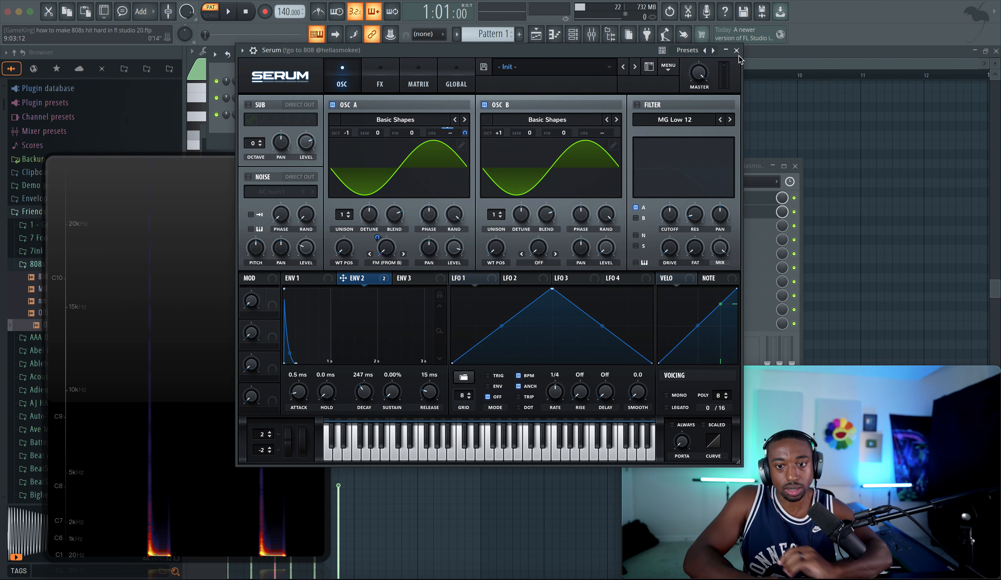
key("Escape")
left_click(796, 165)
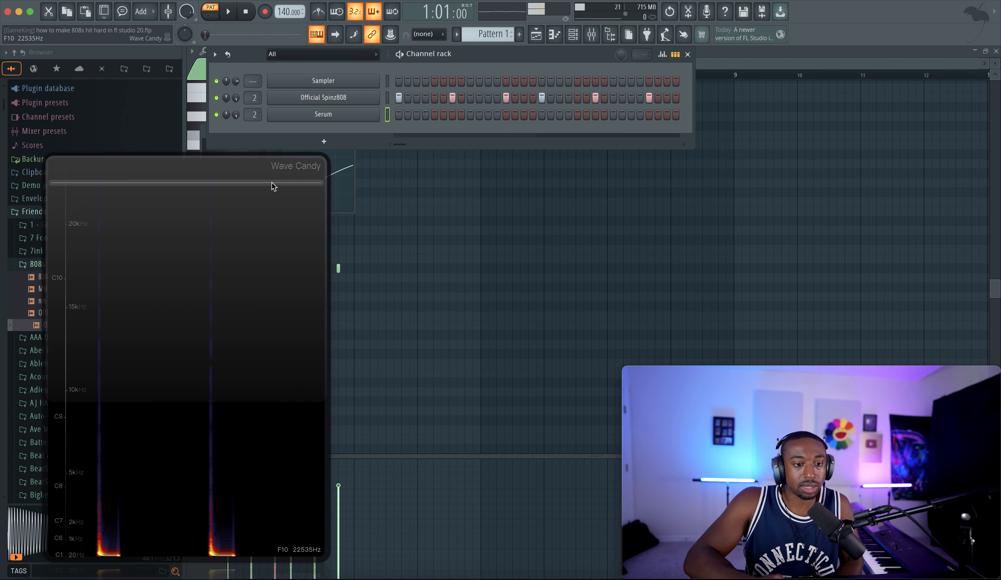
Step: Close the Wave Candy spectrum window and its settings panel
left_click(273, 183)
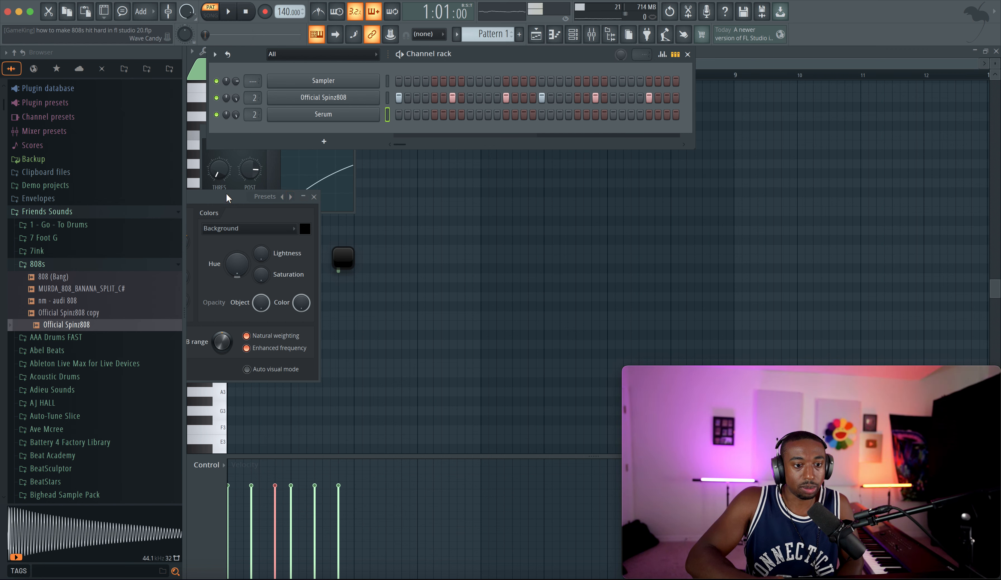
left_click_drag(254, 200, 376, 209)
left_click(437, 207)
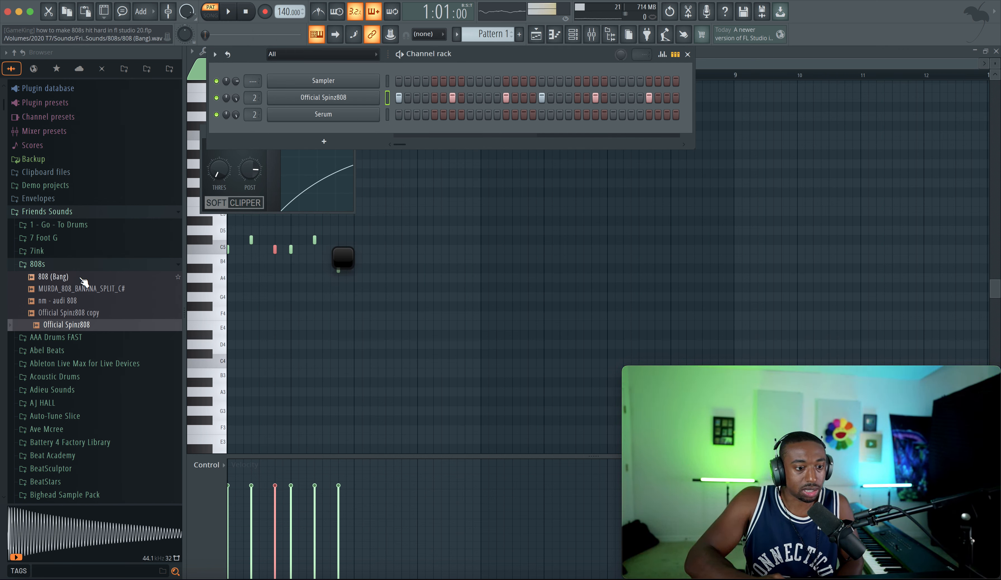
Step: Open the 1 - Go - To Drums sample folder in the browser
left_click(69, 265)
scroll(70, 287, "down", 5)
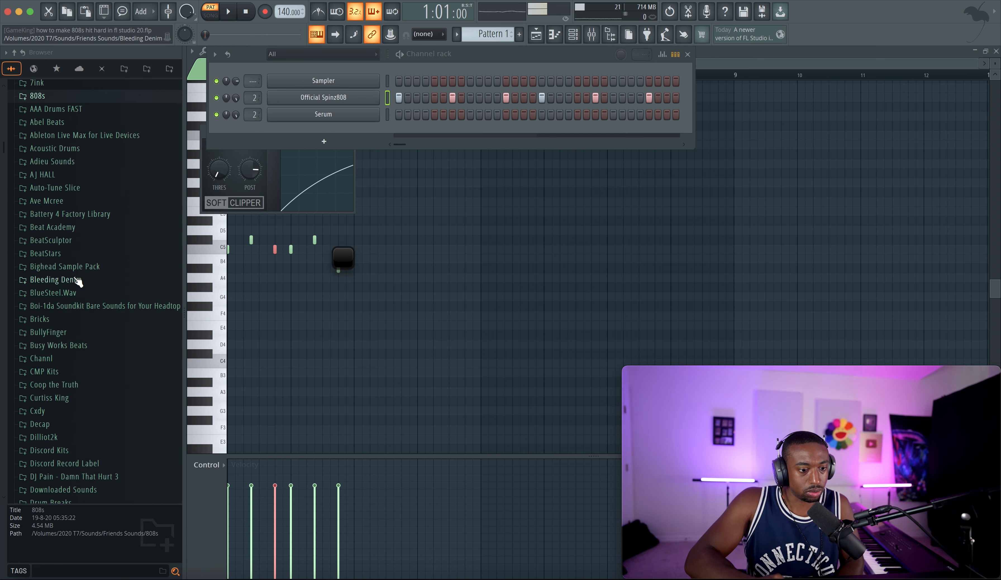
scroll(102, 190, "up", 5)
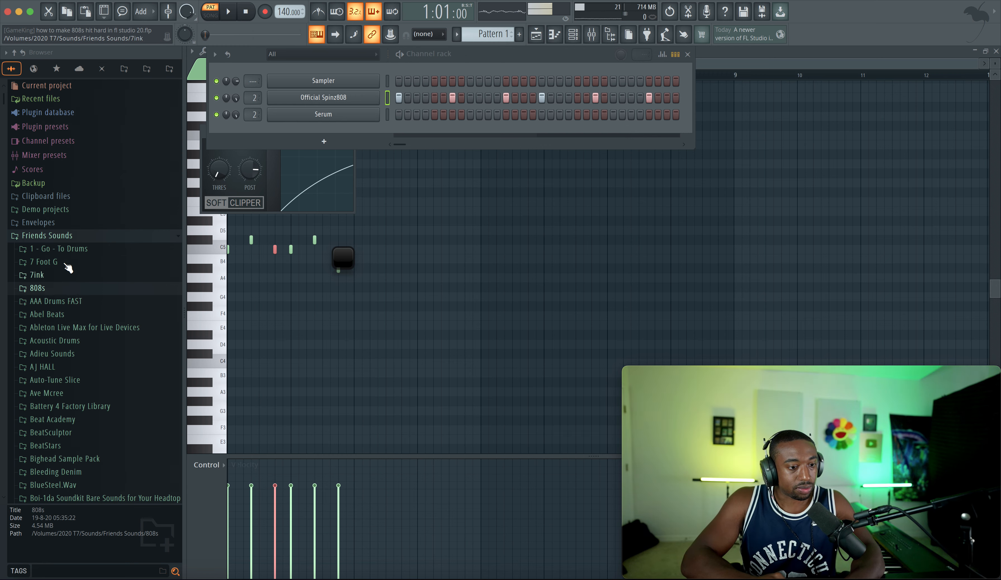
left_click(67, 250)
left_click(71, 263)
Step: Preview 808 samples in the 808s folder, scrolling up through the 808 Day track list
scroll(72, 186, "down", 10)
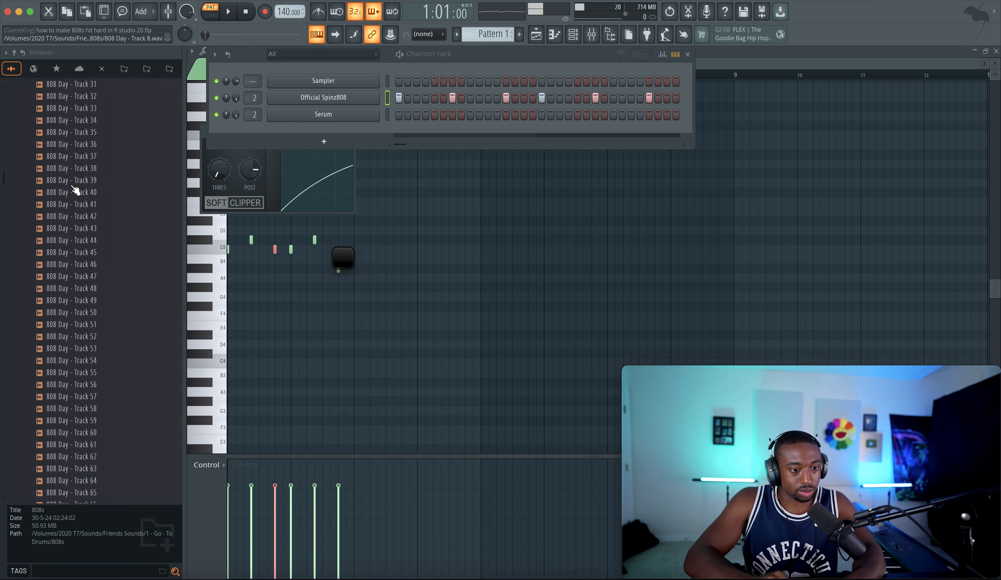
scroll(74, 190, "down", 20)
scroll(75, 190, "up", 8)
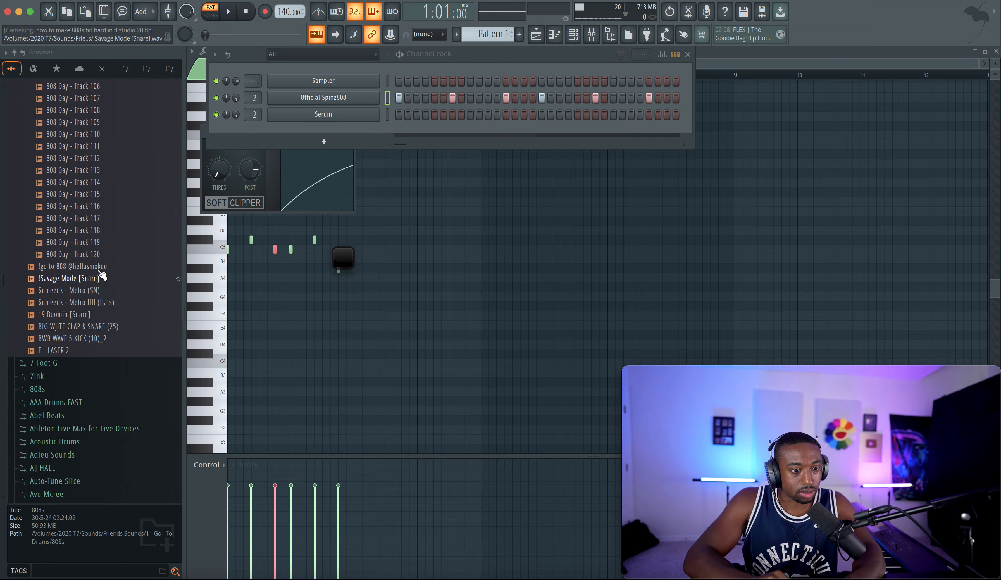
left_click(105, 255)
scroll(108, 258, "up", 4)
left_click(100, 255)
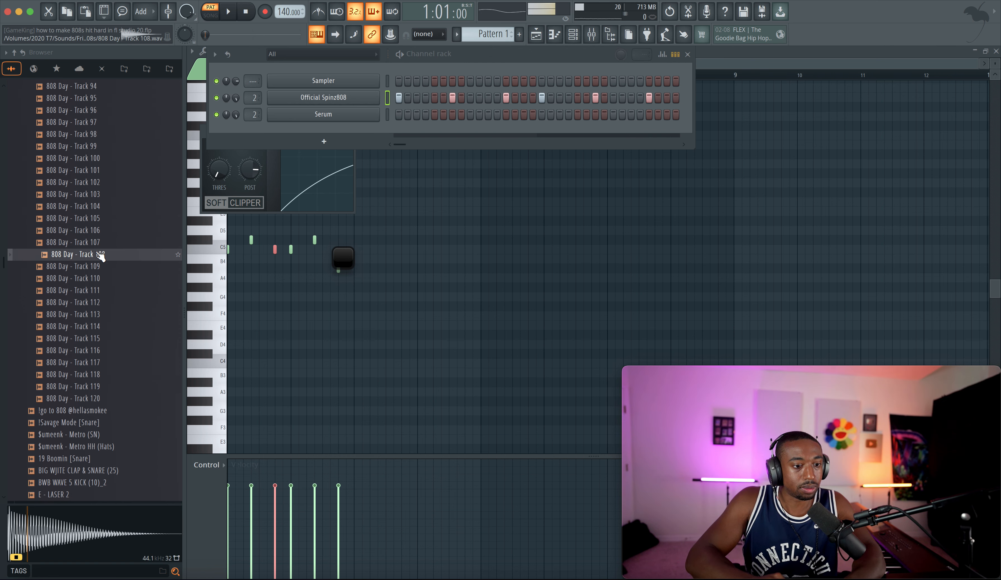
scroll(96, 239, "up", 4)
left_click(96, 231)
left_click(95, 218)
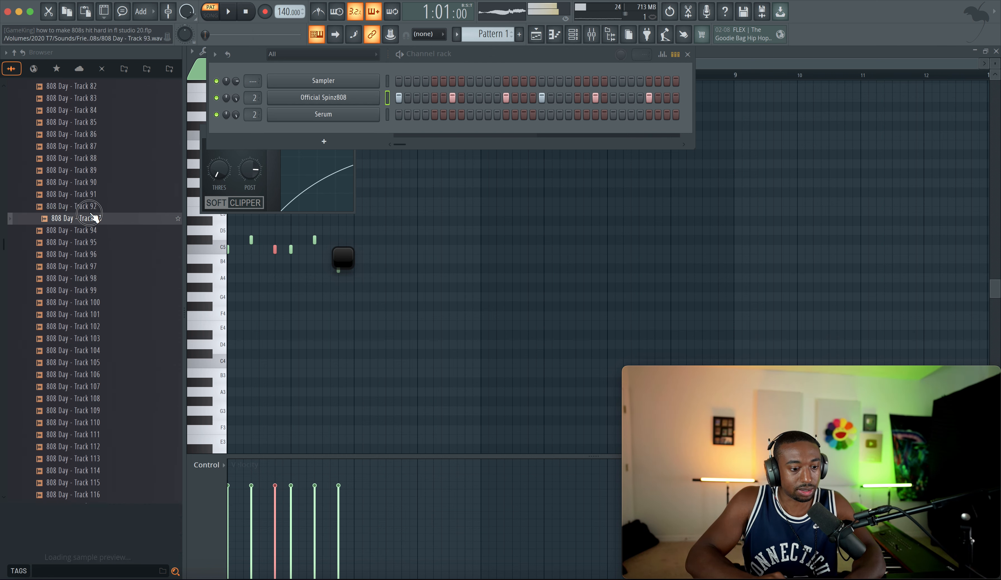
scroll(95, 217, "up", 2)
left_click(94, 209)
left_click(94, 218)
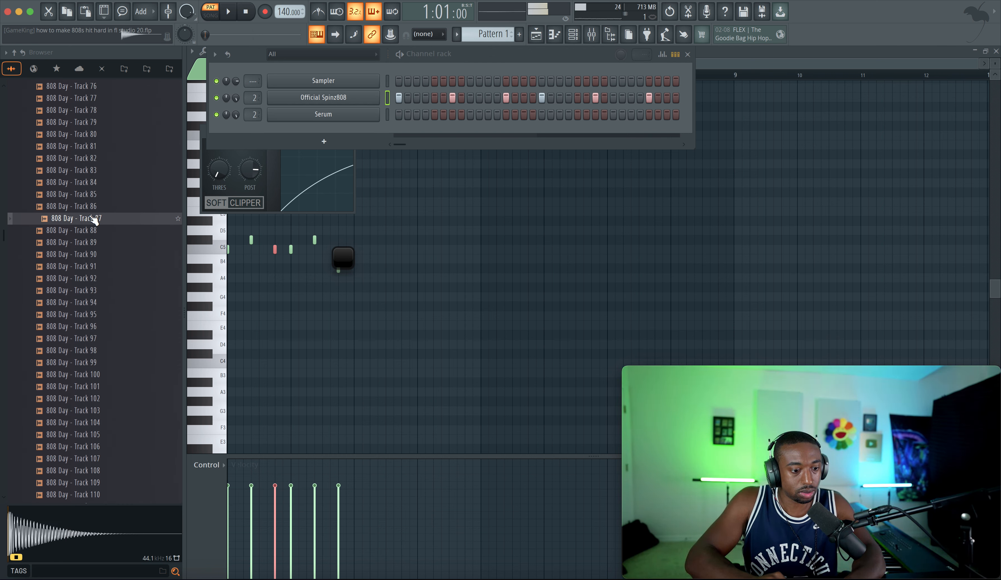
left_click(90, 209)
scroll(90, 209, "up", 4)
left_click(90, 209)
left_click(90, 199)
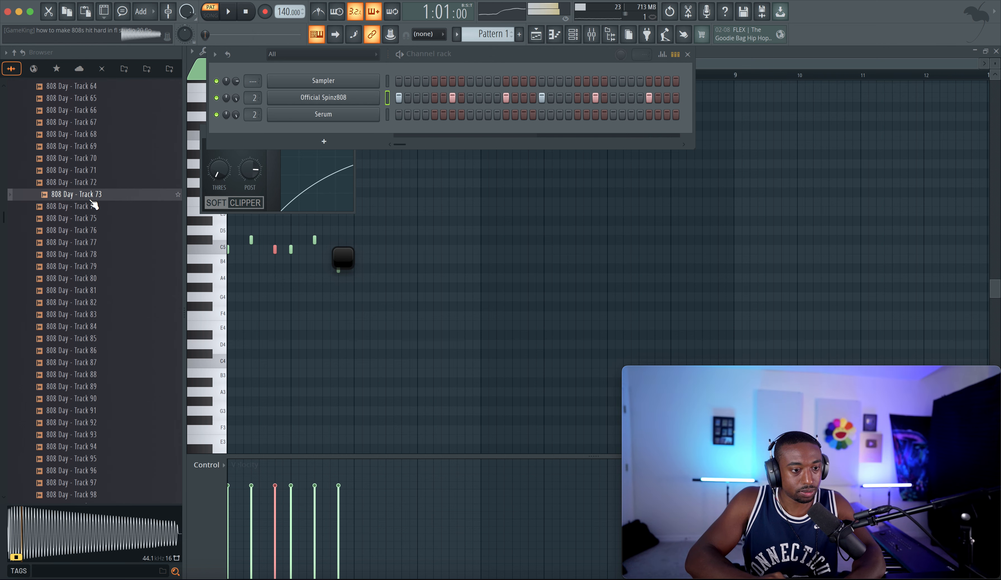
scroll(90, 196, "up", 1)
left_click(90, 197)
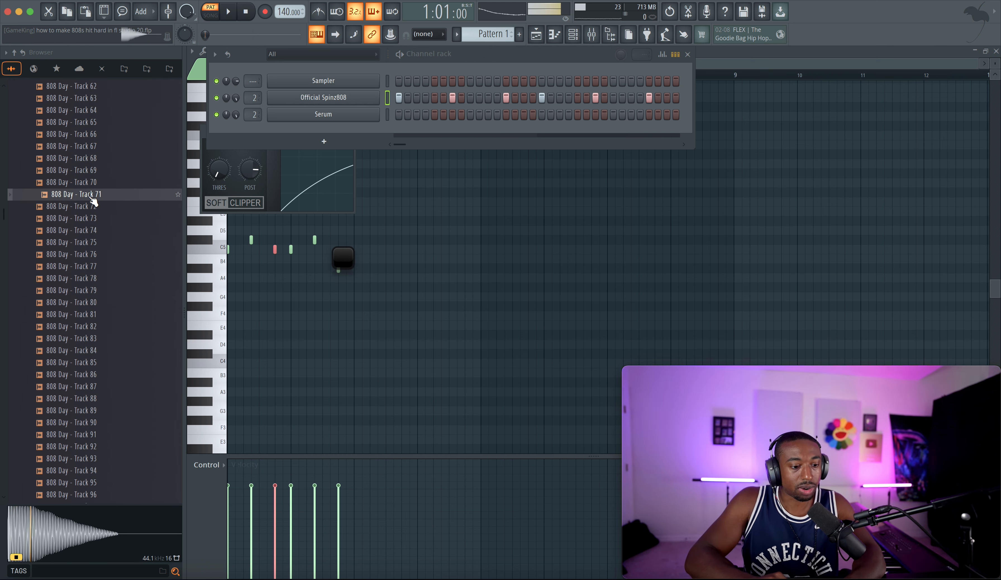
scroll(90, 198, "up", 2)
left_click(90, 195)
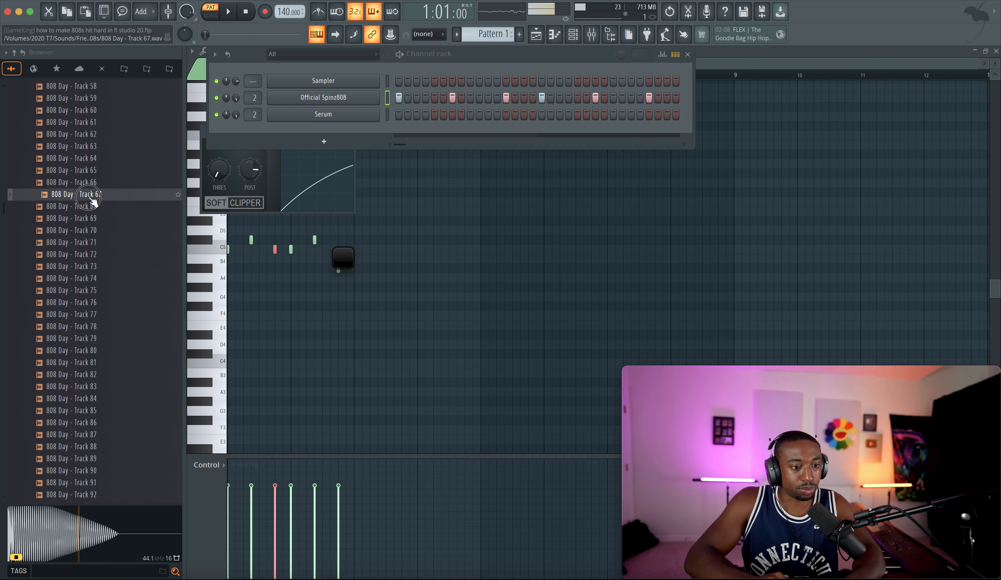
scroll(93, 202, "up", 3)
left_click(93, 187)
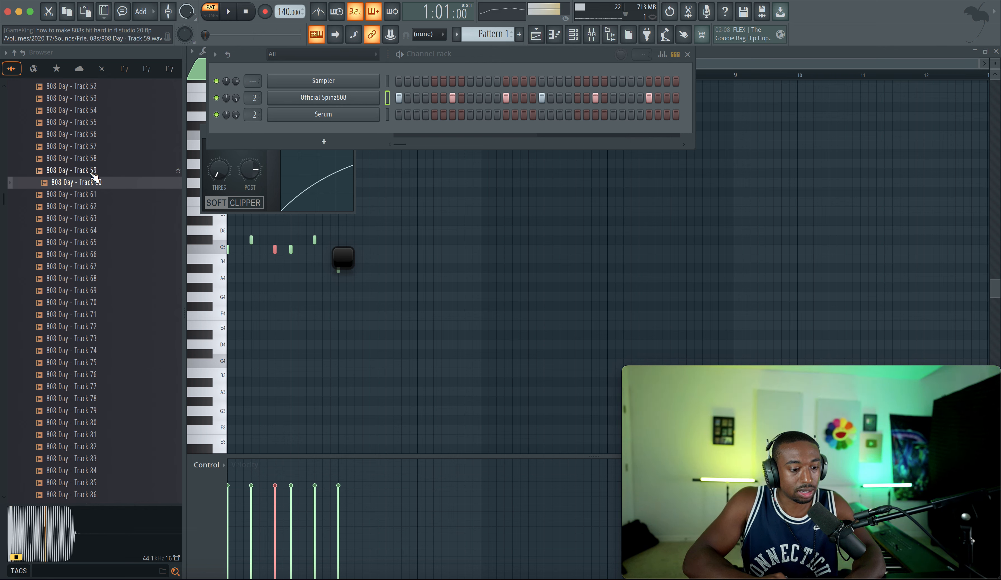
scroll(94, 170, "up", 3)
left_click(93, 170)
left_click(92, 156)
scroll(91, 156, "up", 3)
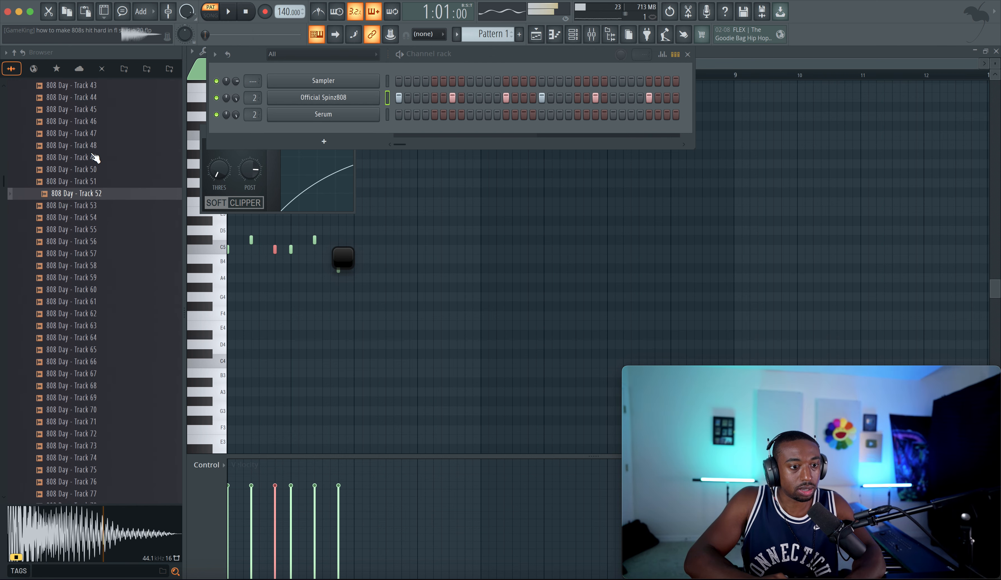
left_click(93, 156)
scroll(92, 156, "up", 3)
left_click(92, 155)
scroll(93, 154, "up", 1)
scroll(95, 157, "up", 2)
left_click(95, 183)
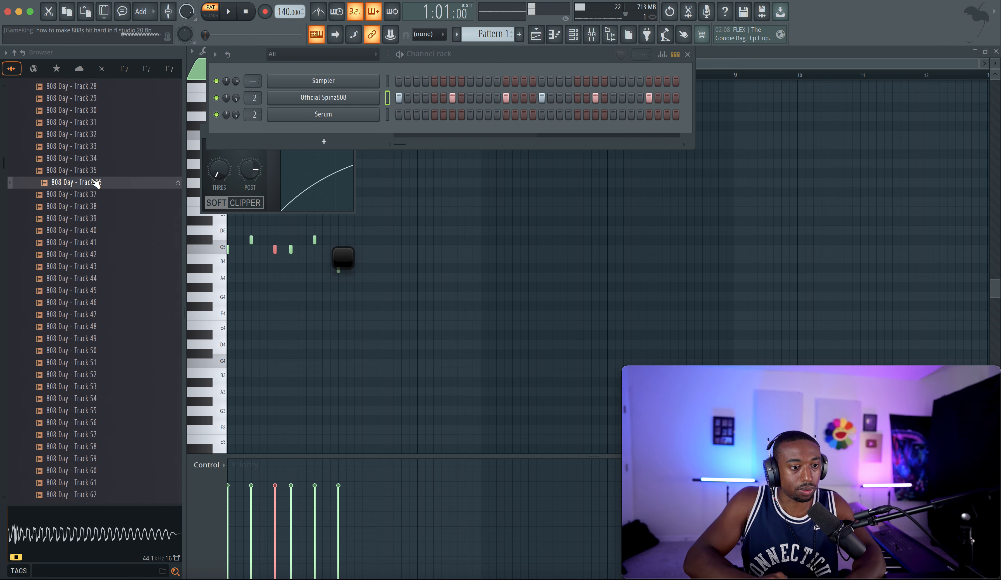
Step: Step back and forth between 808 Day - Track 35 and its neighbours to compare them
key("Up")
key("Up")
key("Down")
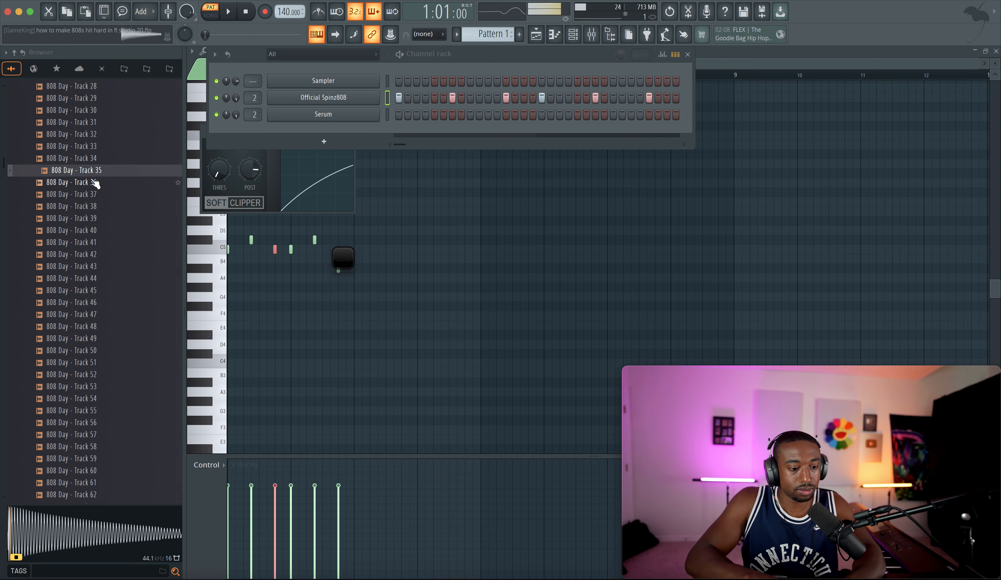
key("Up")
key("Down")
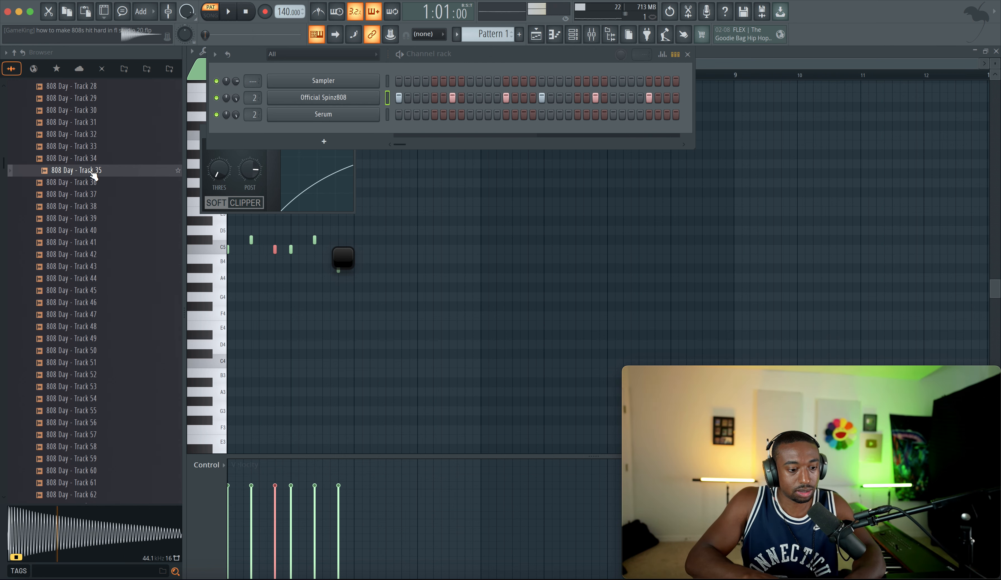
key("Up")
key("Down")
Step: Open 808 Day - Track 35 in a new channel and move the Official Spinz808 pattern onto it
right_click(90, 175)
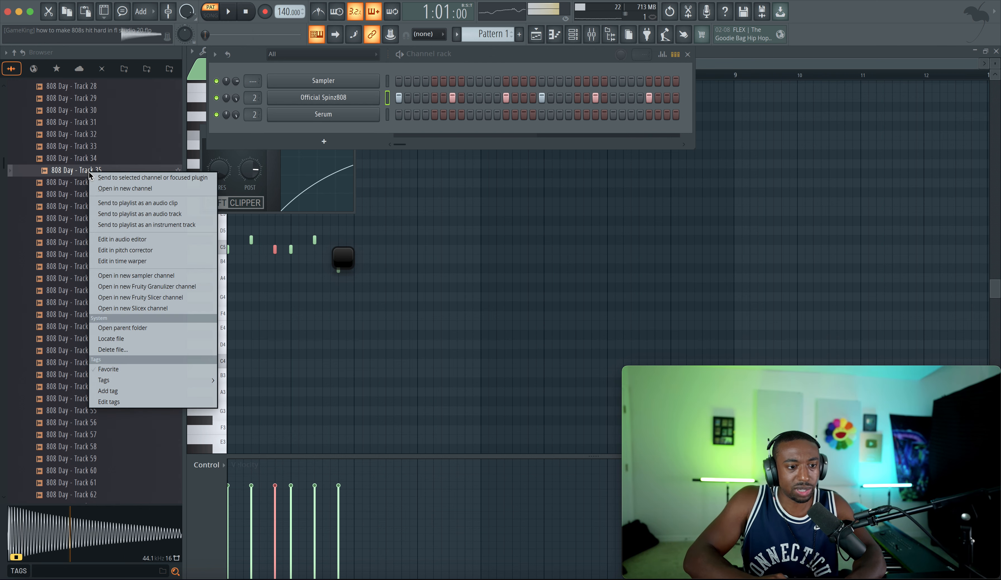
left_click(110, 187)
left_click(493, 72)
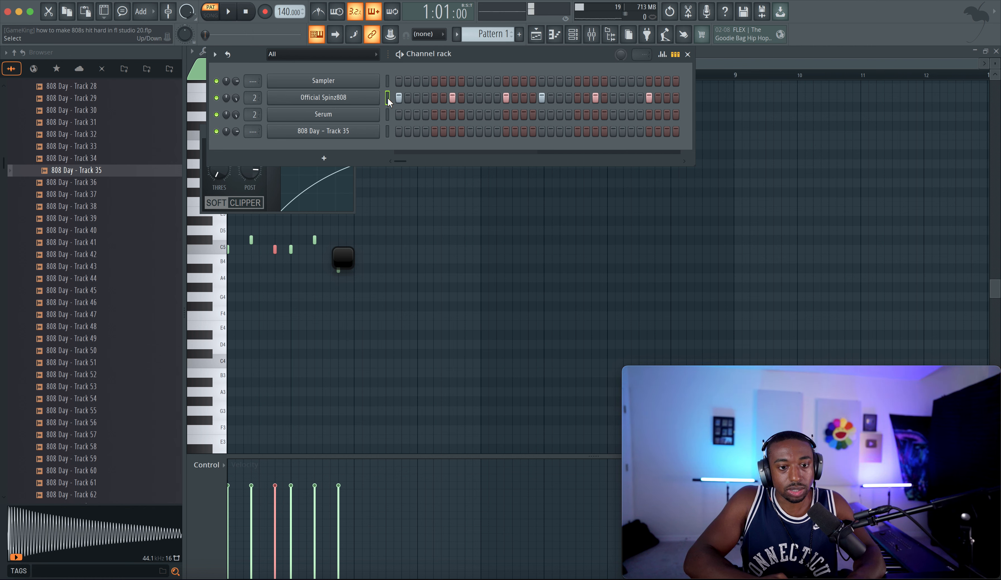
key("super+x")
left_click(389, 132)
key("super+v")
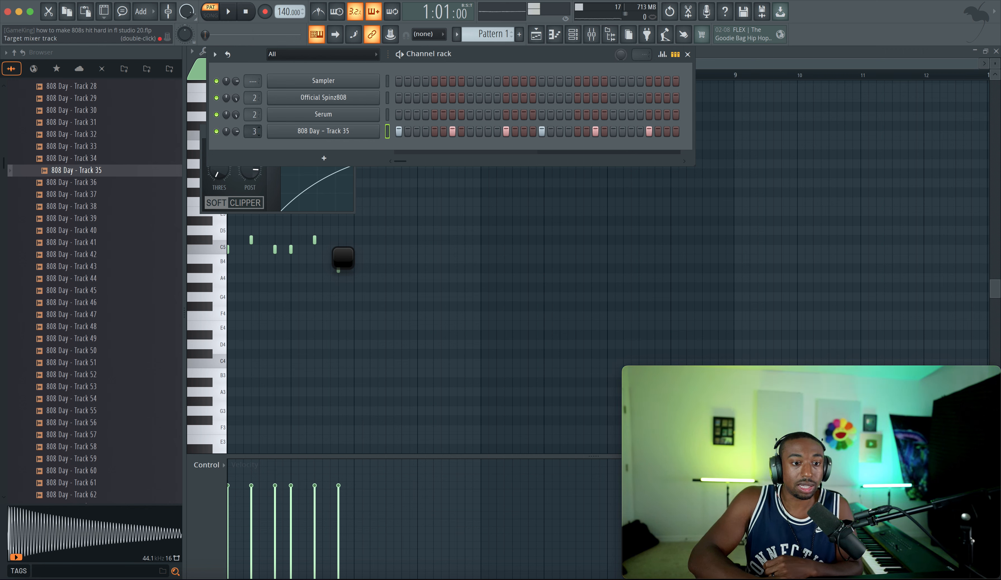
Step: Insert Fruity WaveShaper in the first effect slot of the 808 insert, above the soft clipper and Wave Candy
key("space")
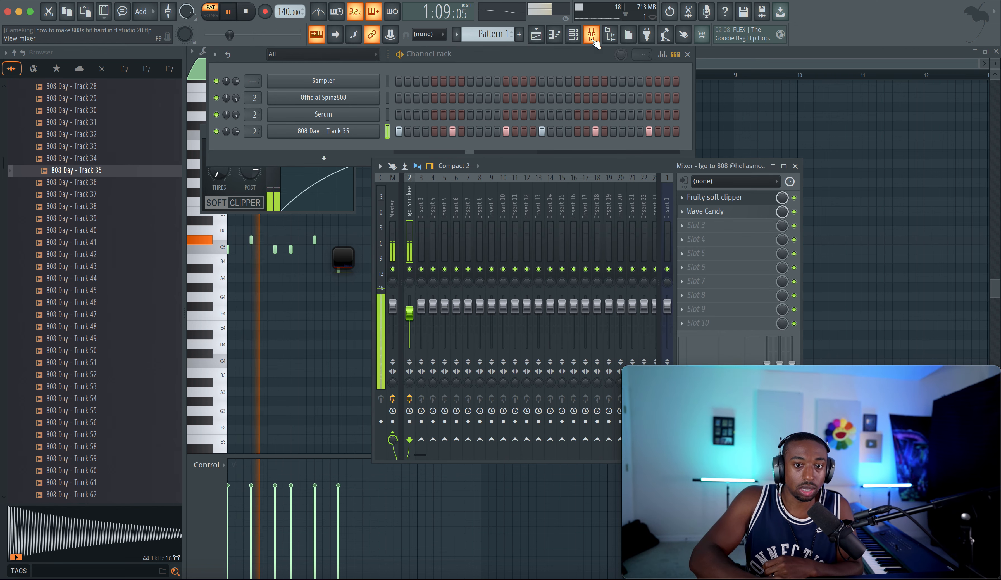
key("F9")
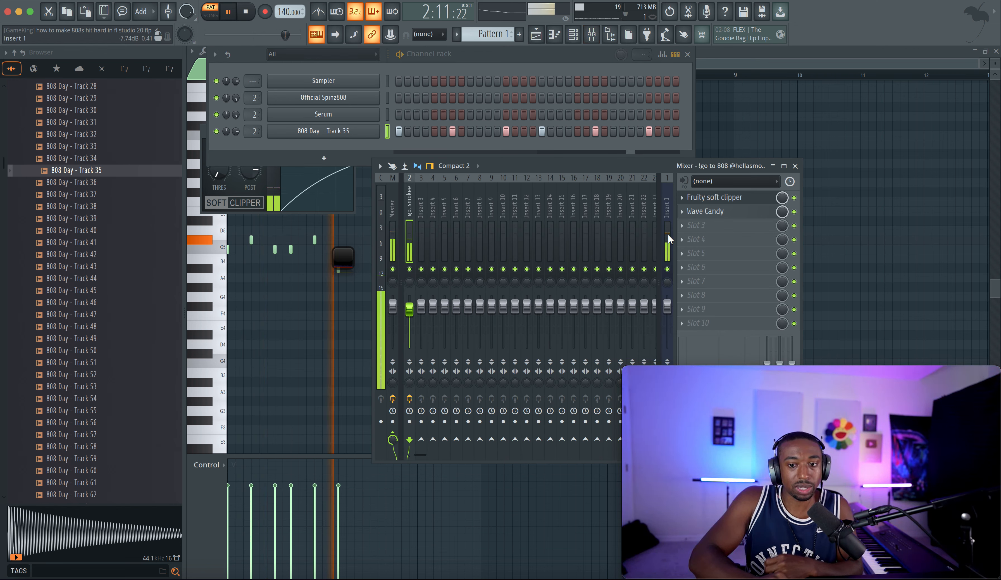
left_click_drag(721, 214, 717, 226)
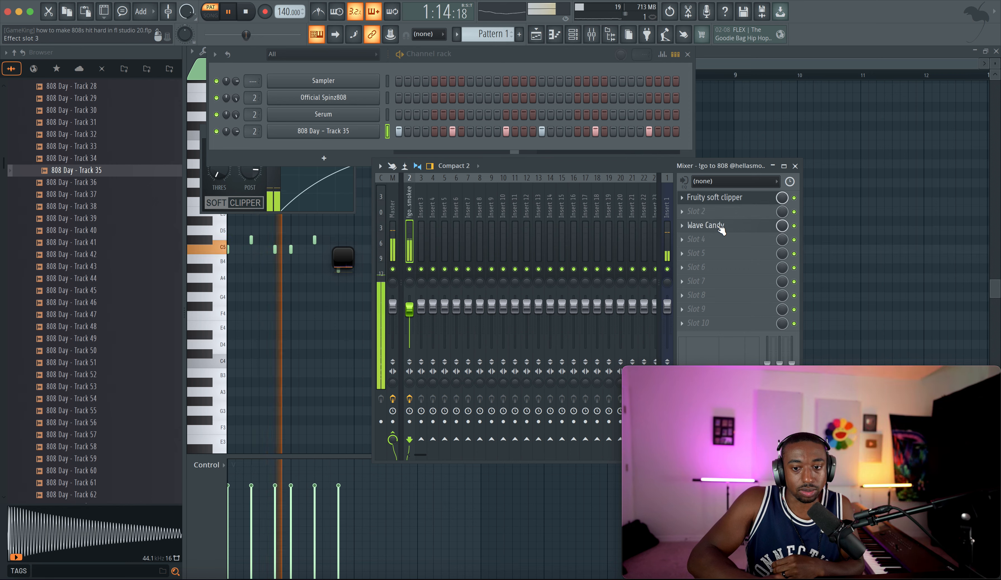
right_click(720, 201)
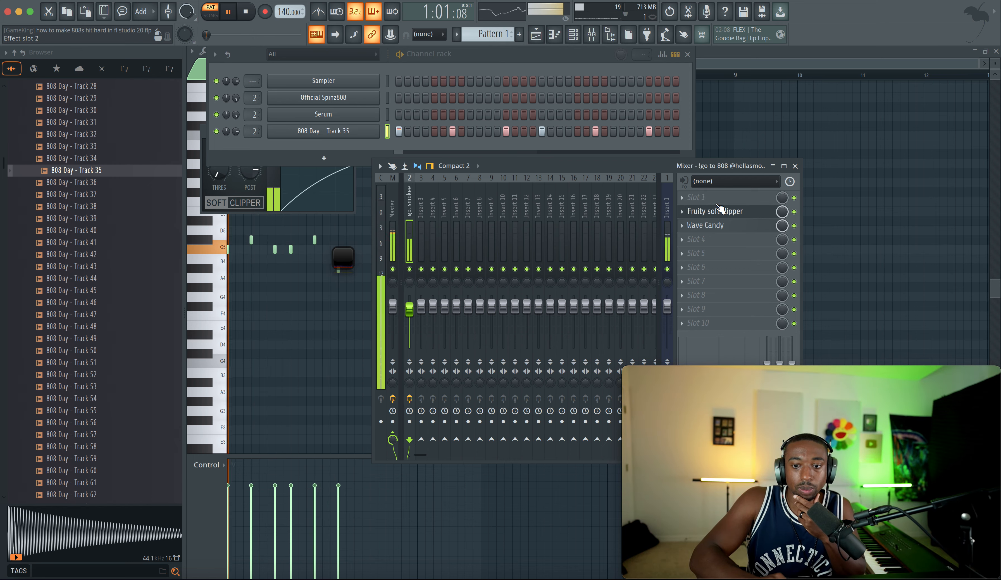
mouse_move(700, 210)
left_click(447, 508)
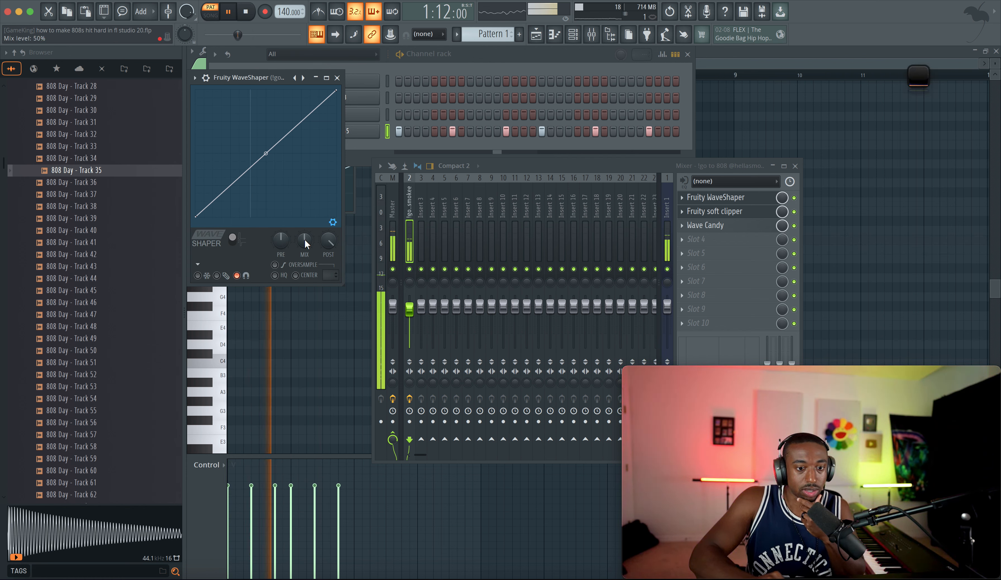
Step: Set the WaveShaper oversampling to 4x, bend its curve upward, and raise the pre knob slightly
left_click(282, 264)
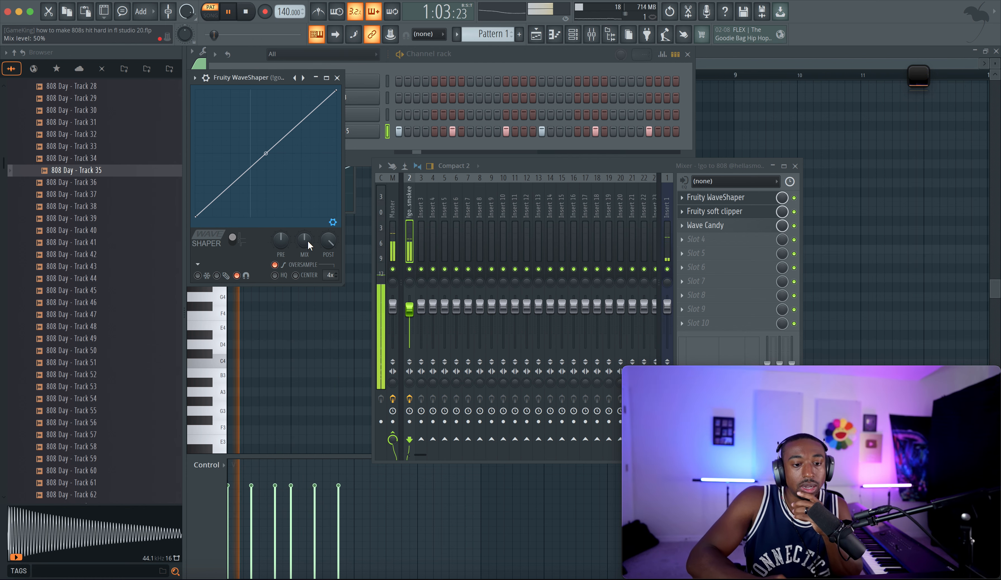
left_click_drag(266, 153, 267, 132)
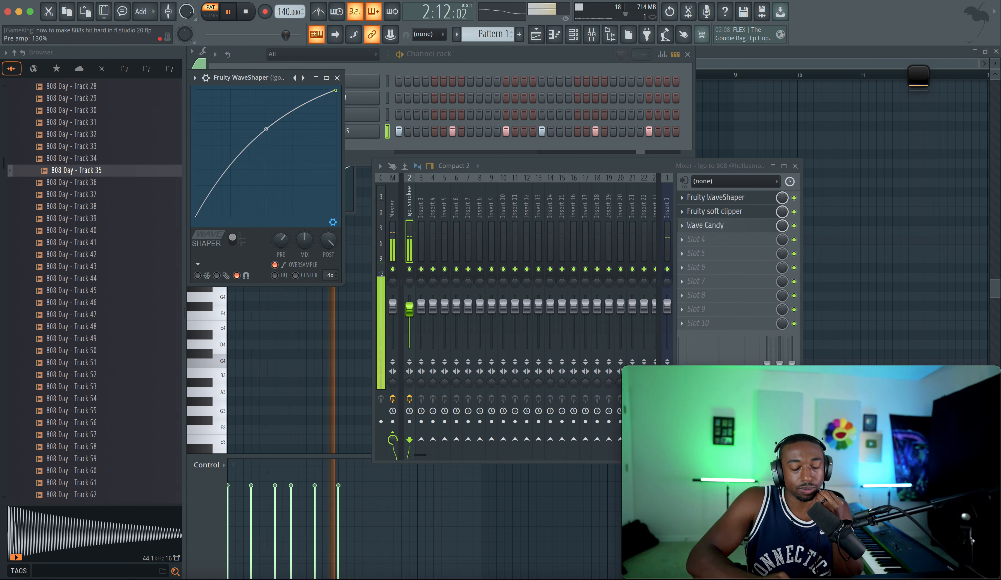
left_click_drag(281, 239, 285, 243)
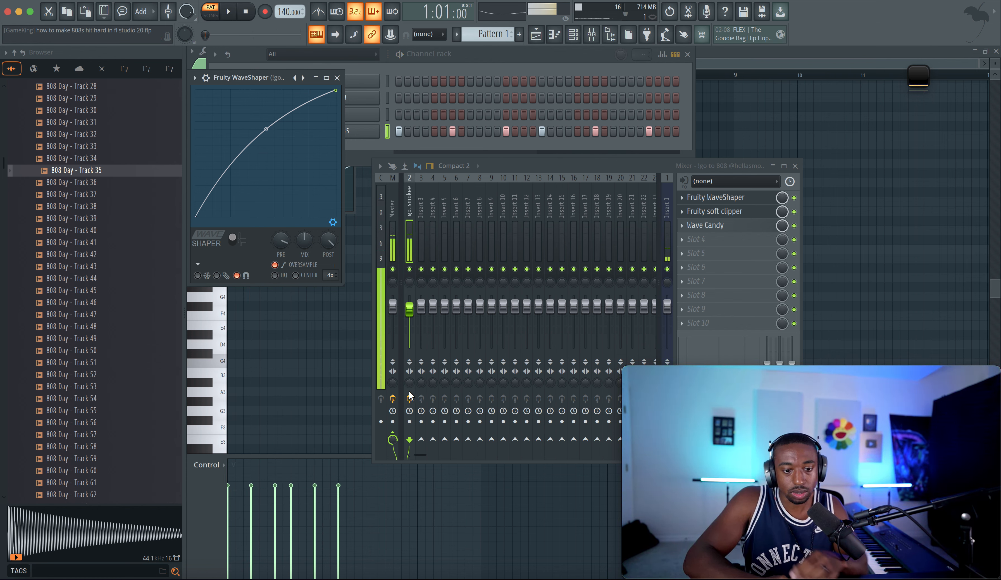
Step: Play the beat while checking the master and 808 insert channels in the mixer
left_click(394, 271)
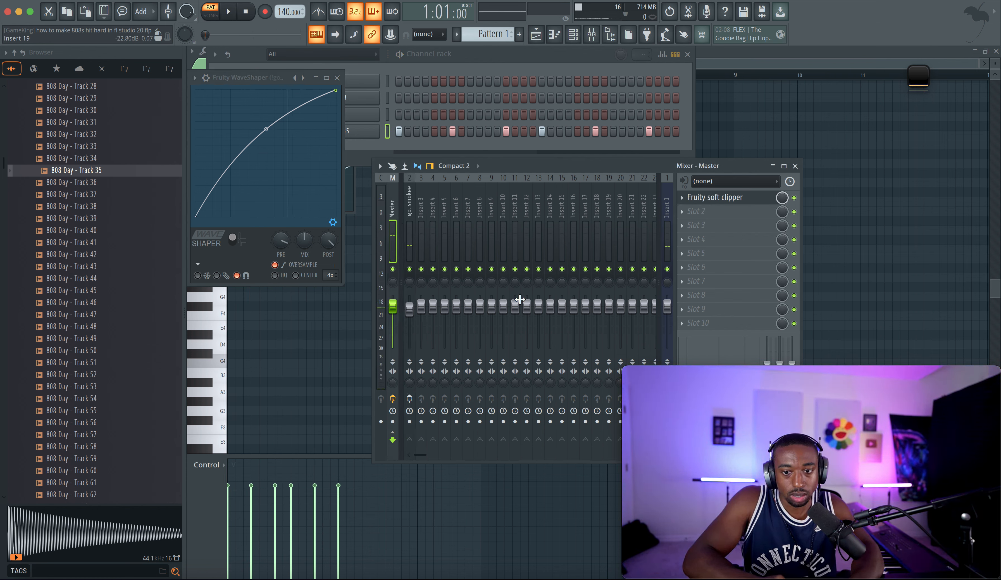
key("space")
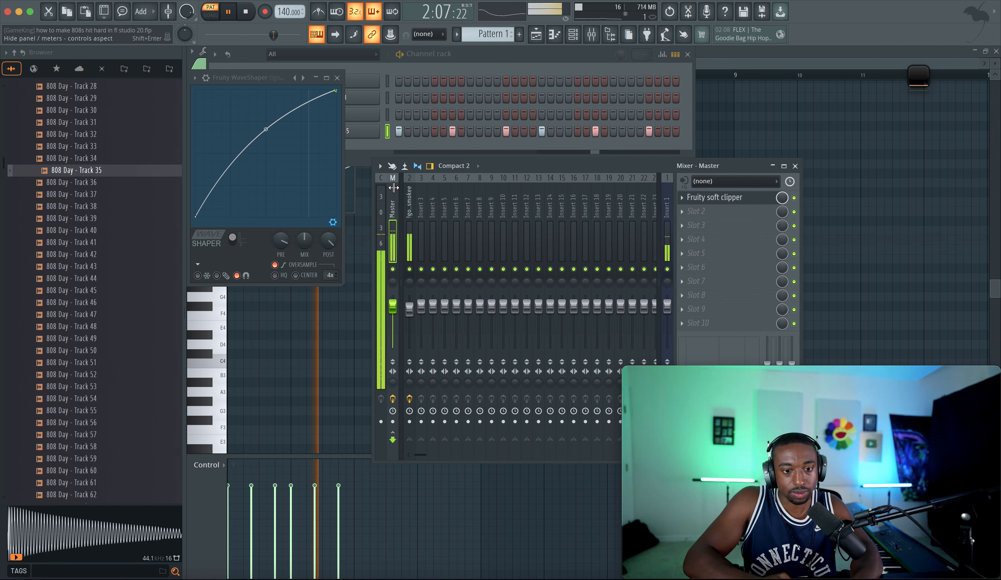
left_click(410, 398)
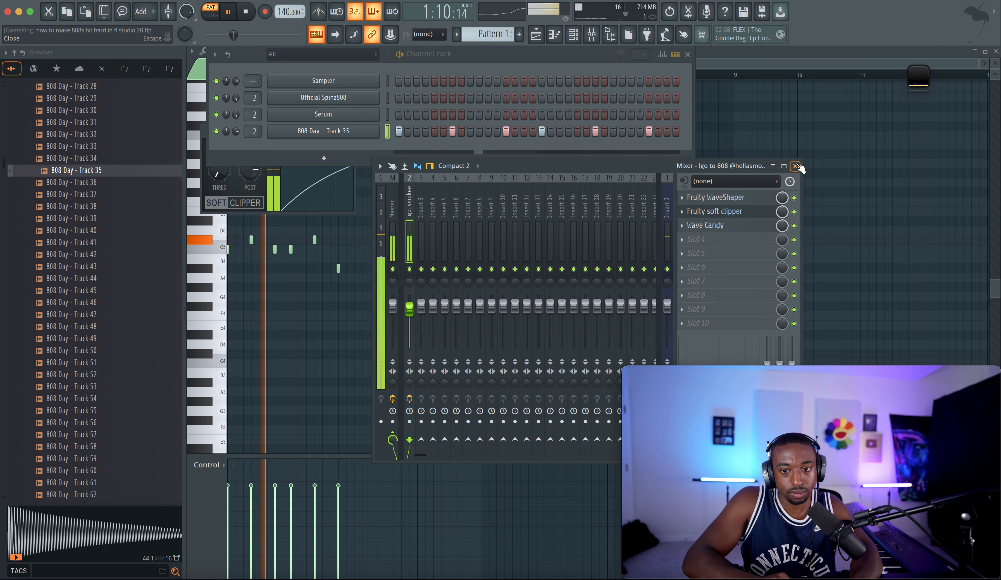
key("F9")
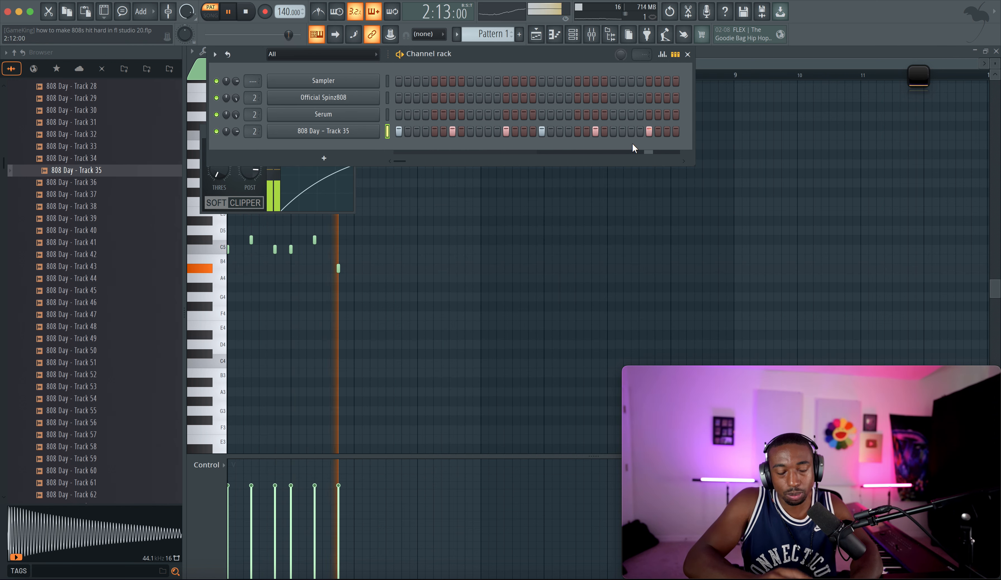
key("space")
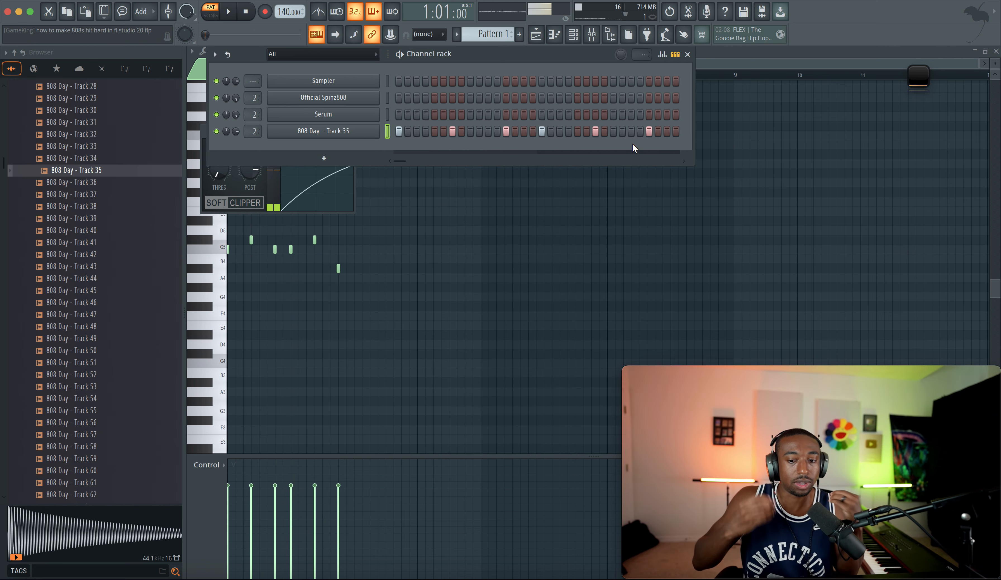
key("space")
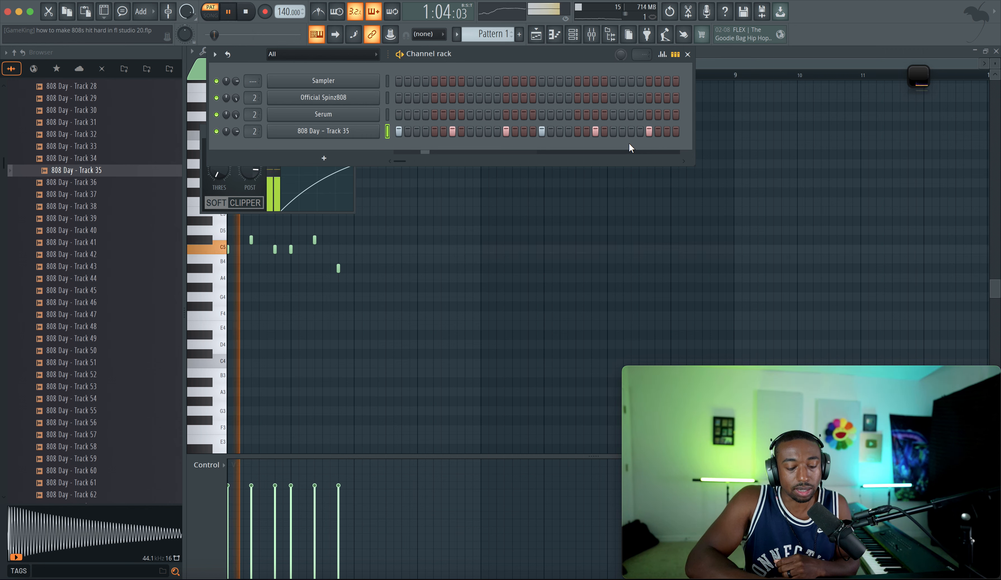
key("F9")
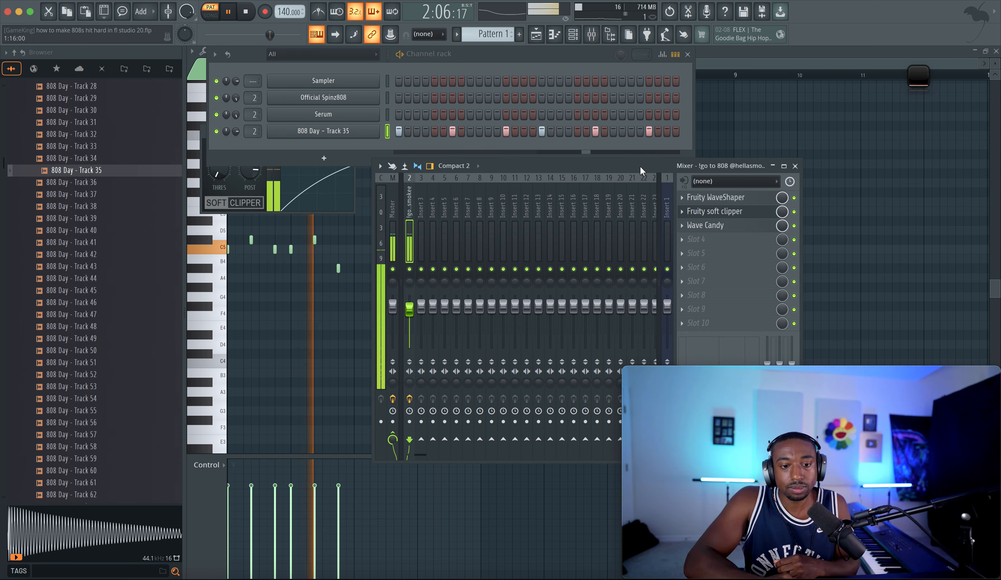
key("space")
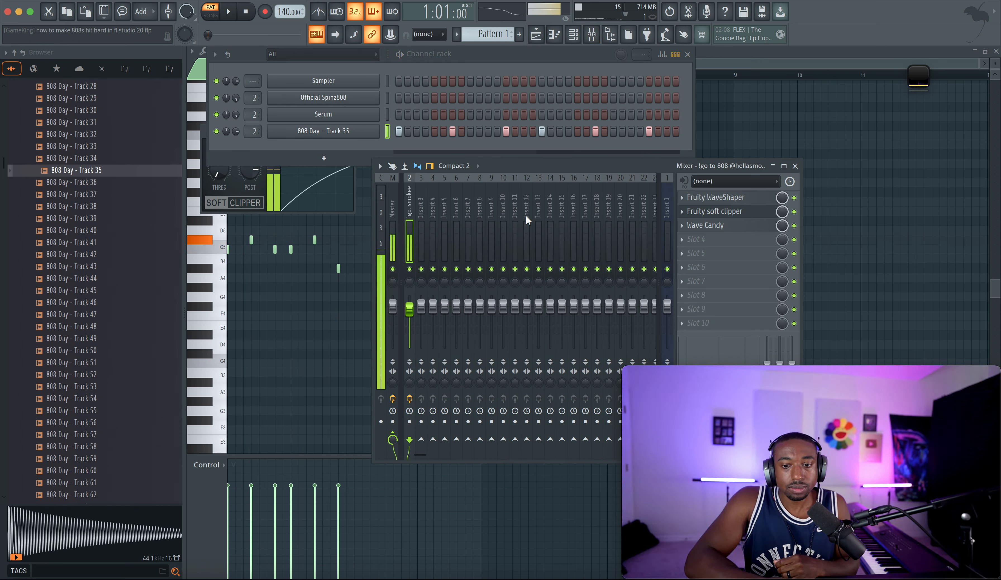
Step: Insert Fruity Fast Dist in the second slot between the WaveShaper and the soft clipper
left_click_drag(752, 232, 752, 257)
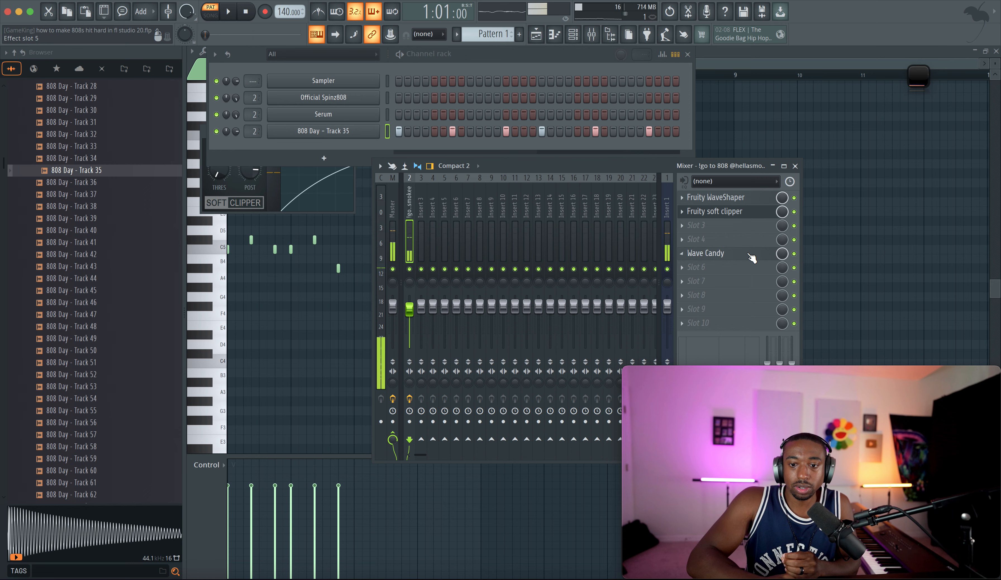
left_click_drag(741, 218, 740, 230)
left_click(735, 211)
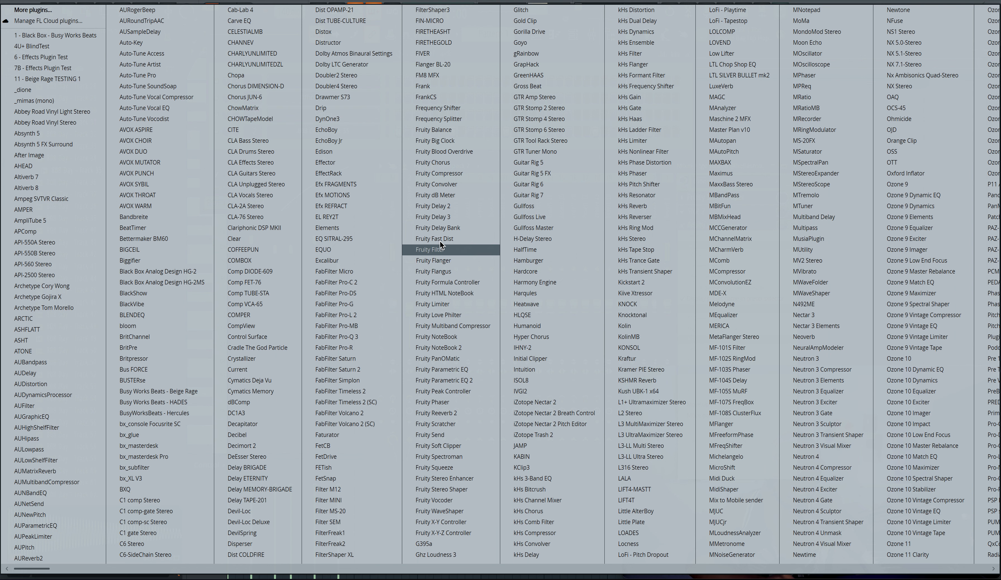
left_click(460, 239)
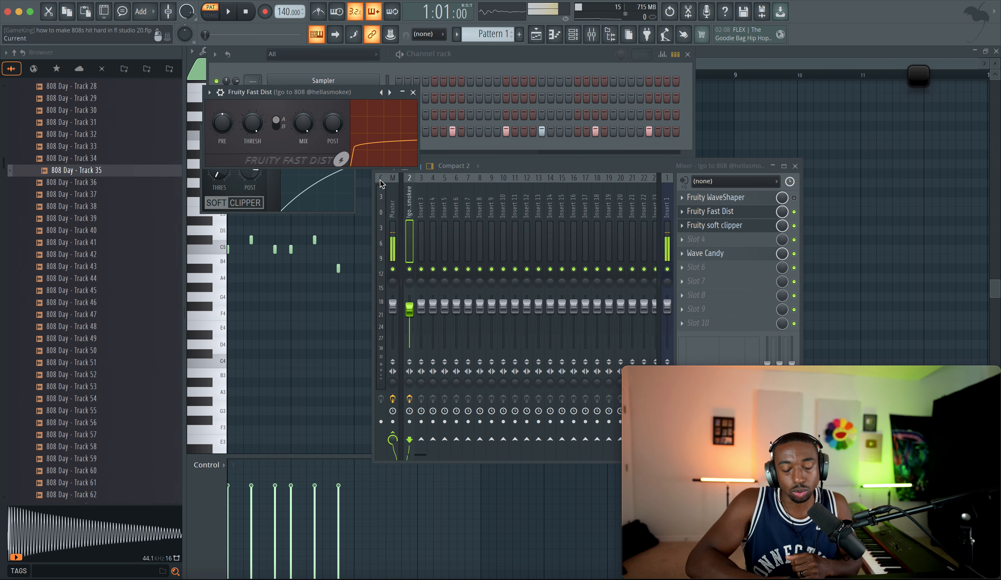
Step: Play the beat, toggling the Fast Dist slot off and on to compare the 808 sound
key("space")
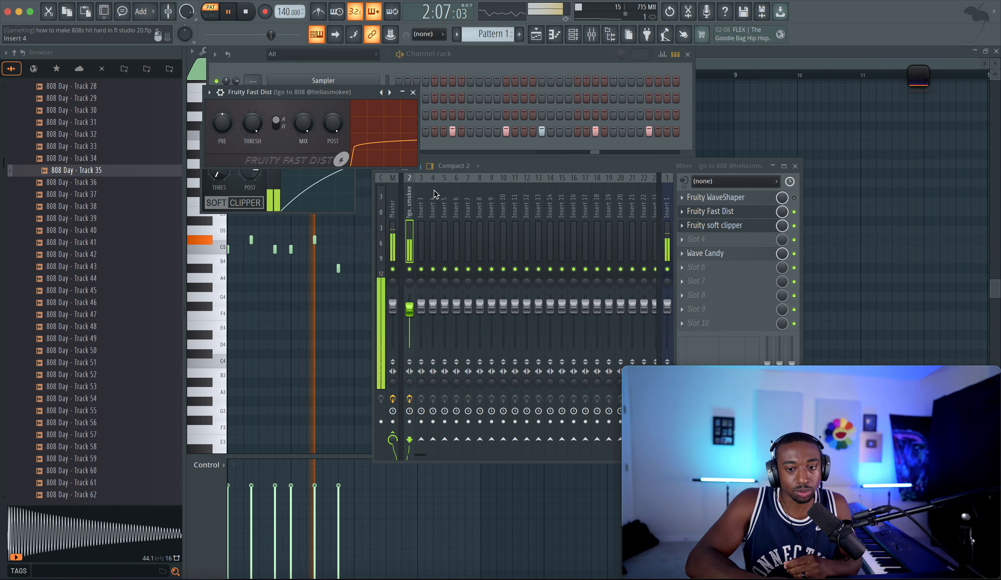
key("space")
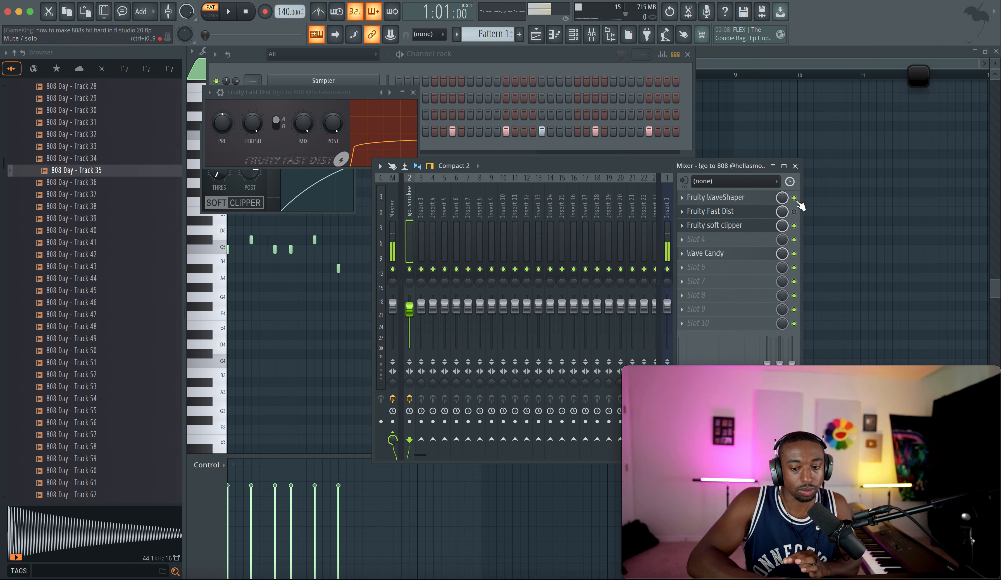
key("space")
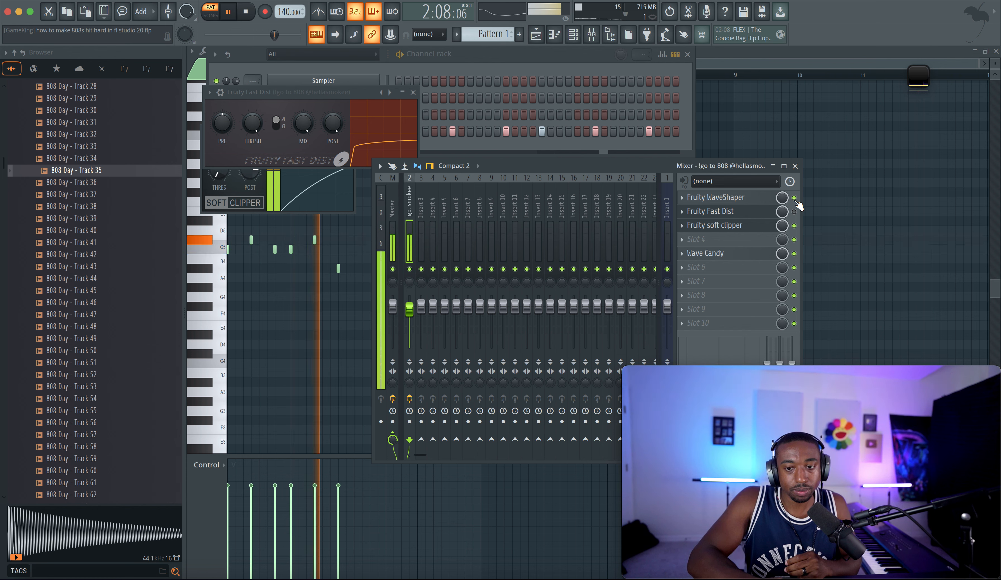
left_click(745, 214)
left_click(745, 215)
key("space")
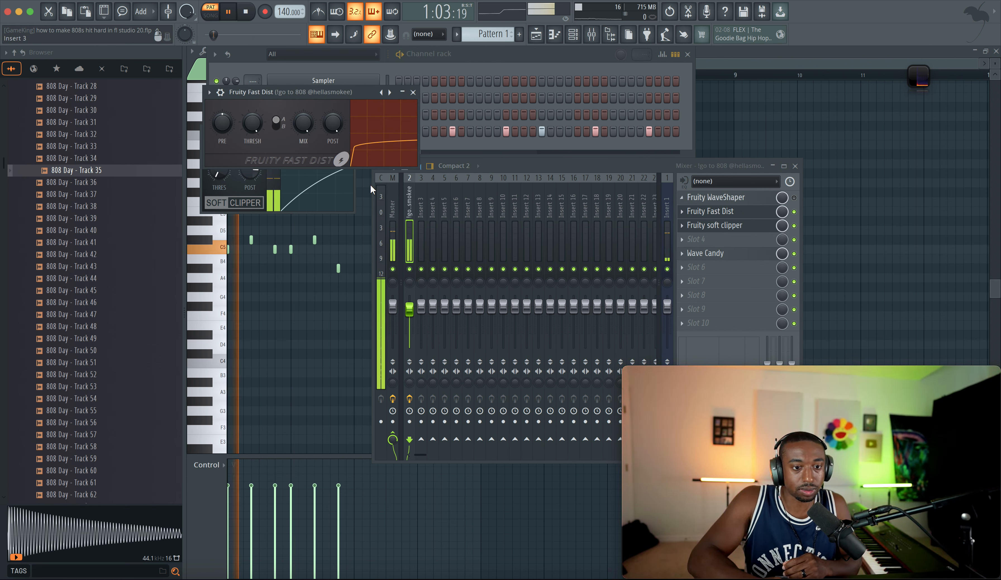
Step: Set Fast Dist's mix to 50%, raise pre, switch distortion type to B, and set threshold to 70%
left_click_drag(302, 120, 302, 132)
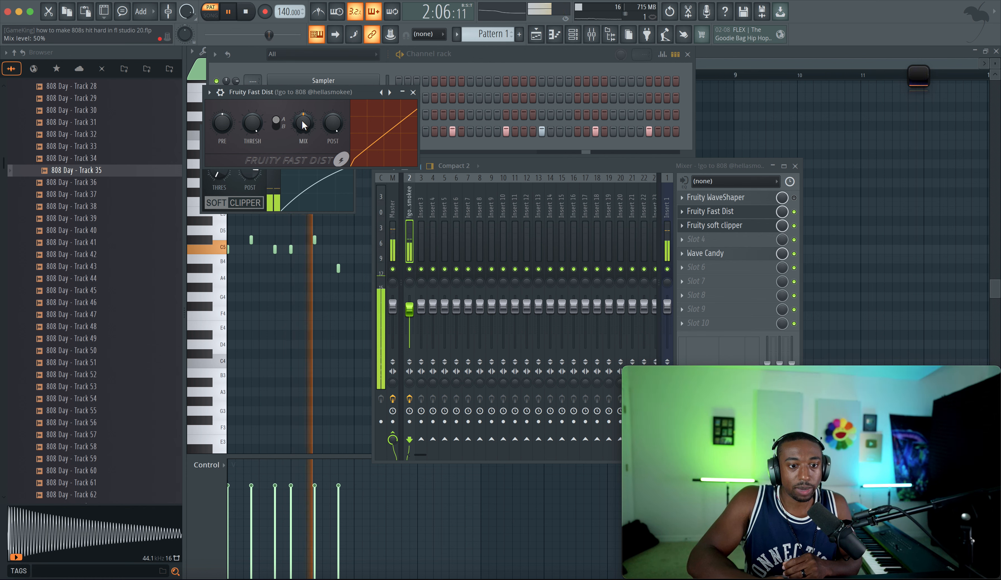
left_click_drag(226, 128, 226, 117)
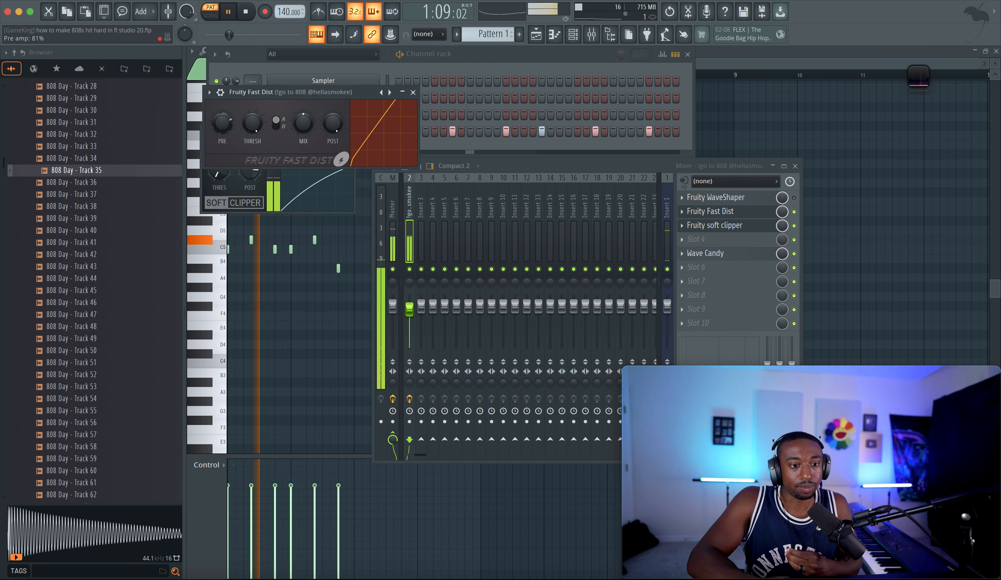
left_click(276, 122)
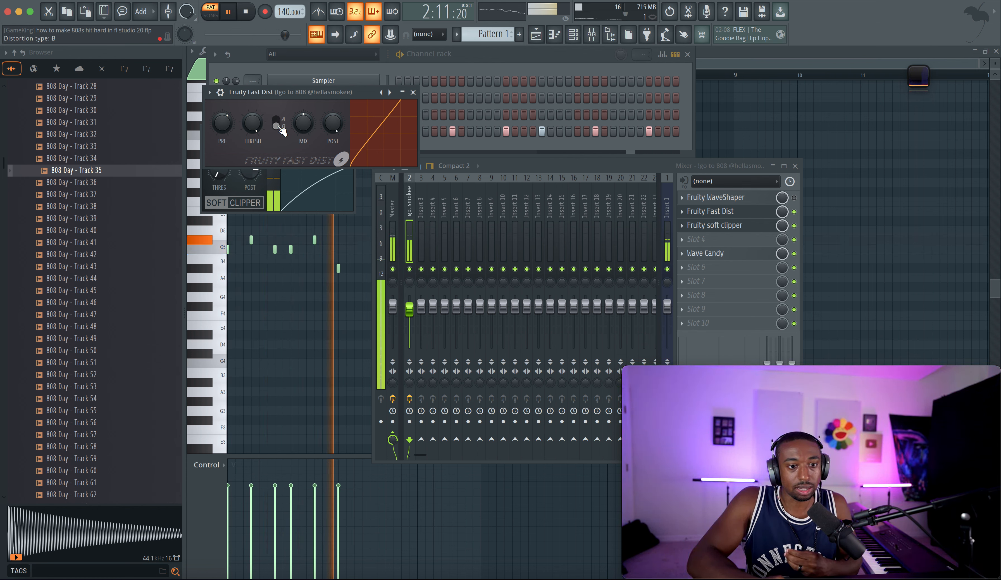
left_click_drag(226, 126, 227, 123)
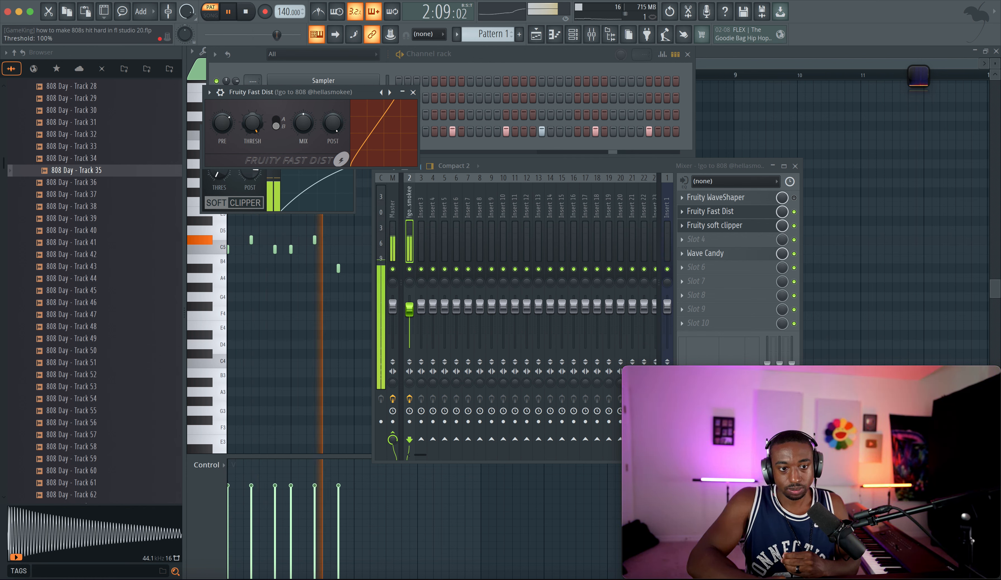
left_click_drag(260, 121, 260, 103)
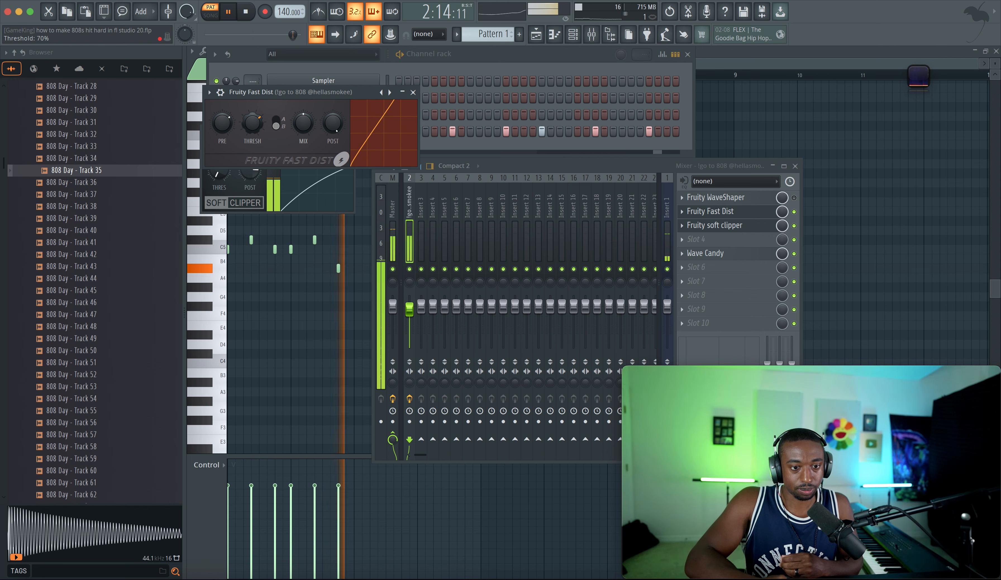
key("space")
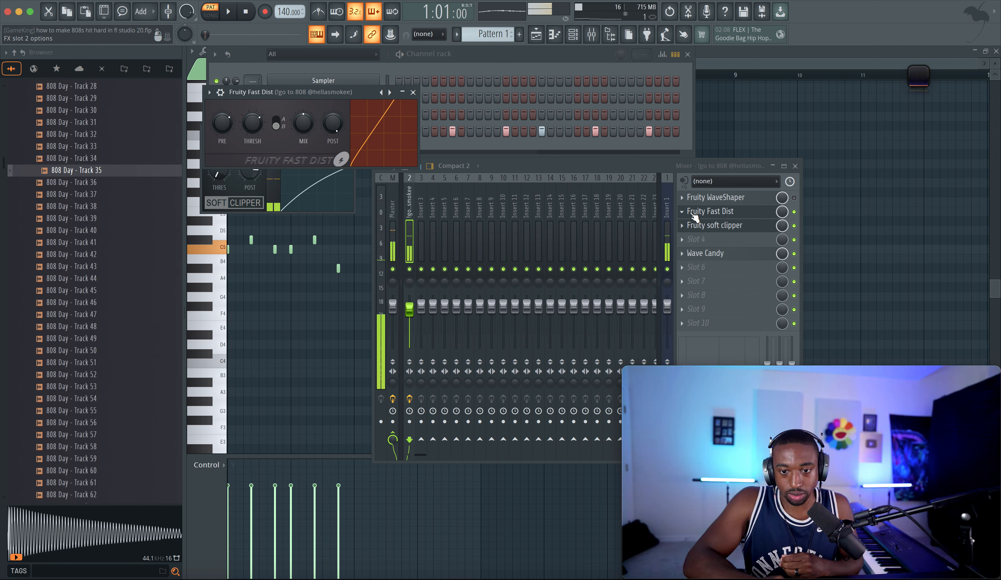
Step: Replace Fruity Fast Dist in the second insert slot with Gold Clip
left_click(678, 216)
mouse_move(689, 224)
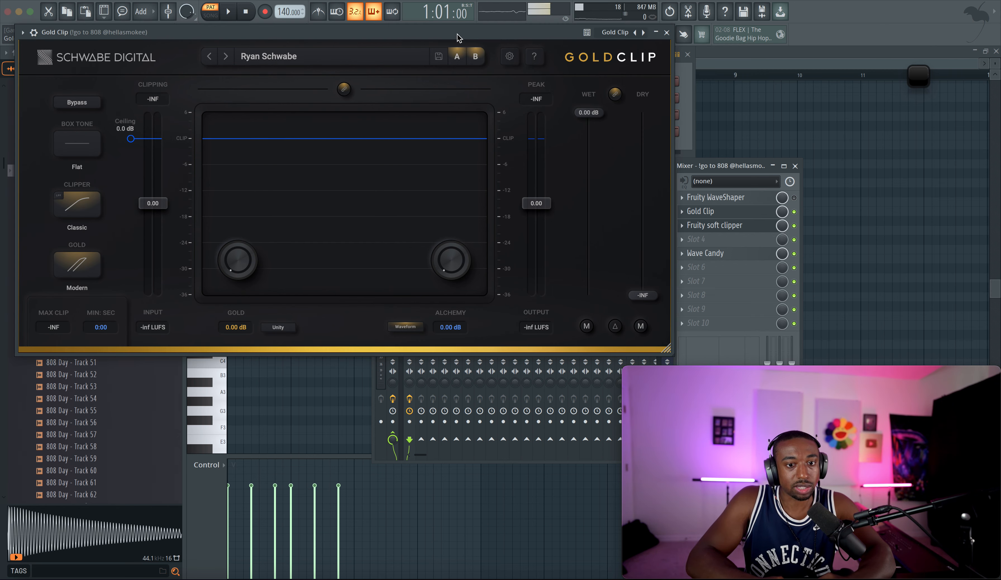
left_click_drag(457, 35, 522, 61)
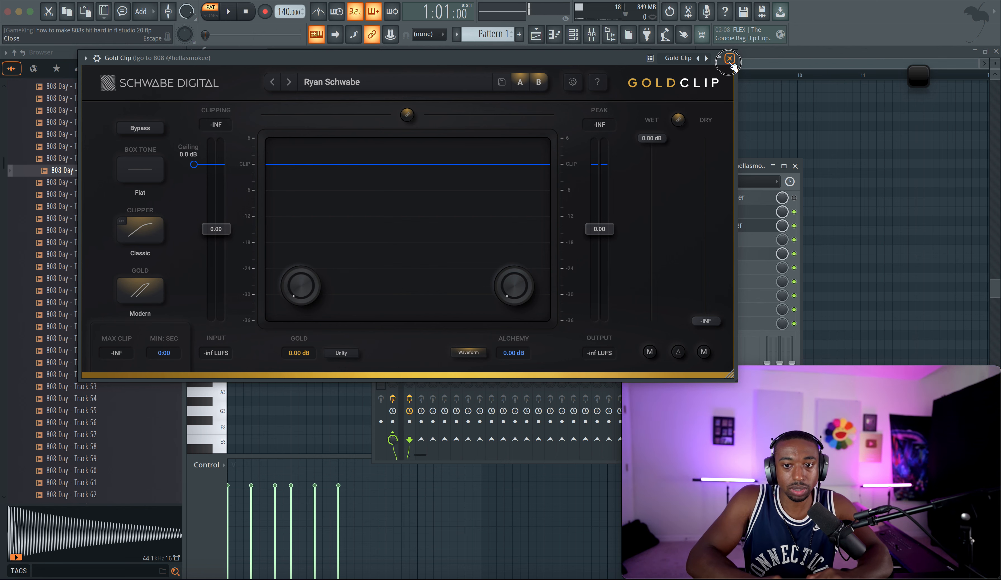
key("Escape")
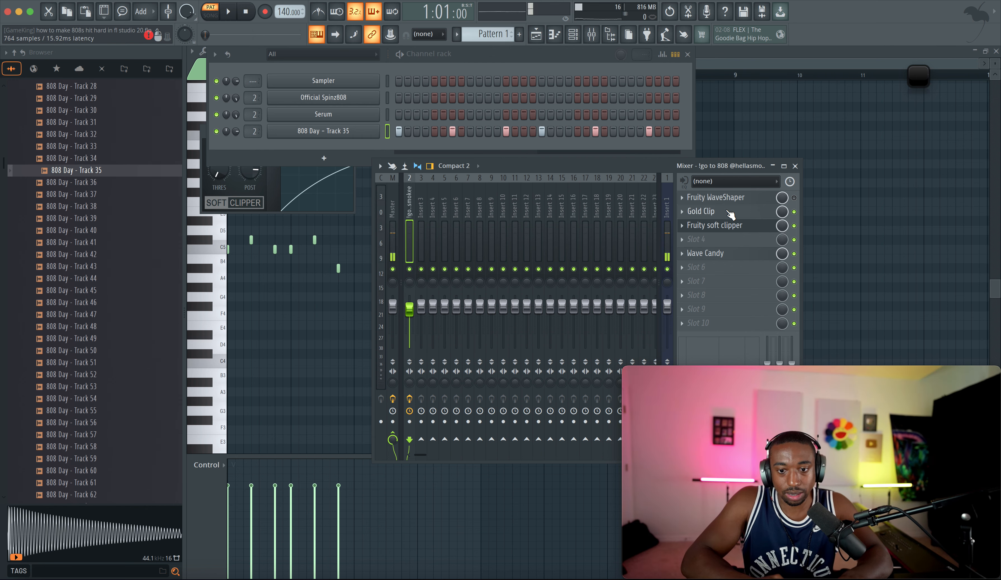
Step: Set Gold Clip's gold to 2.50 dB, alchemy to 1.00 dB, and raise its input gain to about 2.63 dB
key("space")
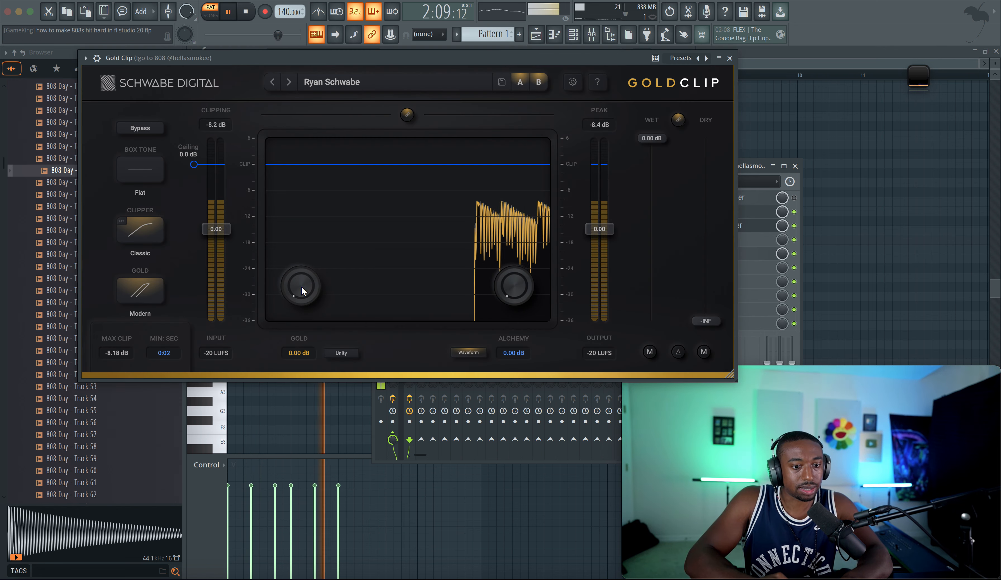
left_click_drag(301, 287, 304, 225)
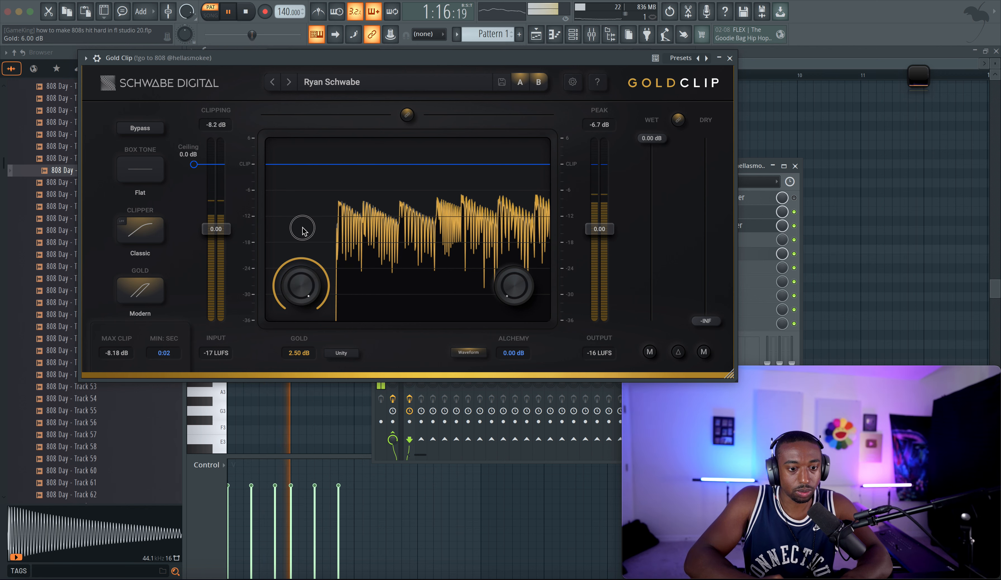
left_click_drag(489, 281, 501, 169)
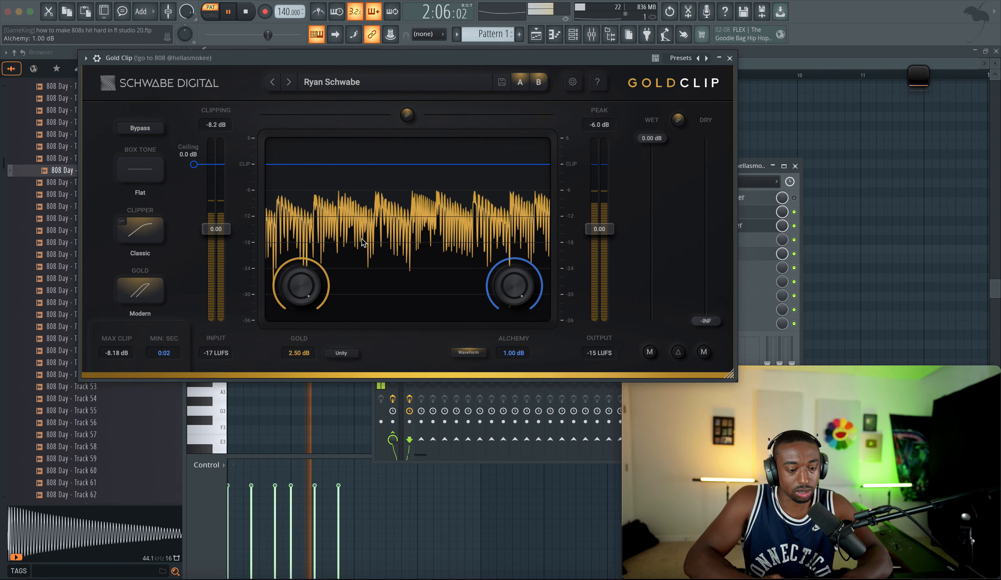
left_click_drag(217, 229, 221, 181)
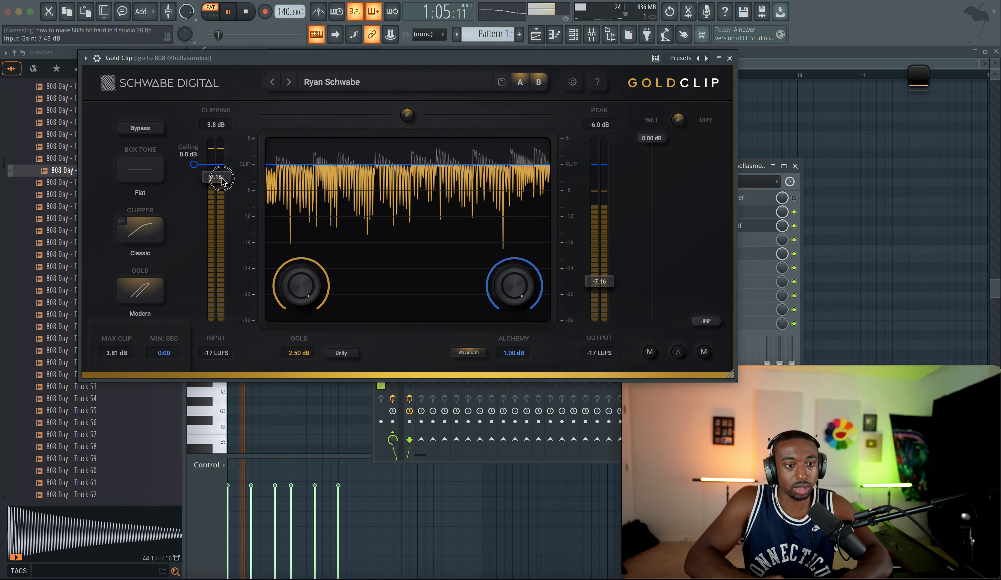
key("space")
left_click(730, 57)
Step: Reopen Gold Clip and raise its input gain to about 4.89 dB while the beat plays
left_click_drag(236, 132, 236, 120)
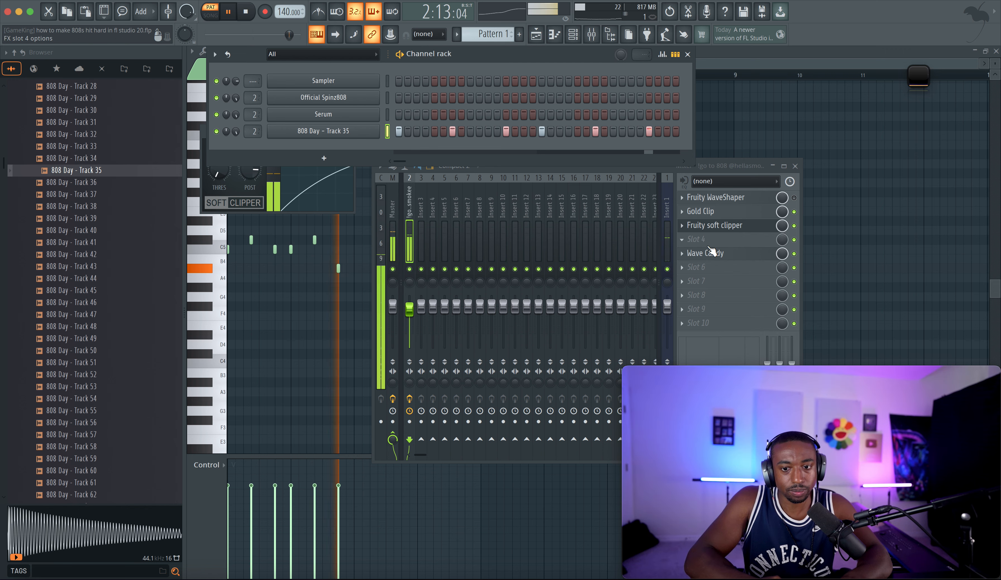
left_click(727, 213)
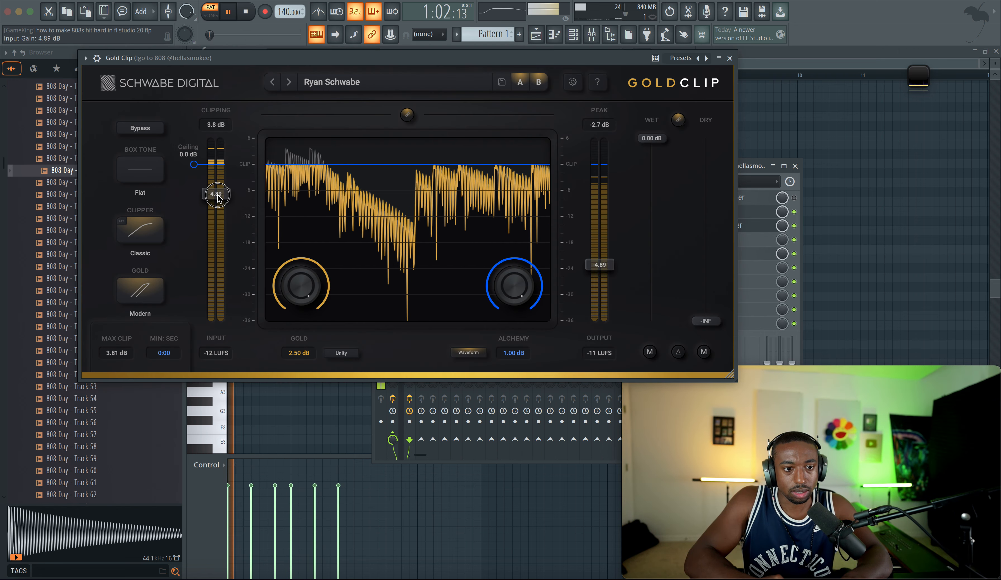
mouse_move(218, 209)
left_mouse_down()
mouse_move(216, 179)
mouse_move(217, 191)
left_mouse_up()
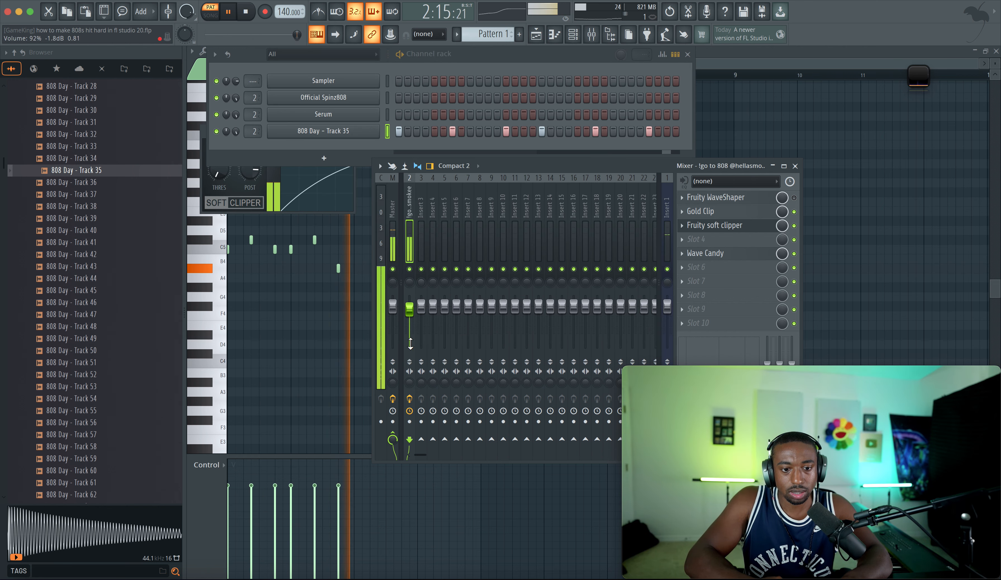
key("space")
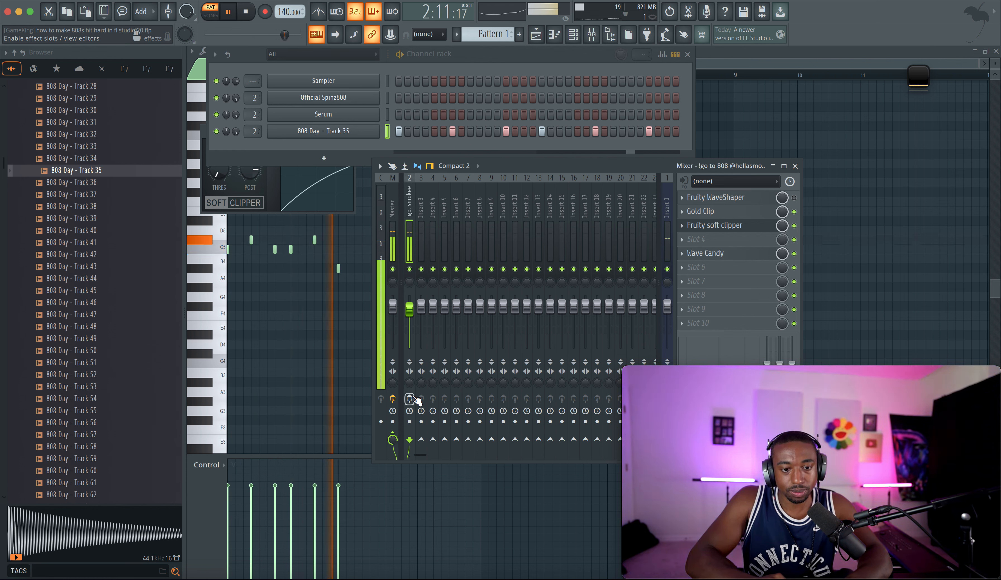
Step: Toggle off the soft clipper and lower Gold Clip's gold to 0.88 dB and input gain to about 3.51 dB
left_click(793, 226)
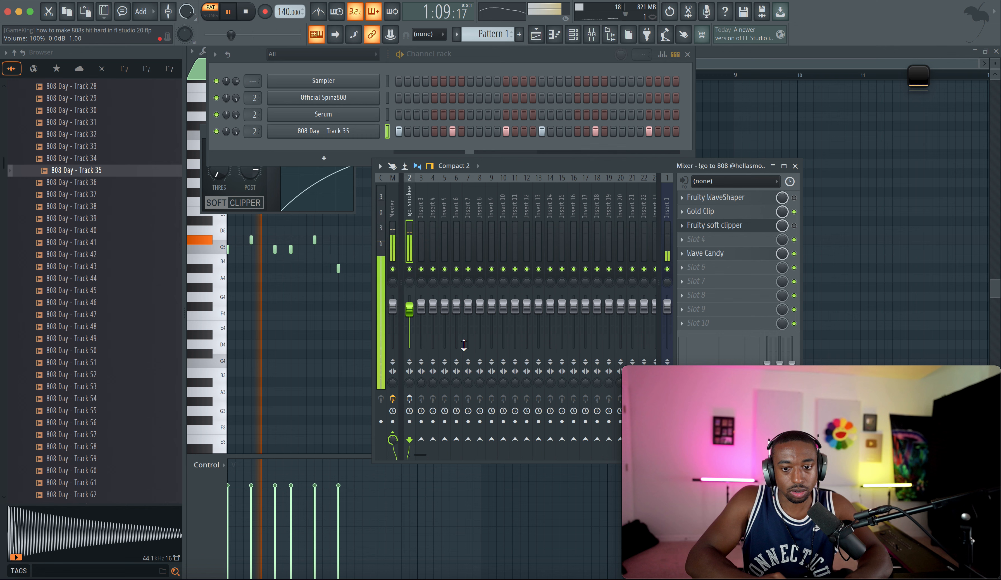
left_click(410, 398)
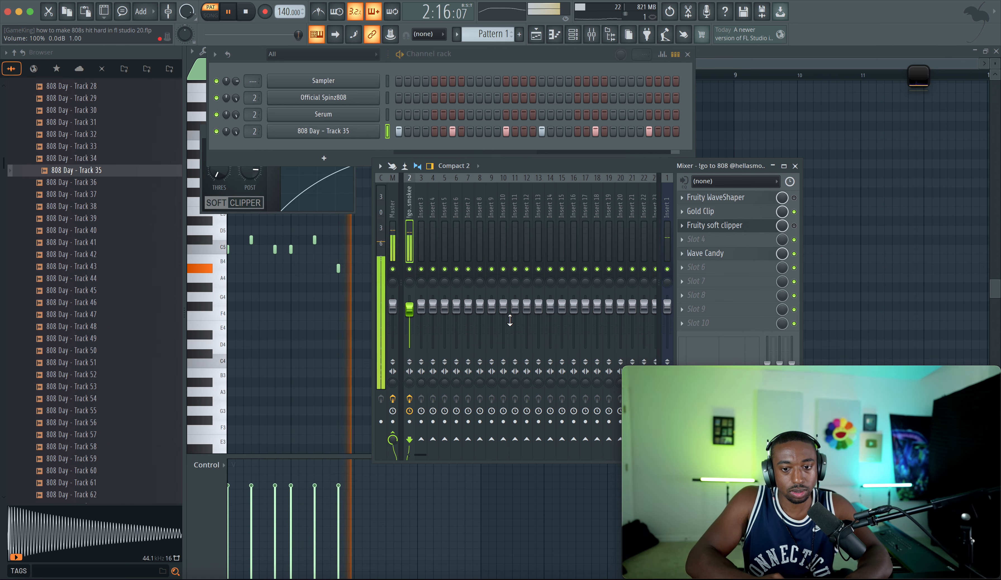
left_click(731, 215)
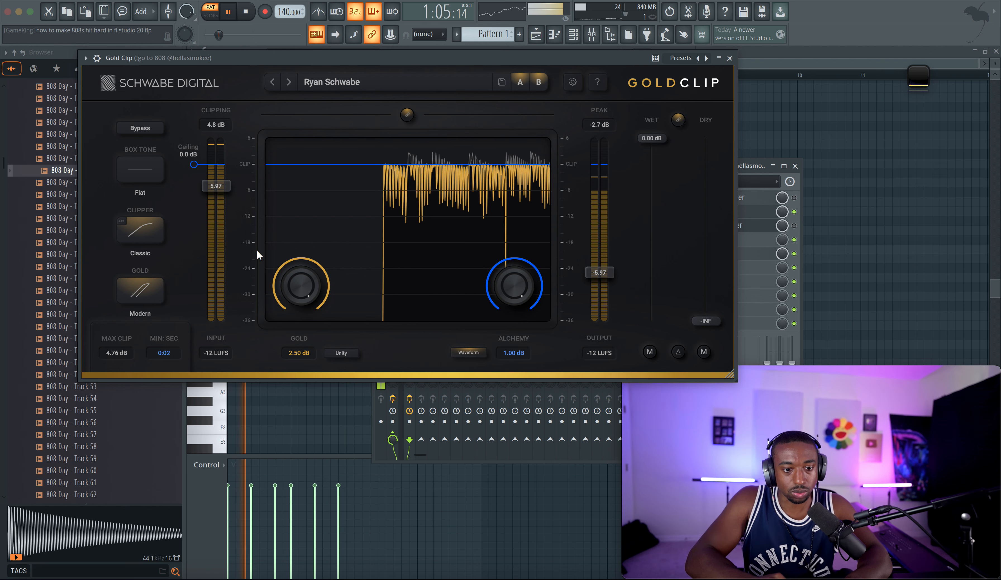
left_click_drag(303, 280, 303, 307)
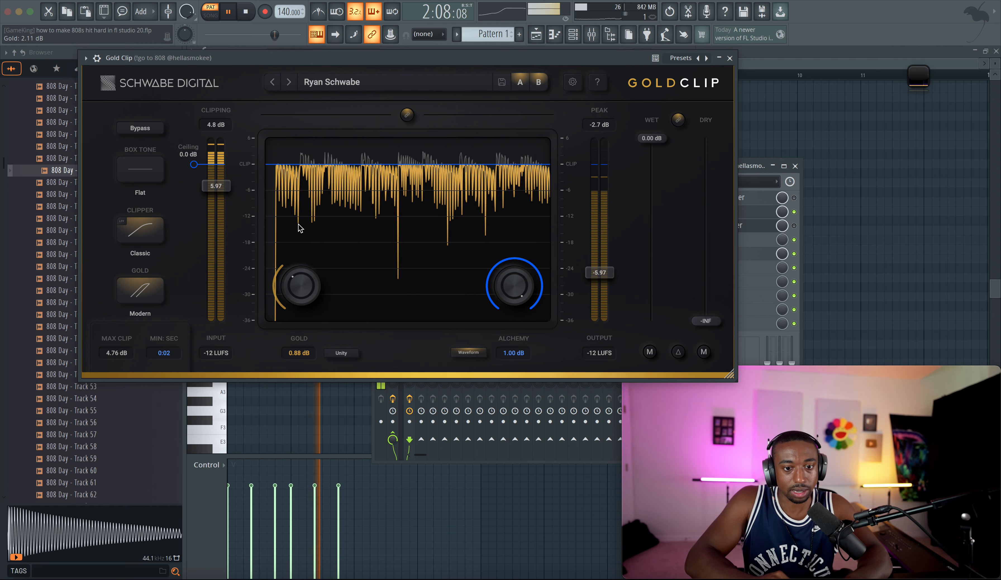
left_click_drag(216, 187, 217, 204)
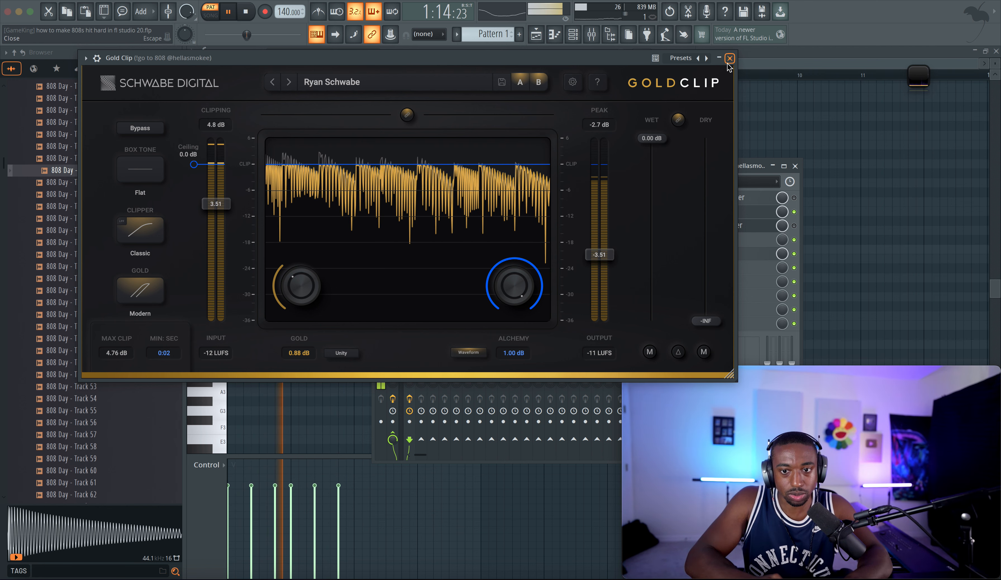
key("Escape")
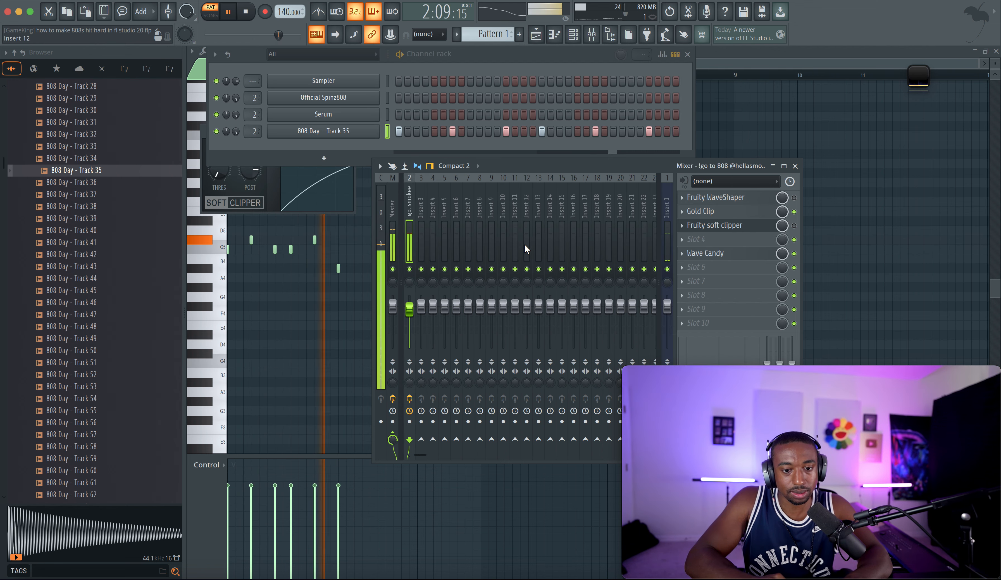
left_click(409, 399)
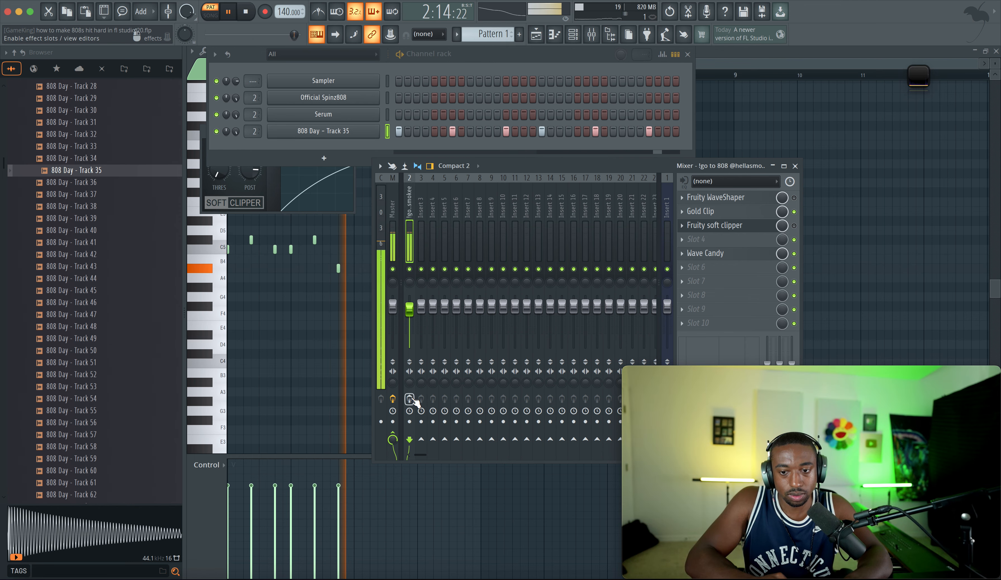
Step: Insert FabFilter Pro-Q 3 in the third slot, between Gold Clip and the soft clipper
right_click(734, 226)
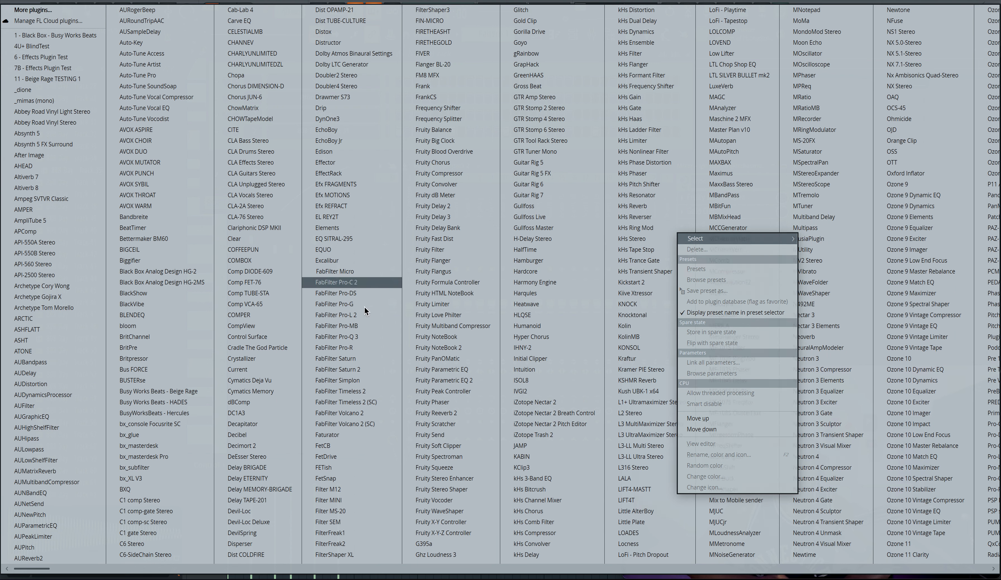
left_click(364, 337)
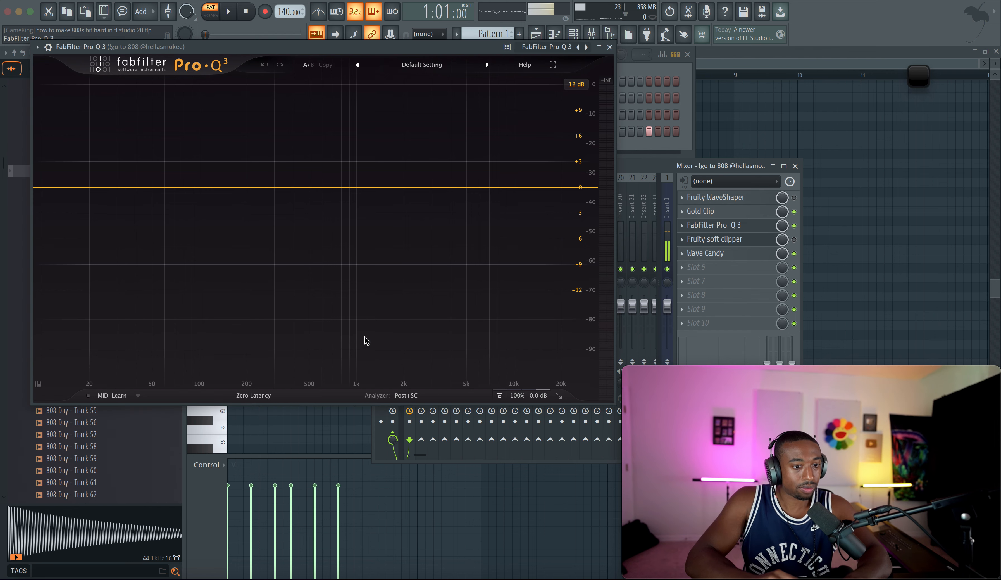
Step: Add a bell band around 60 Hz in Pro-Q 3 and boost its gain above +3.55 dB while the beat plays
left_click(161, 187)
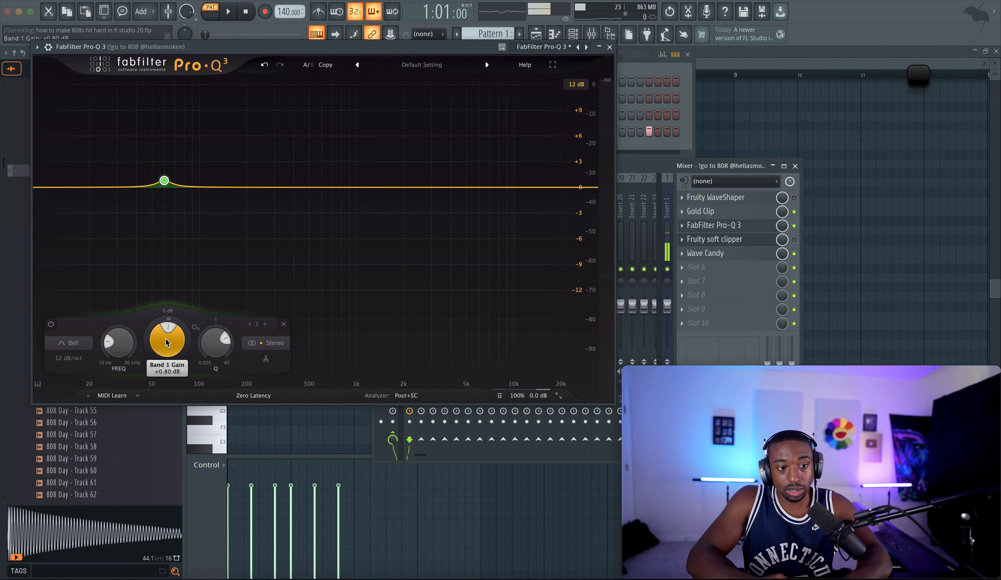
key("space")
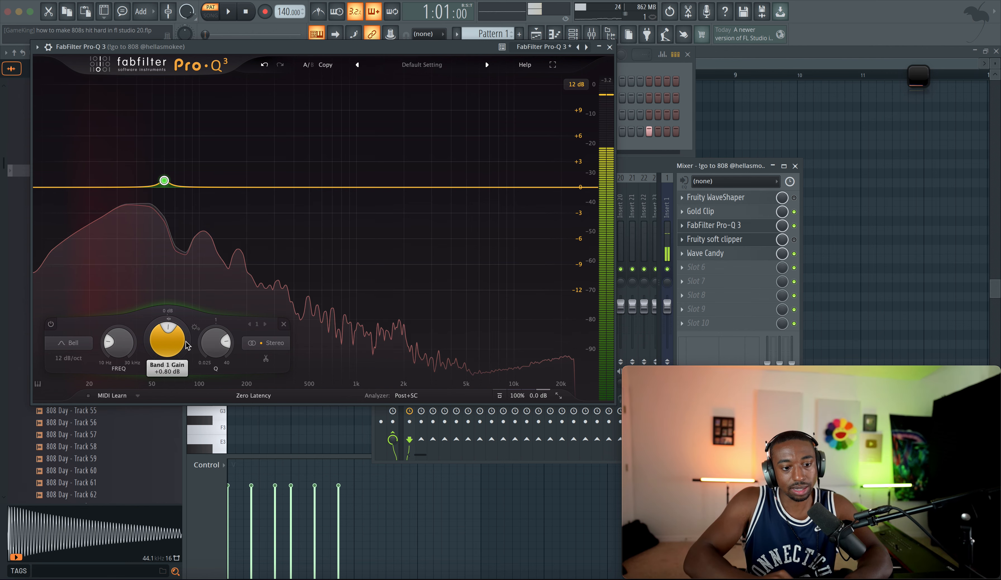
key("space")
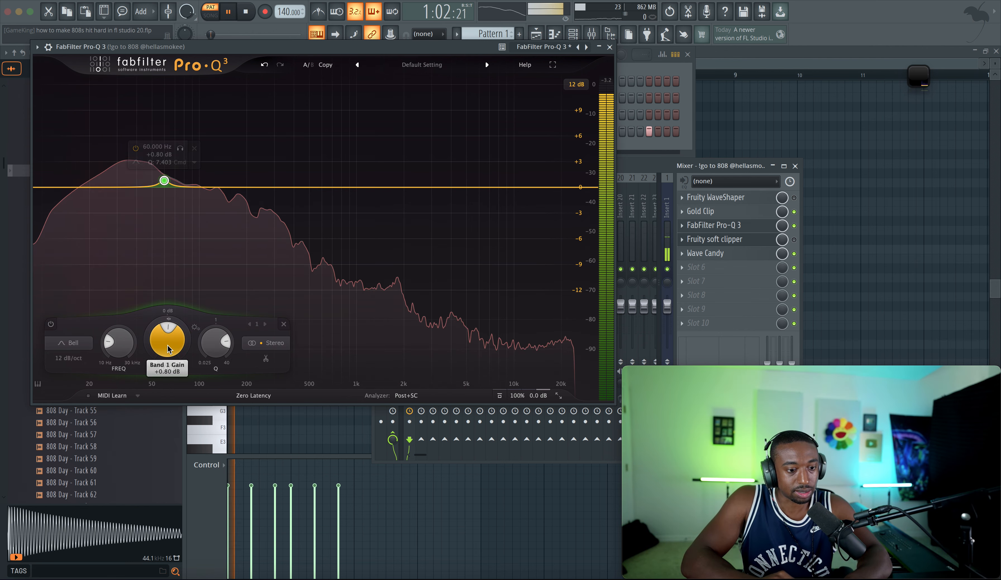
scroll(168, 350, "up", 5)
scroll(170, 349, "up", 1)
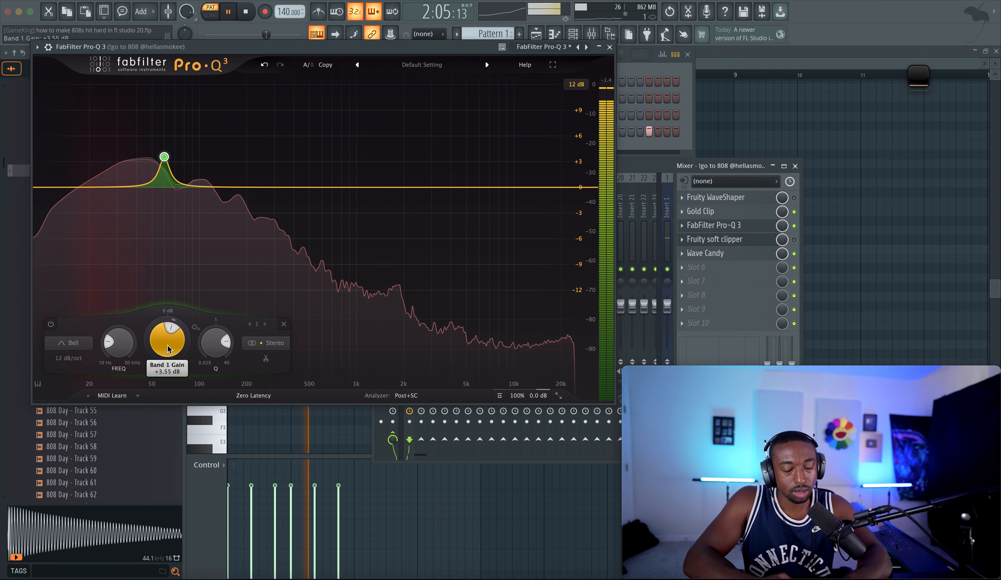
scroll(168, 349, "up", 1)
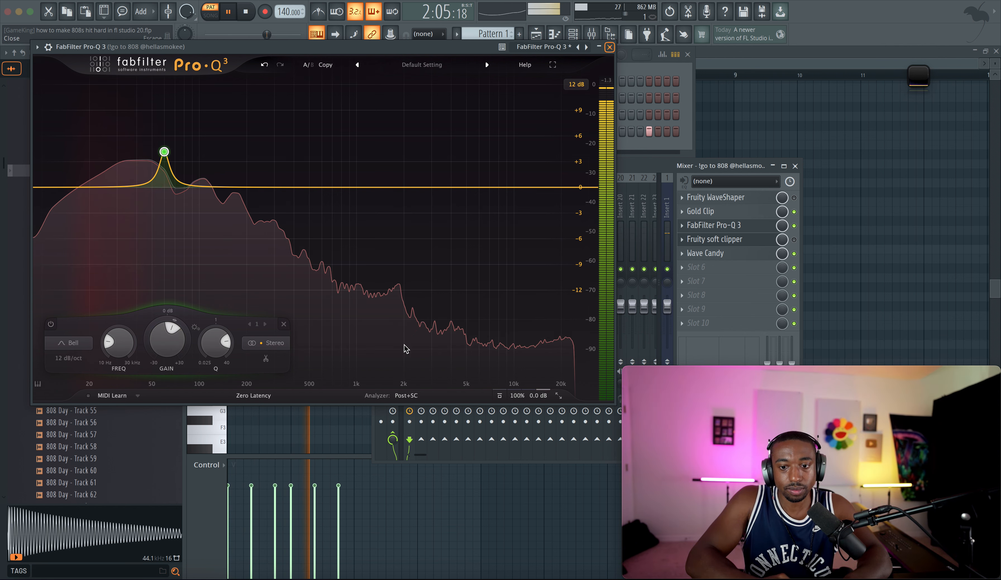
Step: Compare the 808 channel with its effect chain bypassed and enabled while the beat plays
key("Escape")
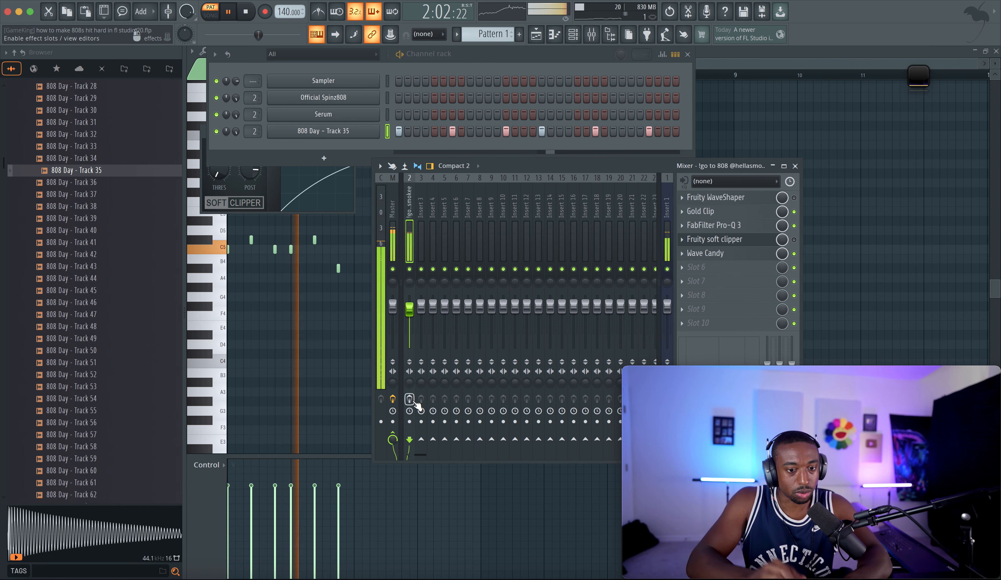
left_click(409, 398)
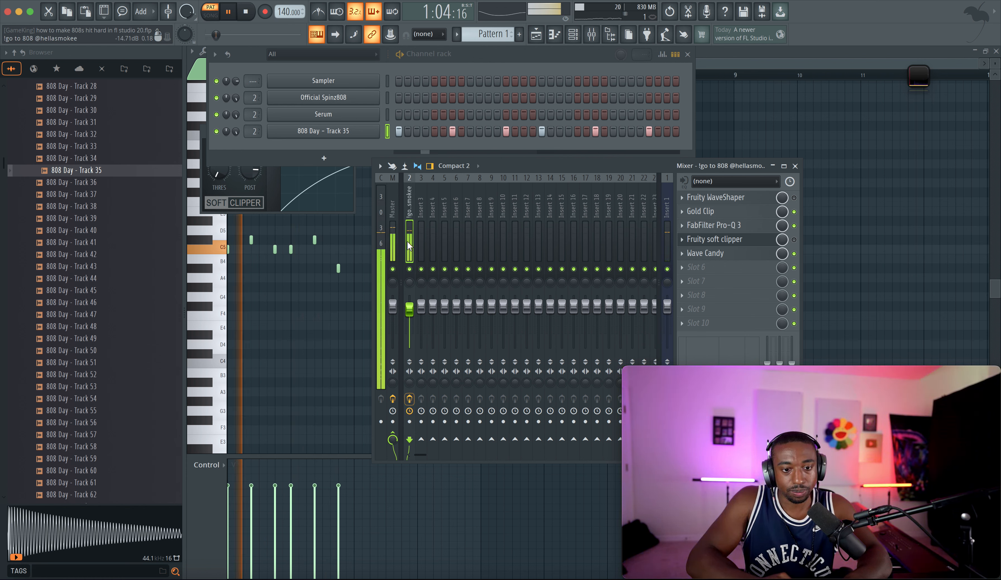
left_click(392, 239)
key("space")
key("space")
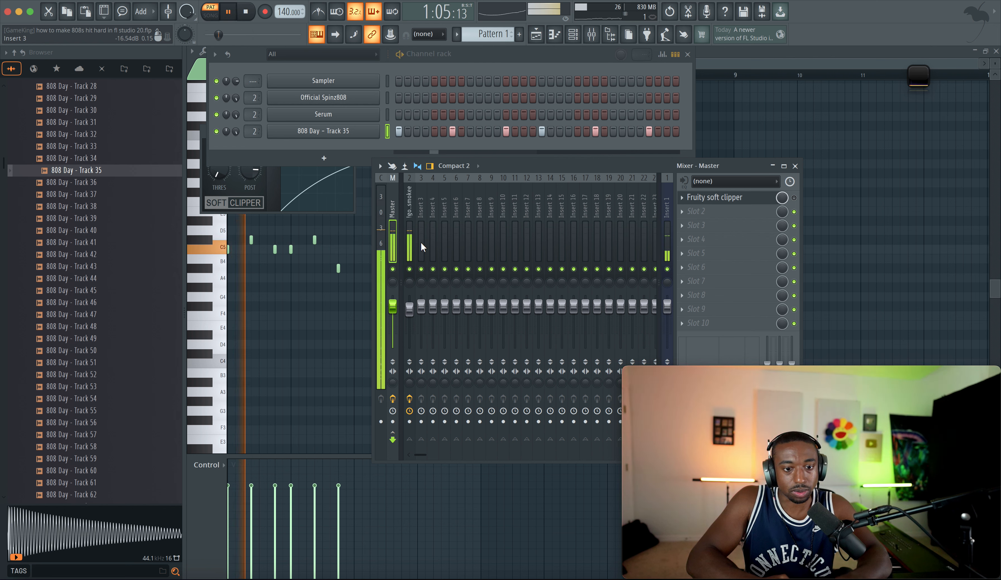
left_click(409, 398)
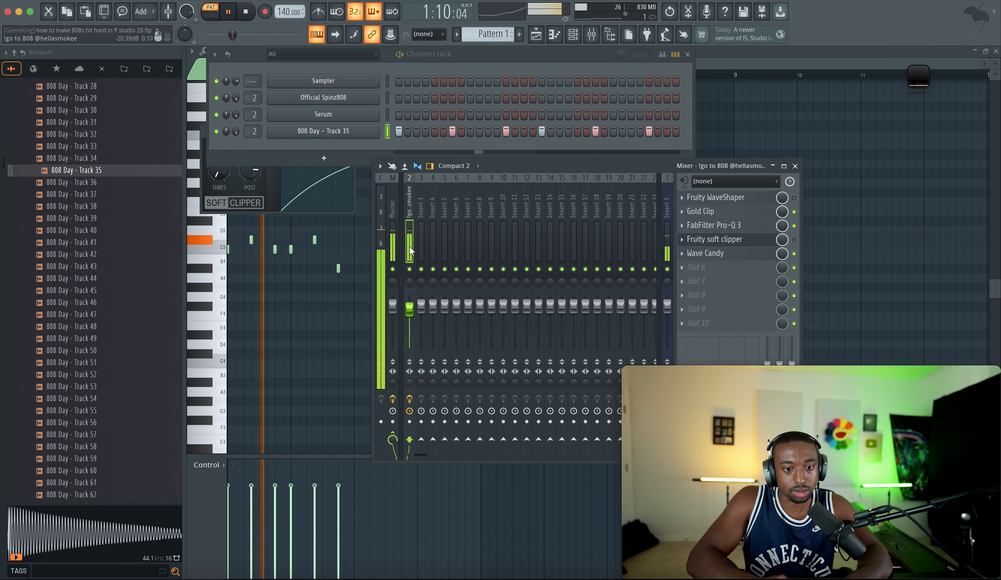
left_click(410, 398)
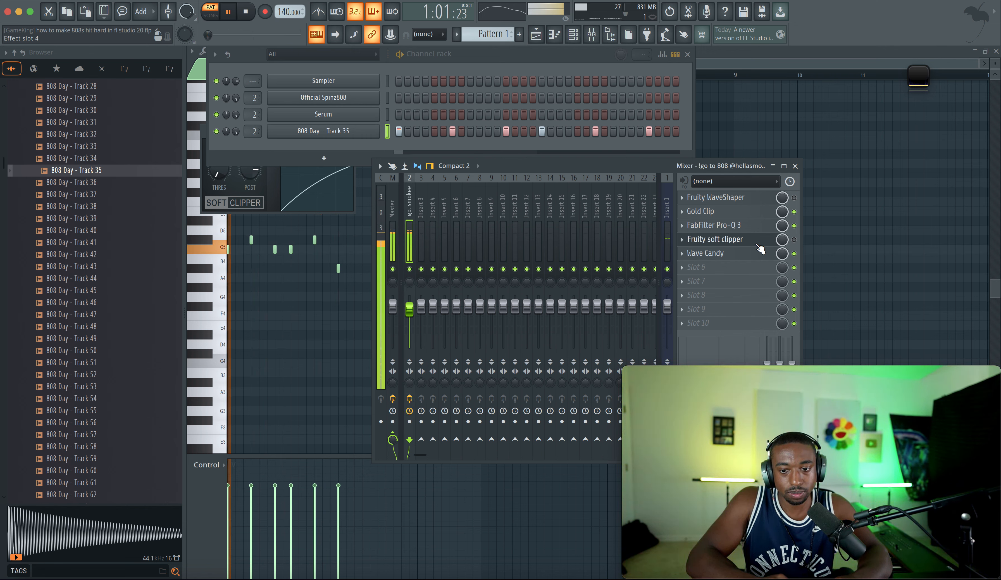
Step: Open the Wave Candy spectrum analyzer on the 808 channel and move its settings panel aside
left_click(743, 257)
double_click(920, 82)
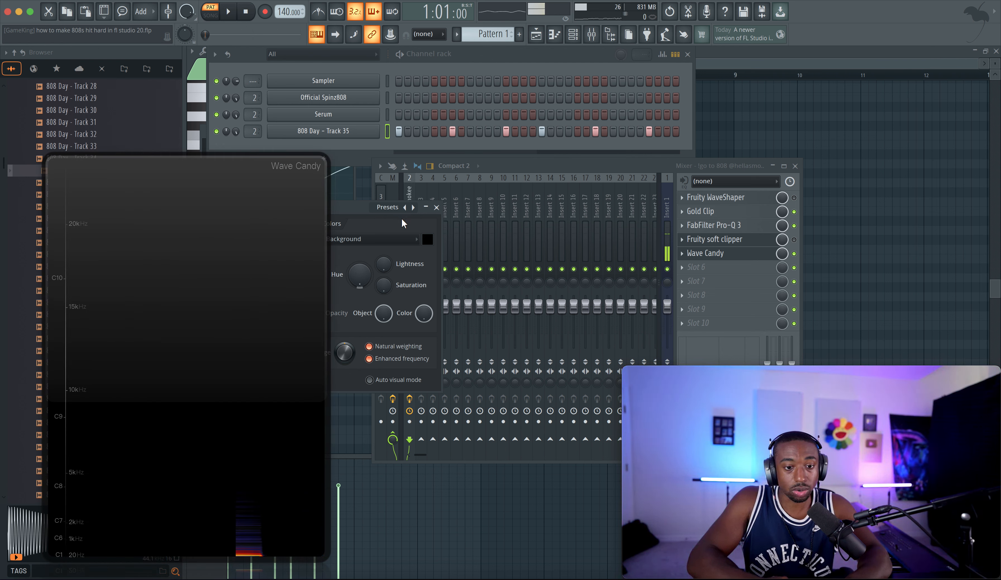
left_click_drag(361, 214, 859, 190)
left_click(432, 386)
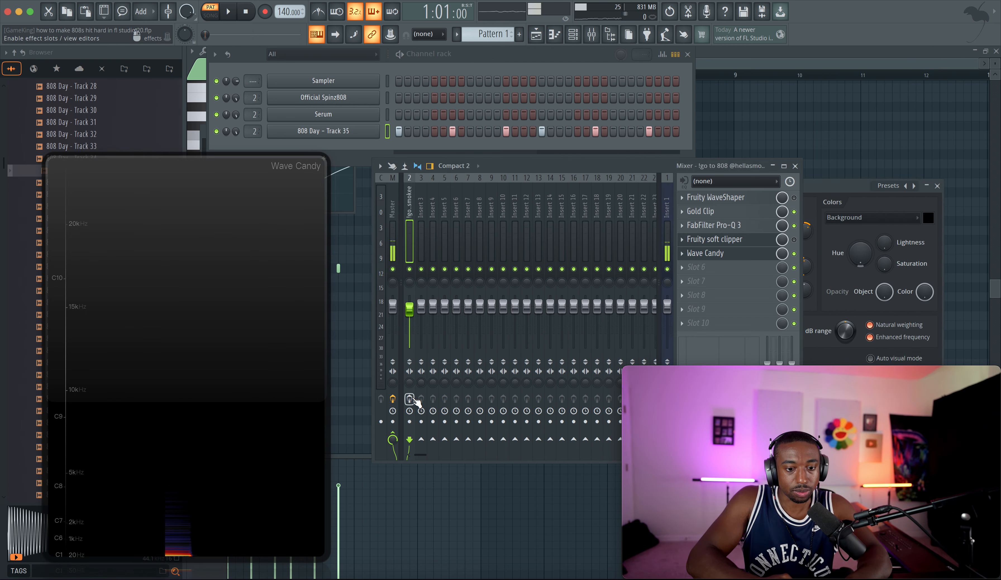
key("space")
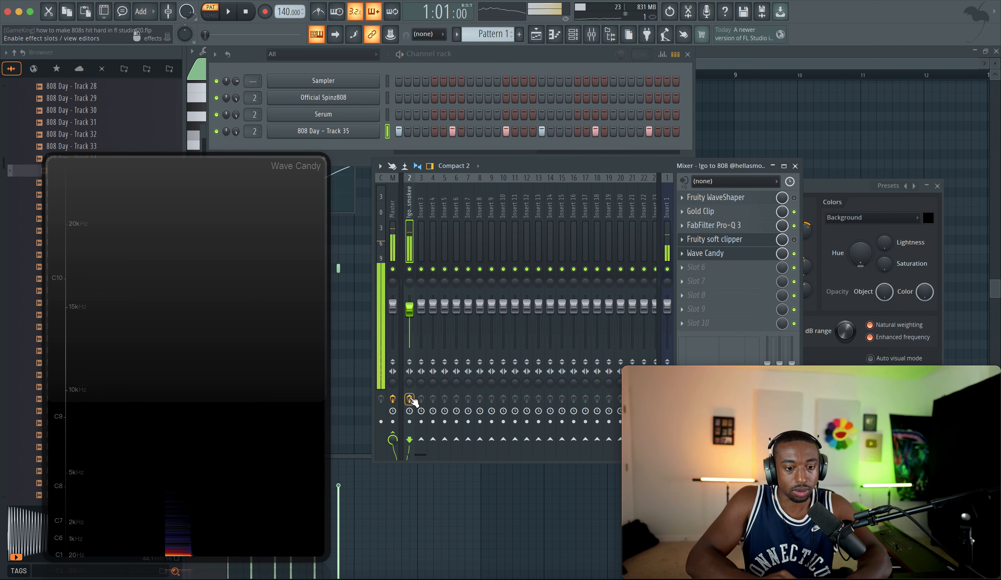
Step: Toggle Pro-Q 3 and Gold Clip on and off to compare the 808 while the beat plays
left_click(795, 225)
left_click(795, 213)
key("space")
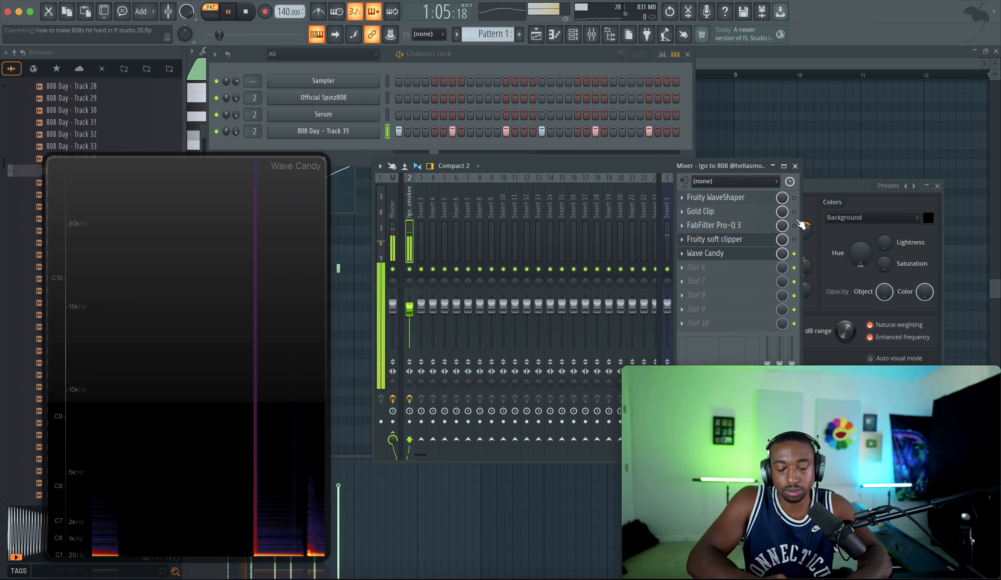
left_click(668, 270)
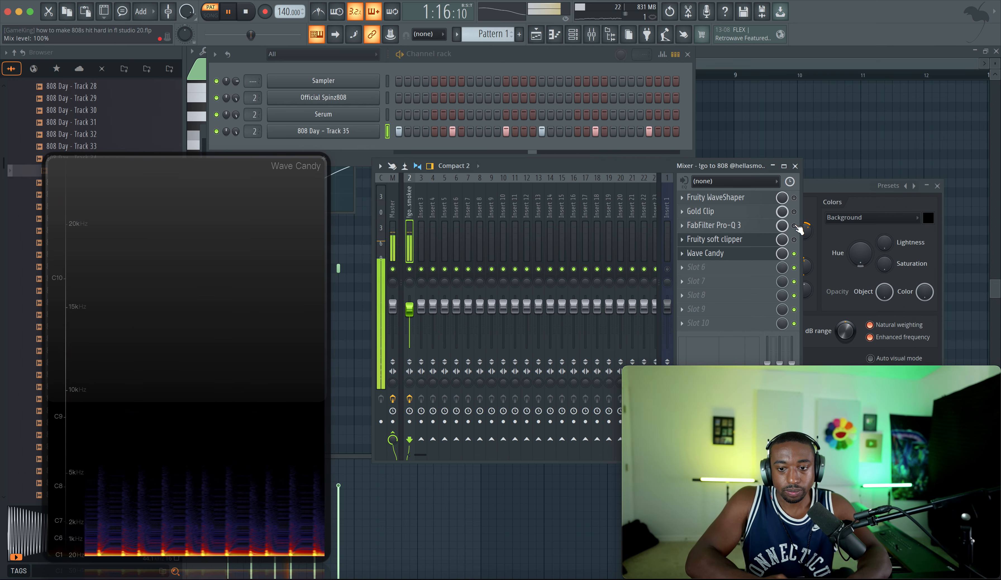
left_click(668, 271)
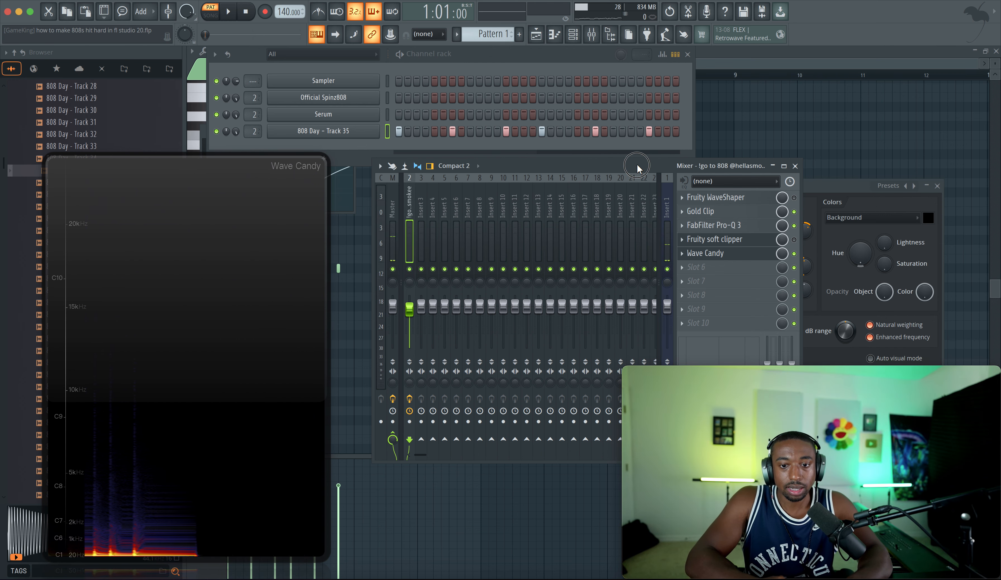
Step: Close Wave Candy and reorder the 808's effect chain, moving Gold Clip and Pro-Q 3 below an empty fourth slot
left_click_drag(637, 167, 607, 167)
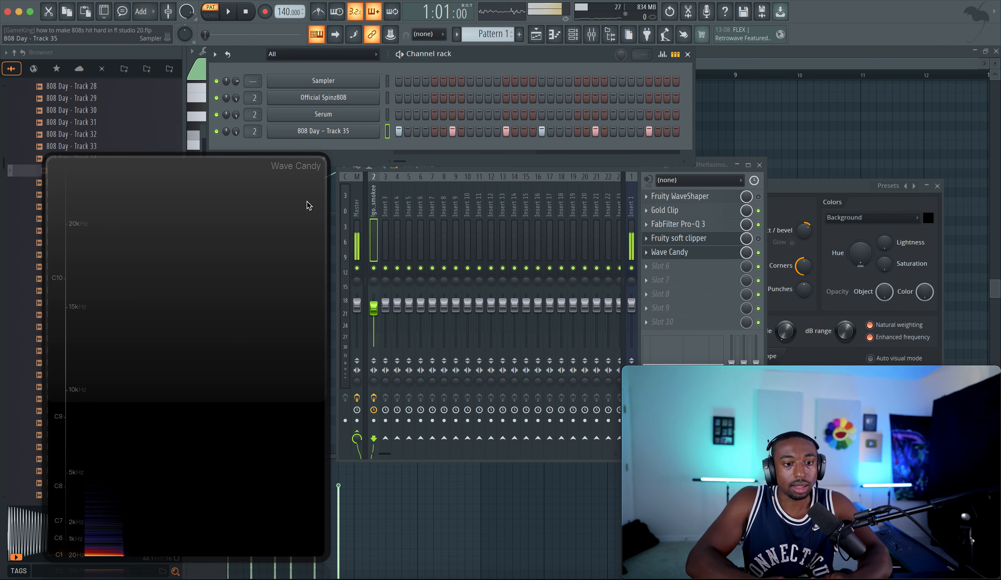
double_click(289, 218)
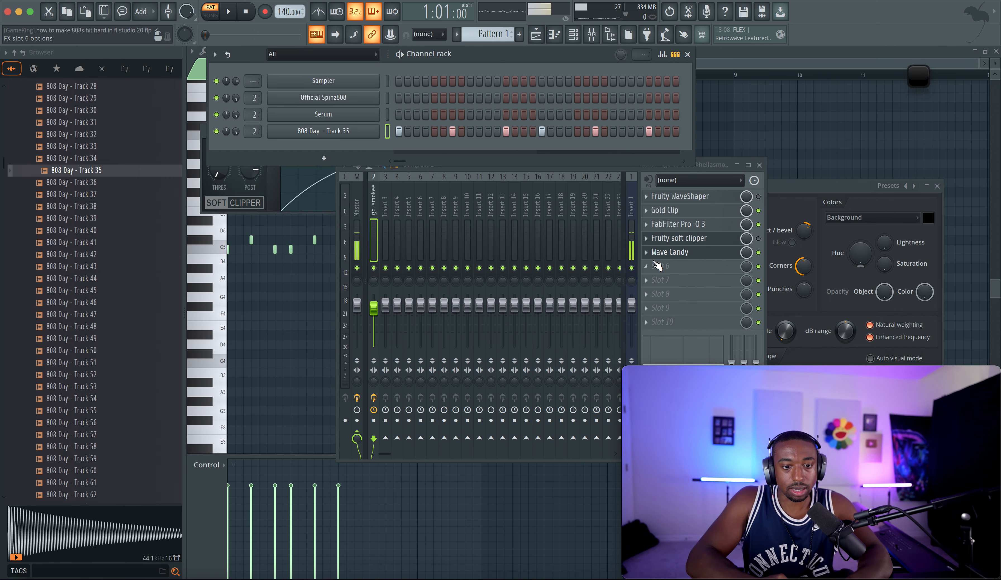
key("space")
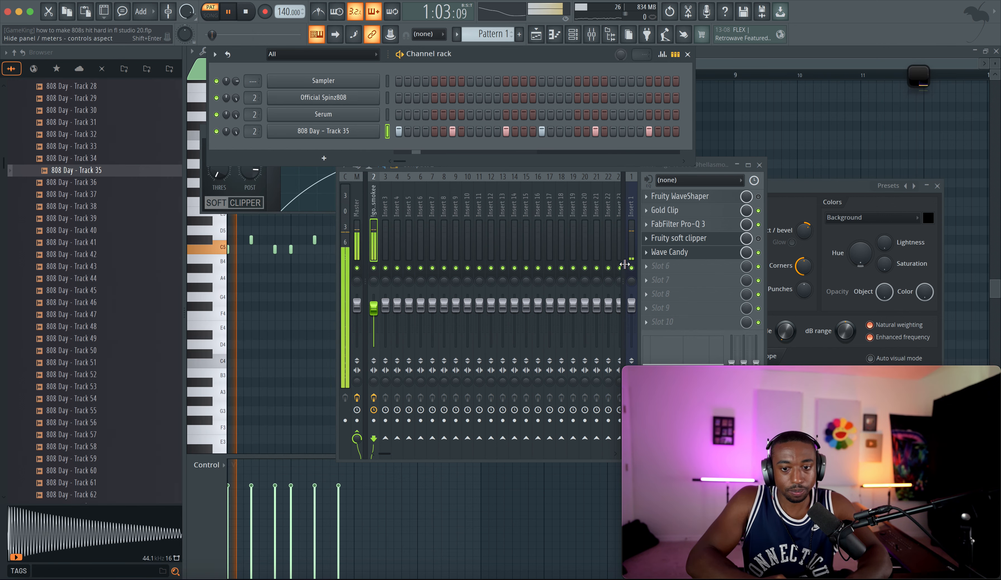
left_click(758, 211)
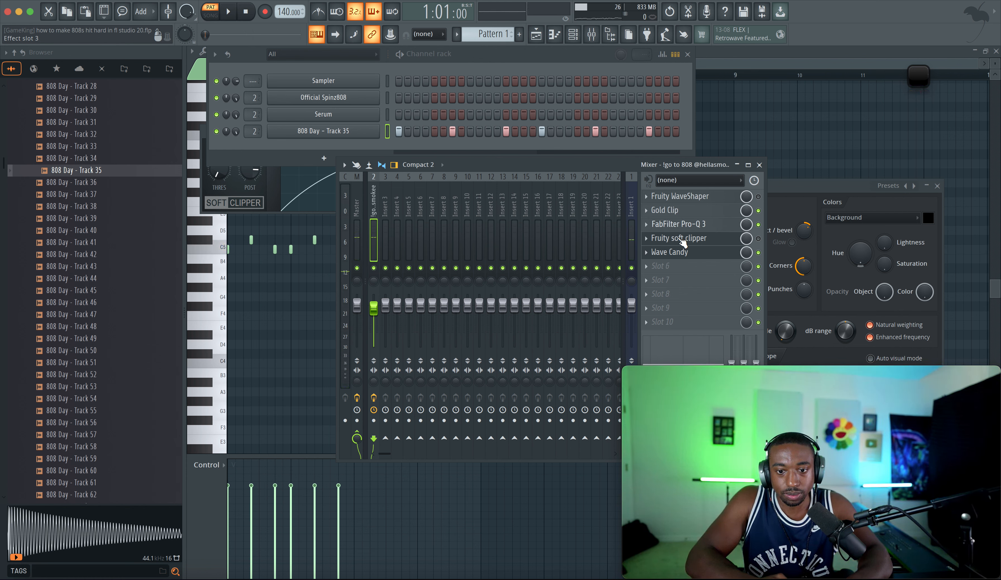
left_click_drag(688, 217, 688, 271)
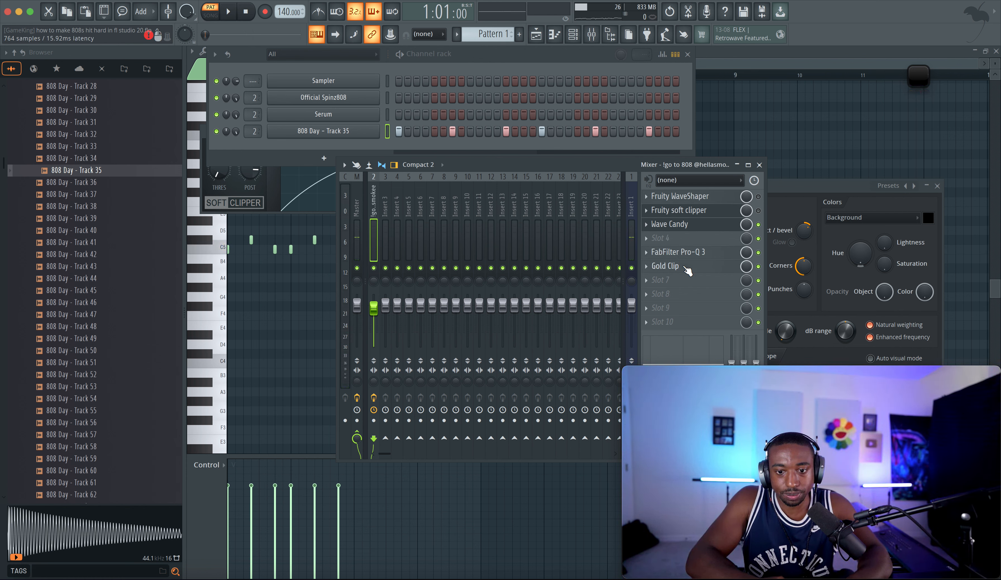
Step: Insert Soundtoys Decapitator in the empty fourth slot and raise its drive to about 2.0
left_click(675, 241)
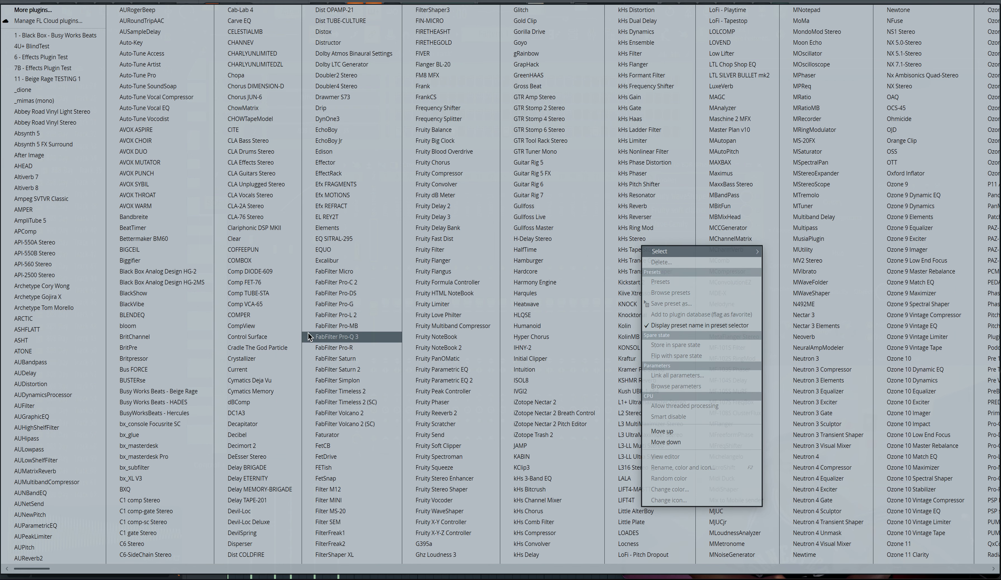
left_click(252, 423)
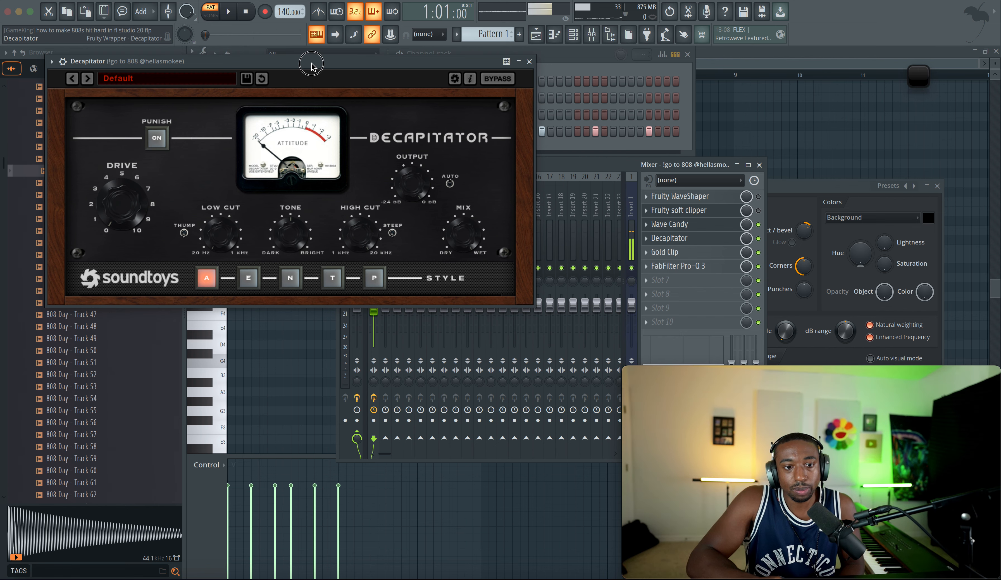
left_click_drag(310, 64, 368, 103)
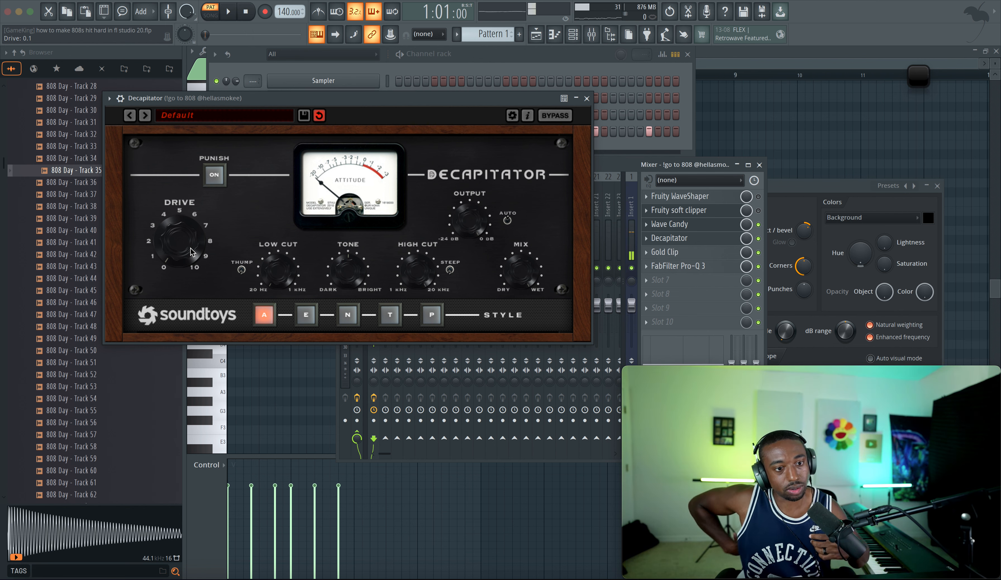
mouse_move(190, 252)
left_mouse_down()
mouse_move(192, 273)
mouse_move(185, 238)
left_mouse_up()
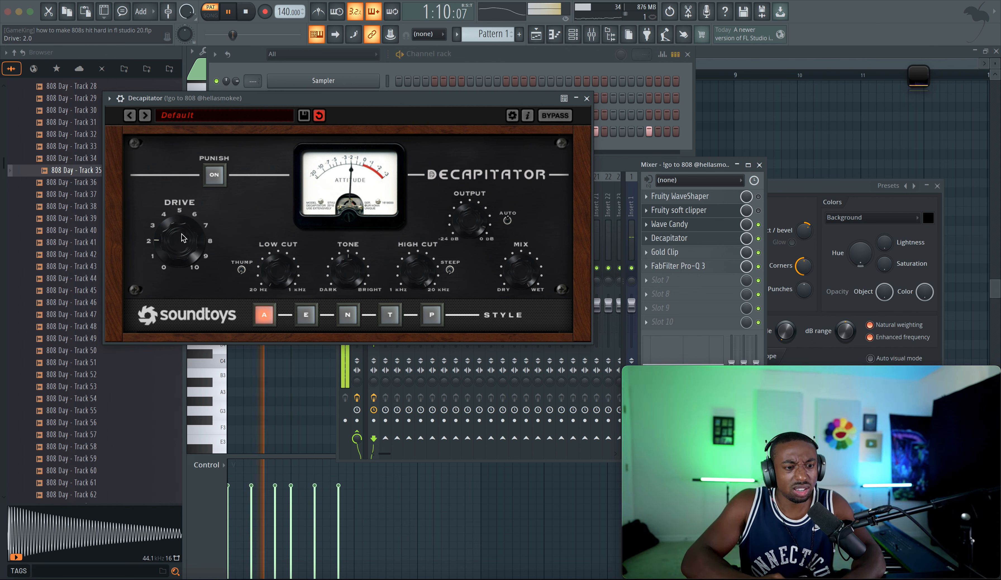
left_click_drag(186, 265, 182, 263)
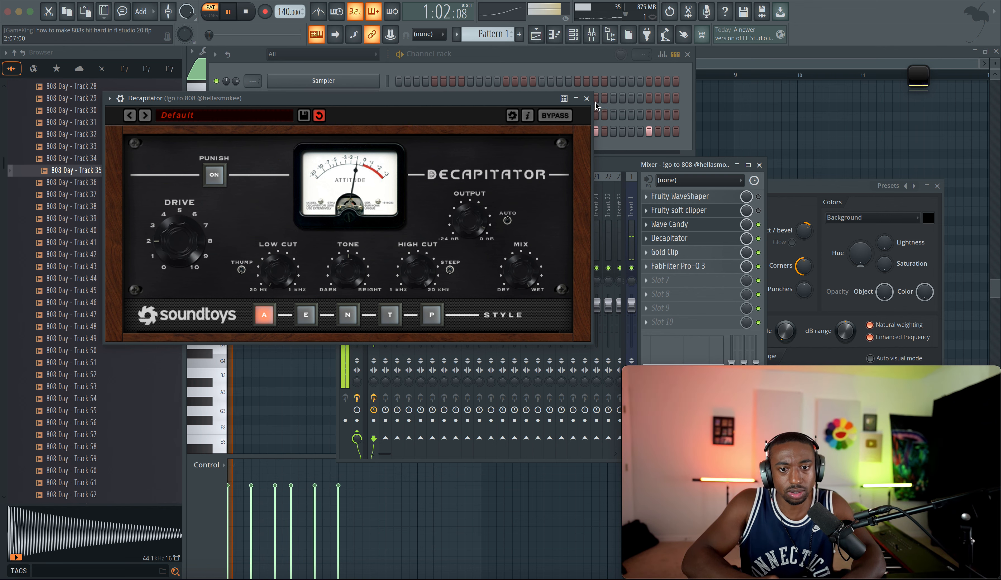
Step: Move Decapitator below Gold Clip in the chain and play the beat to hear it
left_click(676, 238)
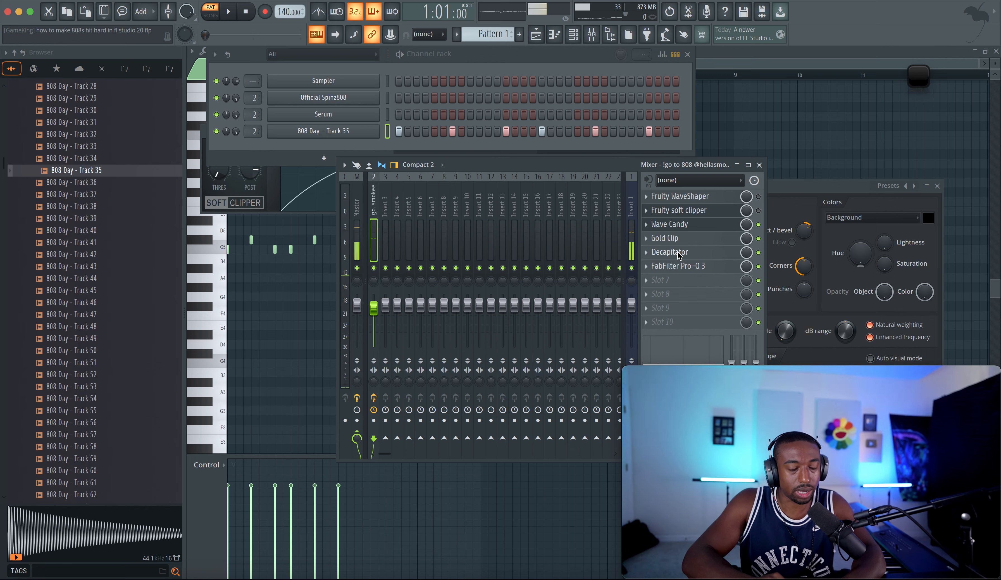
key("space")
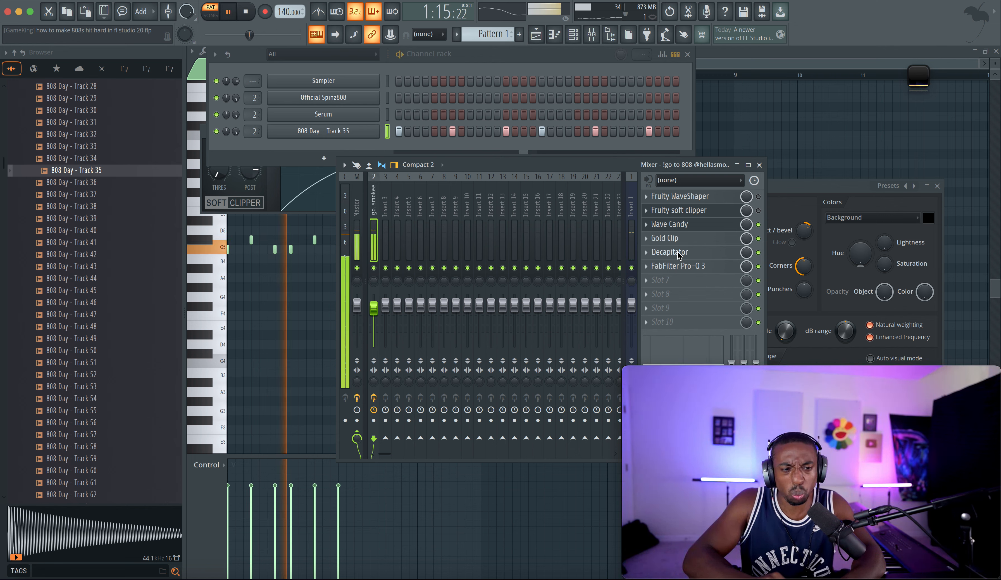
mouse_move(679, 255)
left_mouse_down()
mouse_move(679, 268)
mouse_move(679, 255)
left_mouse_up()
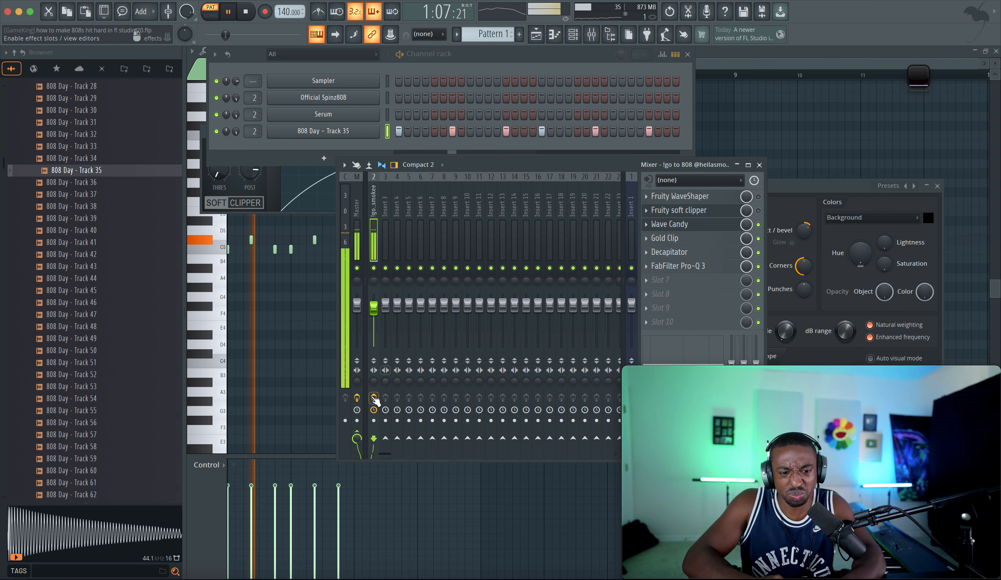
left_click(374, 397)
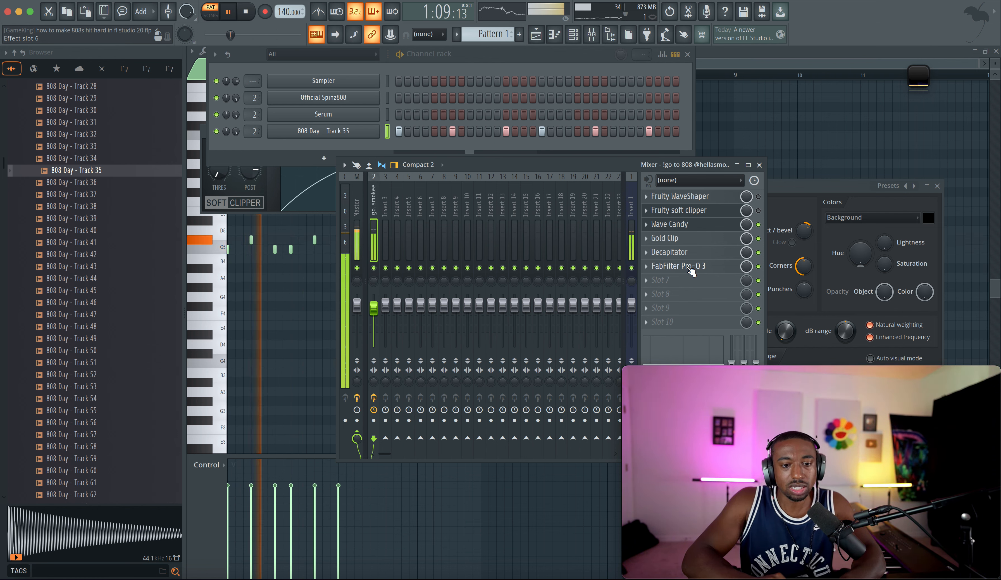
Step: Insert Soundtoys Radiator in the slot above Pro-Q 3
left_click_drag(259, 35, 286, 34)
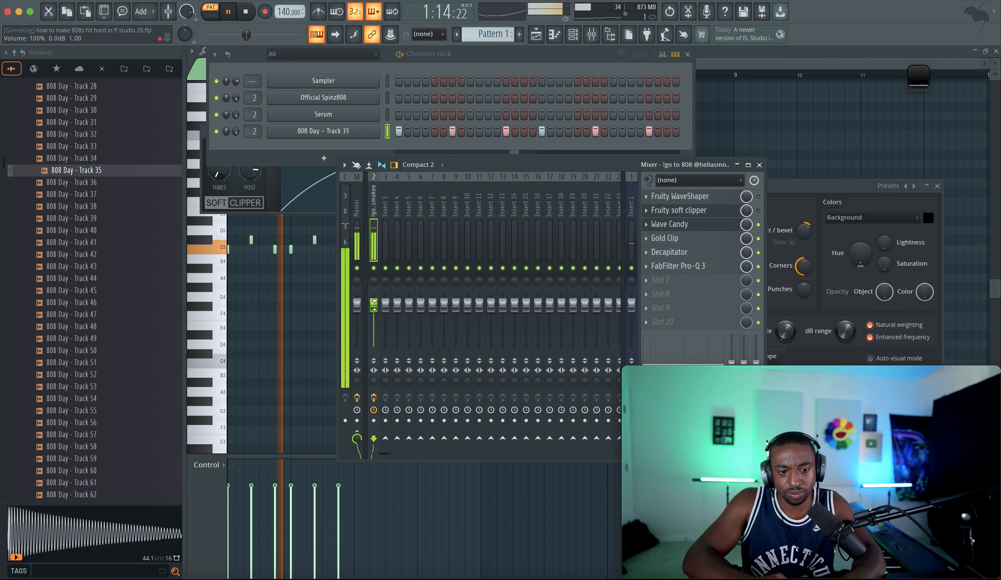
key("space")
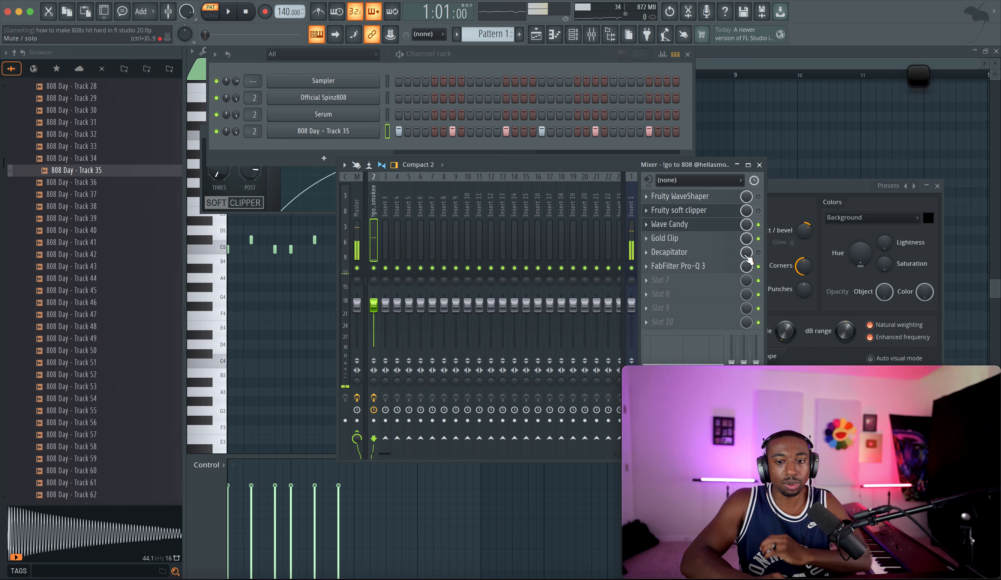
scroll(695, 281, "up", 1)
left_click(691, 267)
scroll(471, 297, "right", 5)
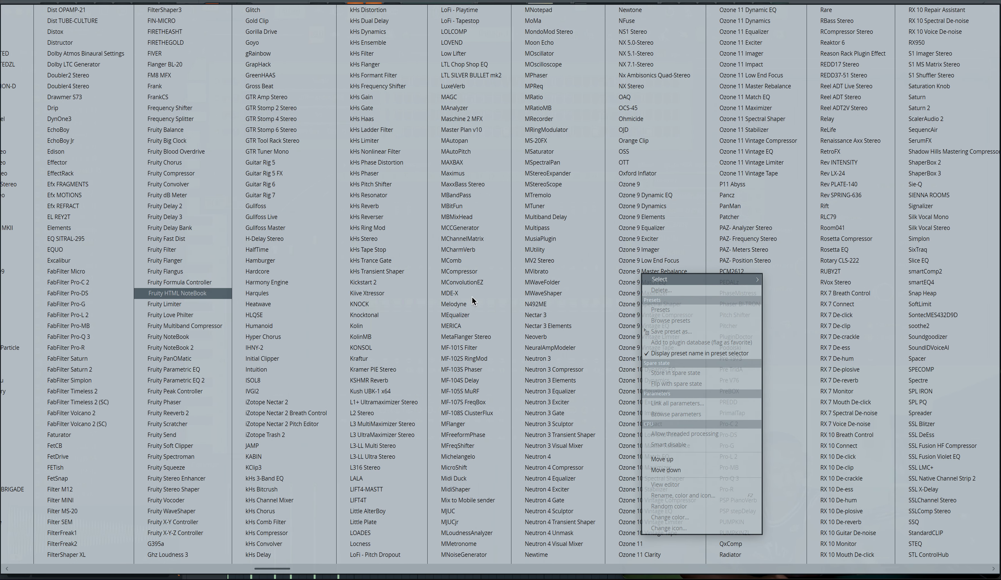
scroll(471, 297, "right", 4)
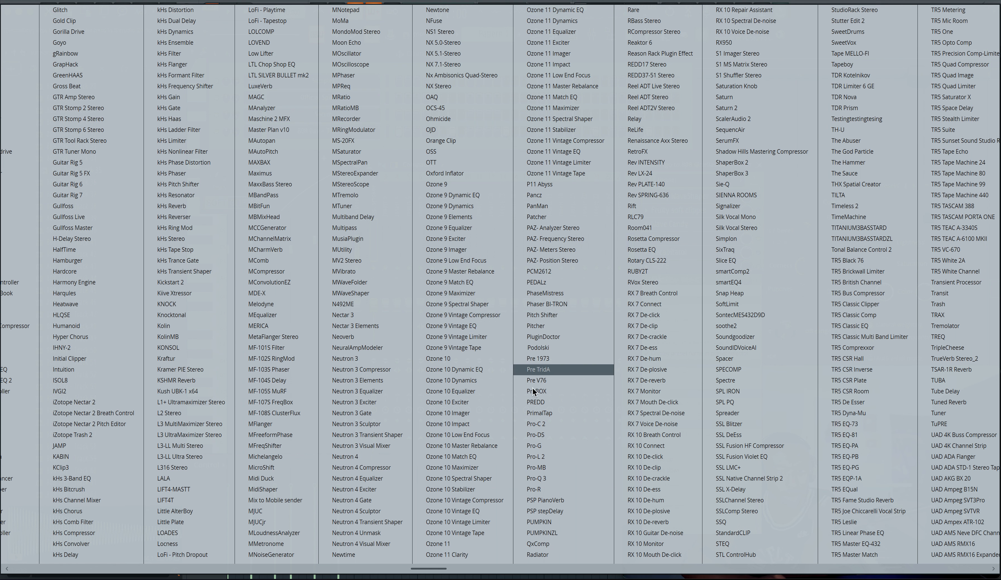
left_click(546, 553)
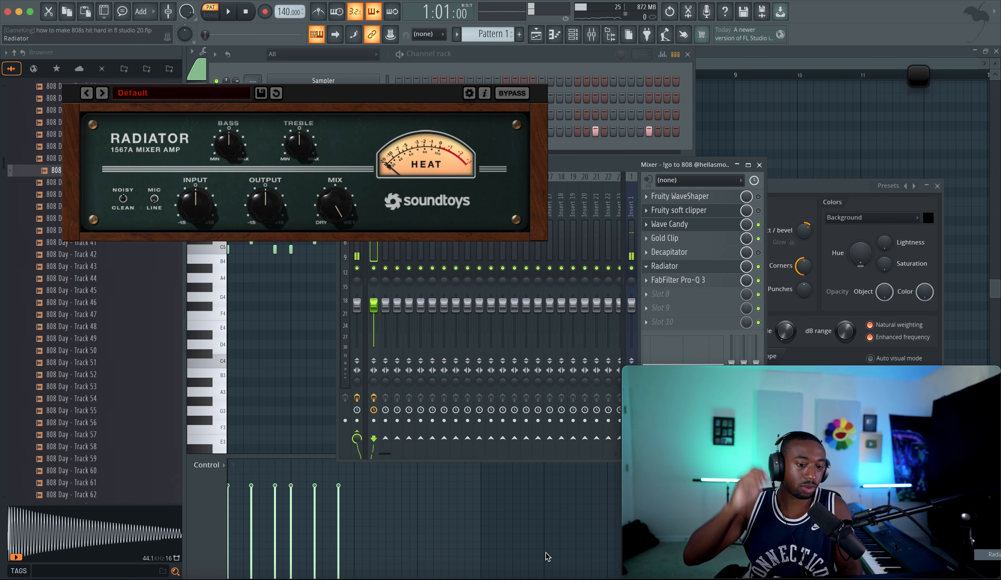
Step: Set Radiator's input to 4.80 dB and its output to -7.50 dB while the beat plays
left_click_drag(359, 74, 422, 104)
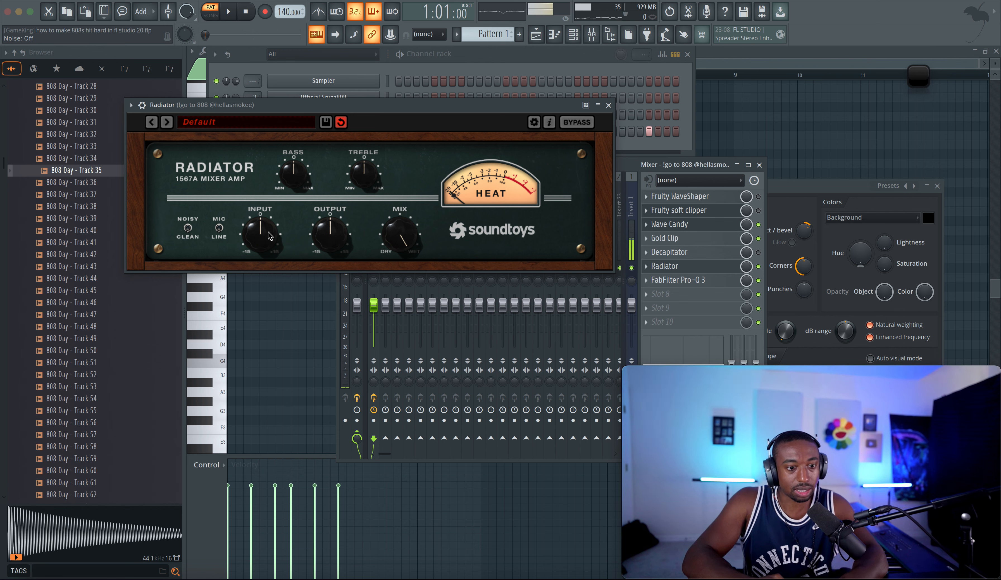
key("space")
key("space")
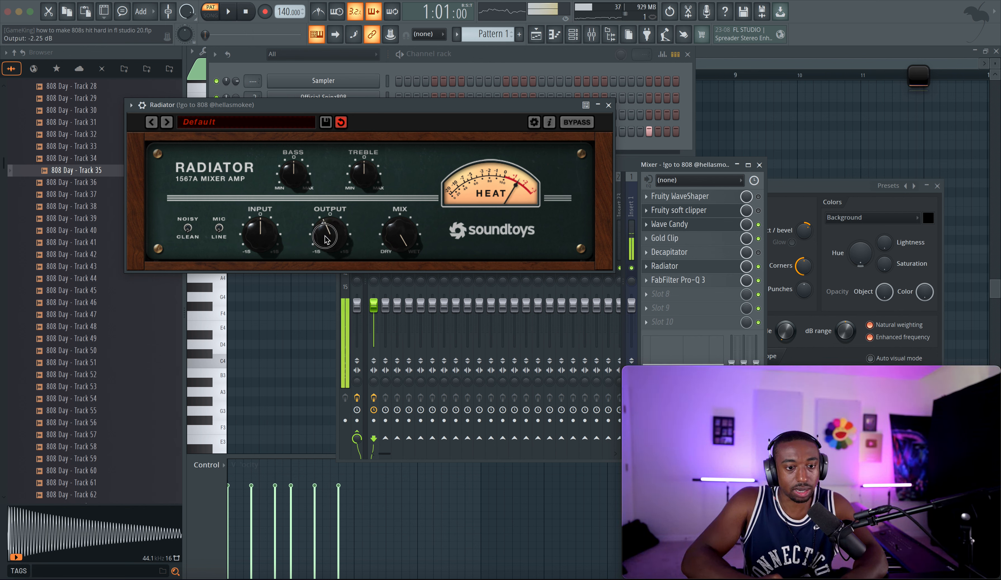
key("space")
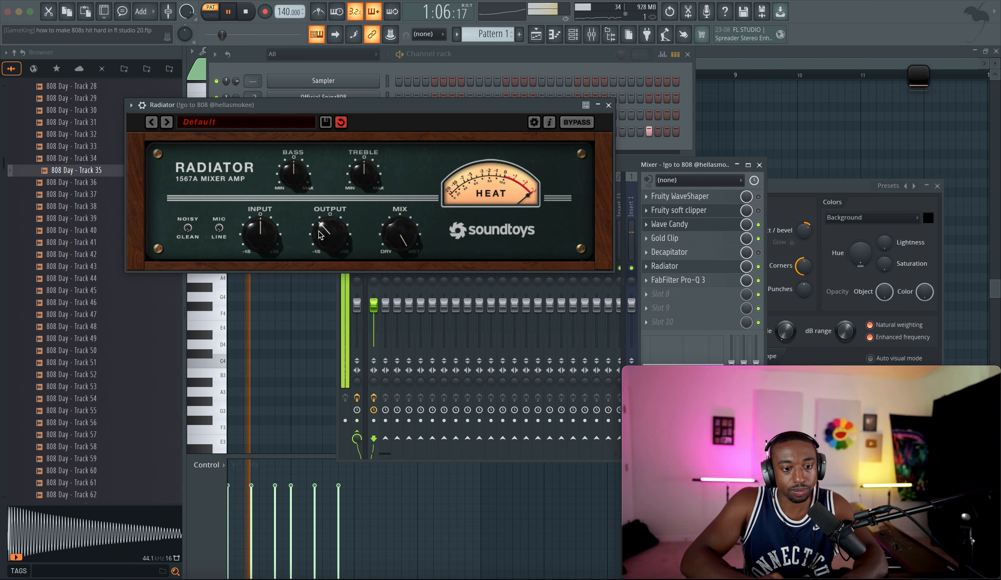
left_click_drag(268, 237, 268, 224)
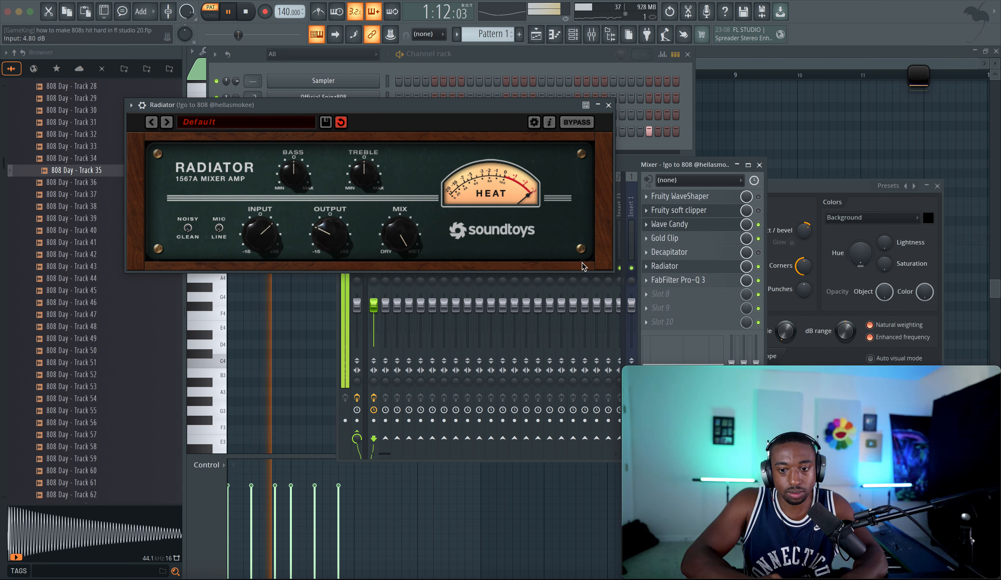
left_click_drag(331, 234, 332, 237)
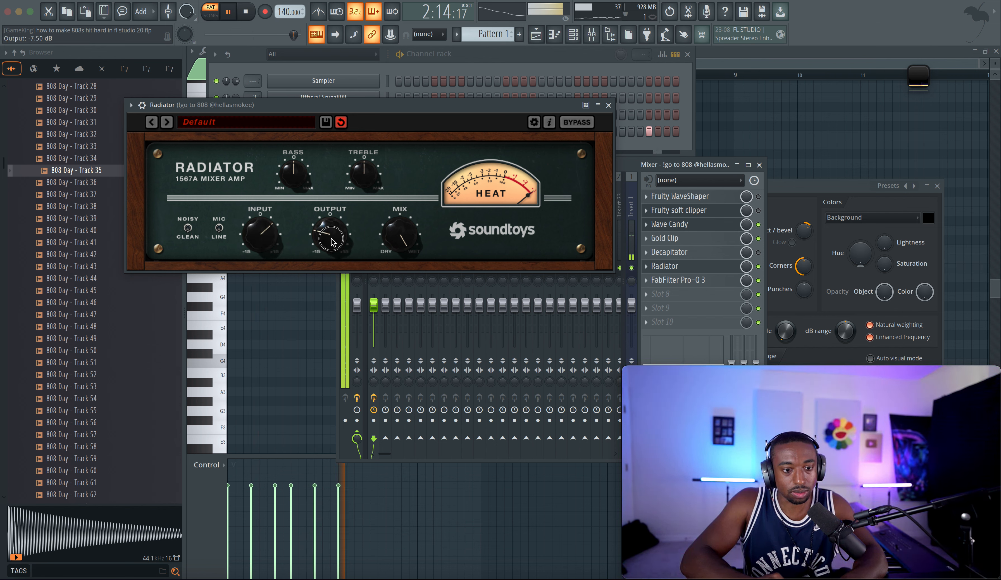
Step: Raise Radiator's input to 9.21 dB, adjust its mix knob, and close the Radiator window
mouse_move(265, 236)
left_mouse_down()
mouse_move(321, 232)
mouse_move(268, 230)
left_mouse_up()
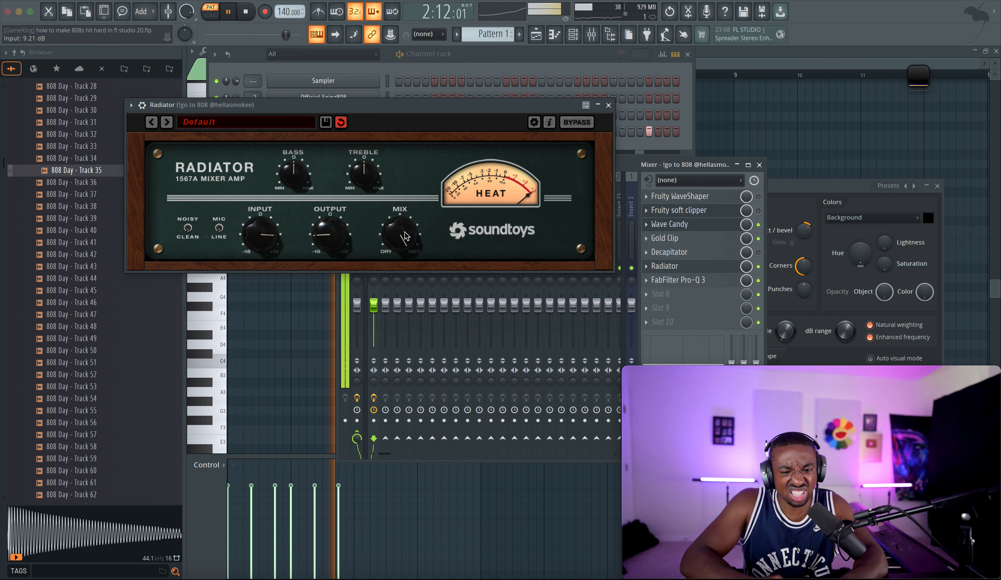
left_click_drag(404, 236, 395, 272)
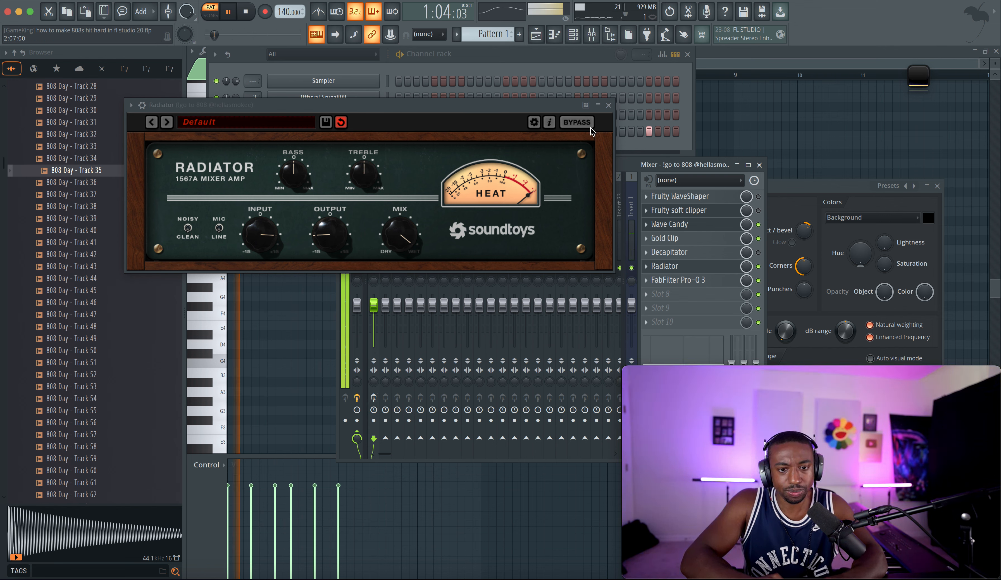
left_click(374, 398)
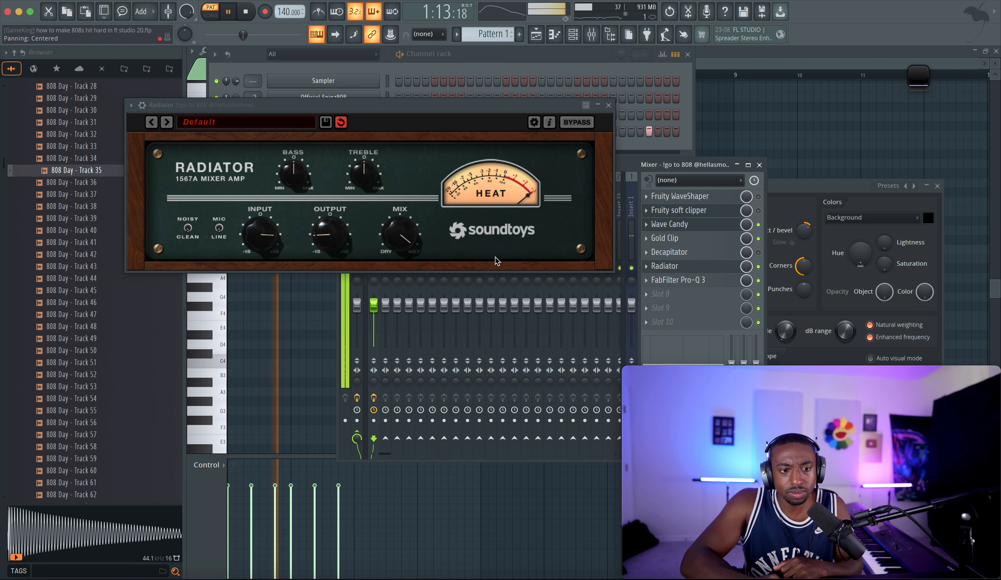
left_click(612, 109)
key("space")
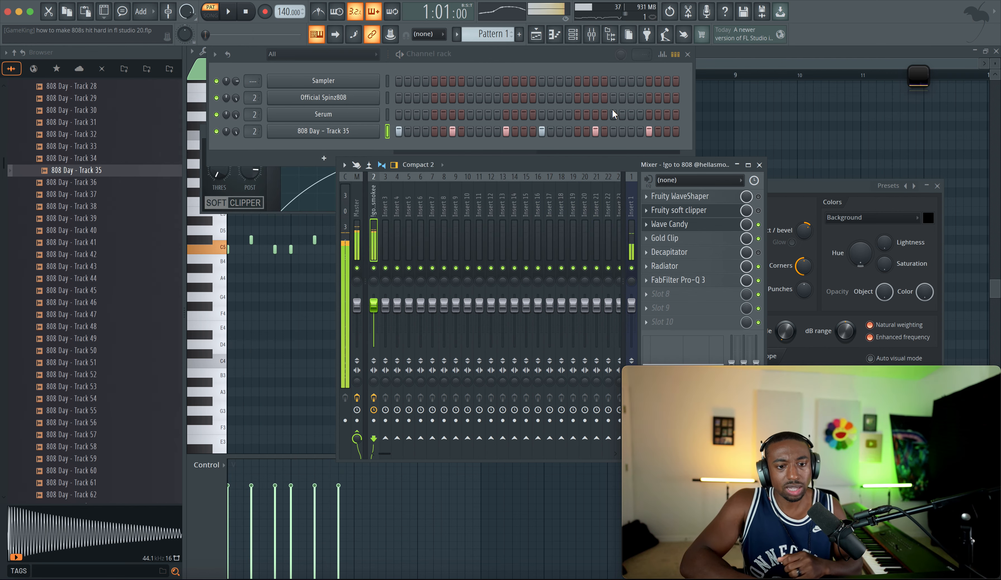
Step: Insert HMD Rosetta Compressor in the empty slot below FabFilter Pro-Q 3
left_click(654, 292)
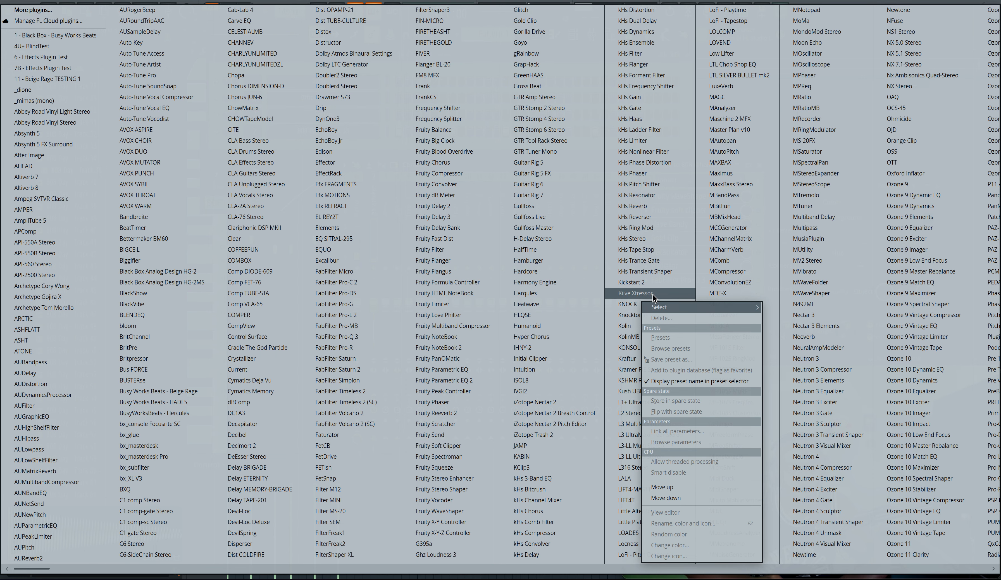
scroll(517, 224, "down", 5)
scroll(517, 223, "down", 10)
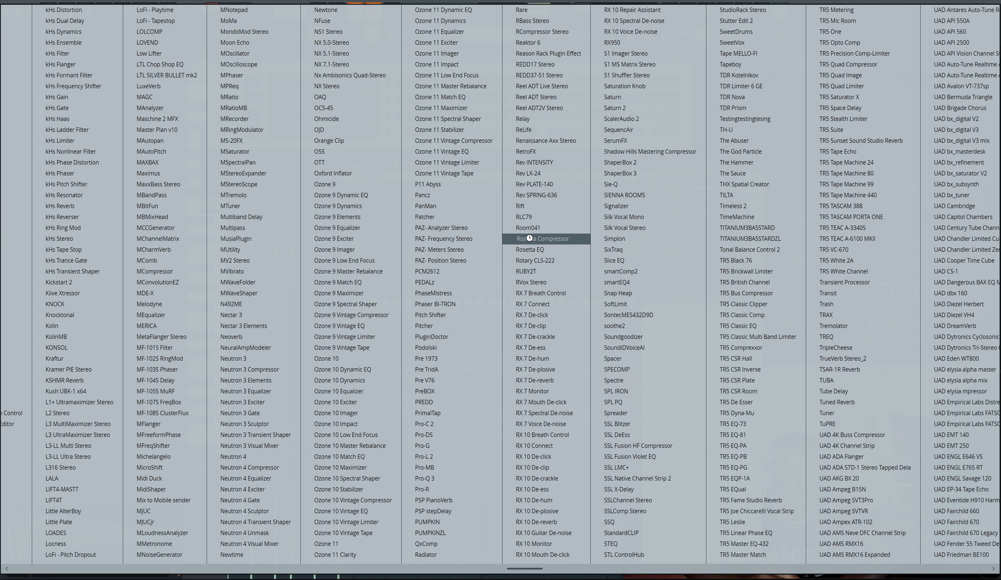
left_click(529, 238)
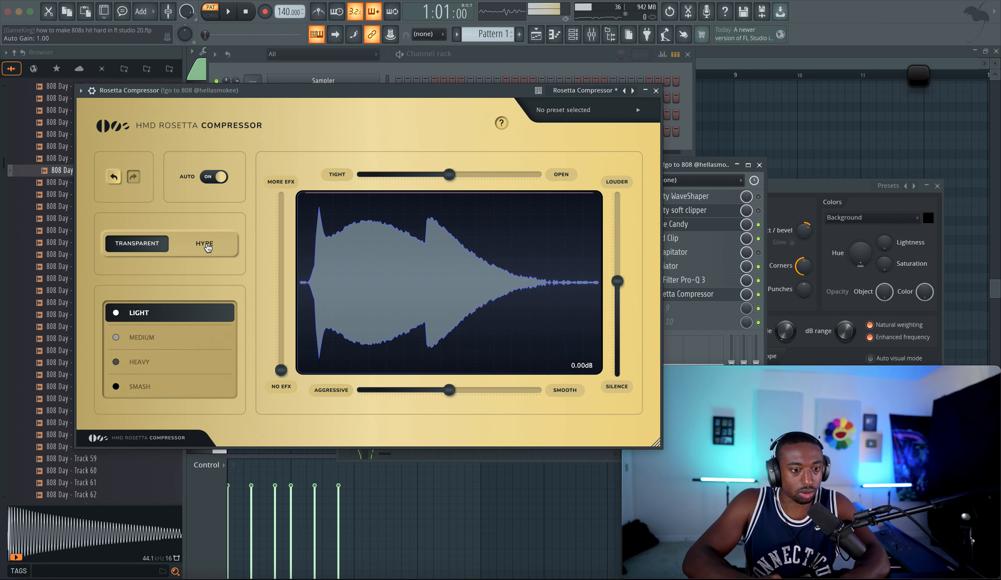
Step: Choose the Smash setting and push the More EFX threshold slider all the way up while the beat plays
left_click(170, 364)
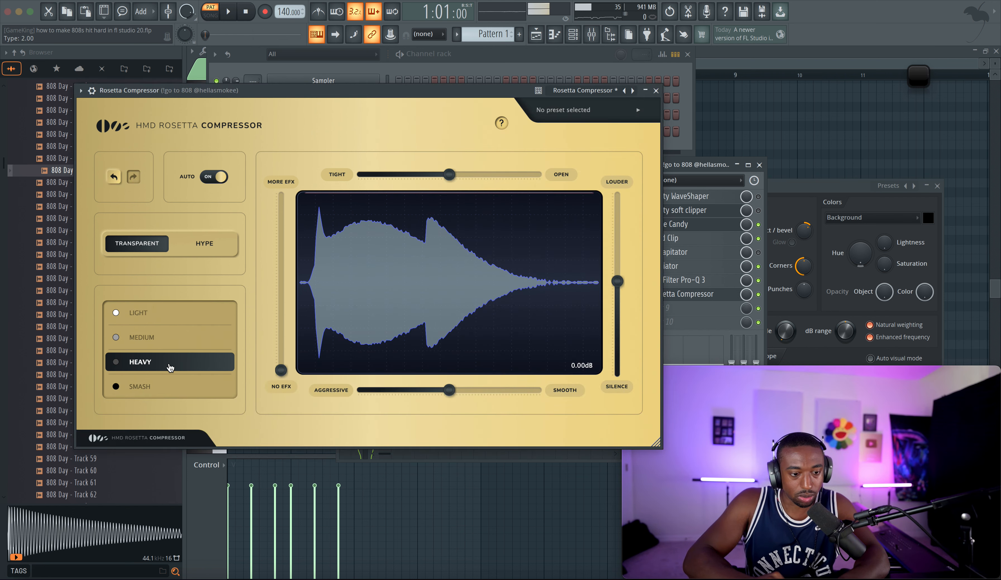
left_click(181, 385)
left_click_drag(281, 370, 284, 312)
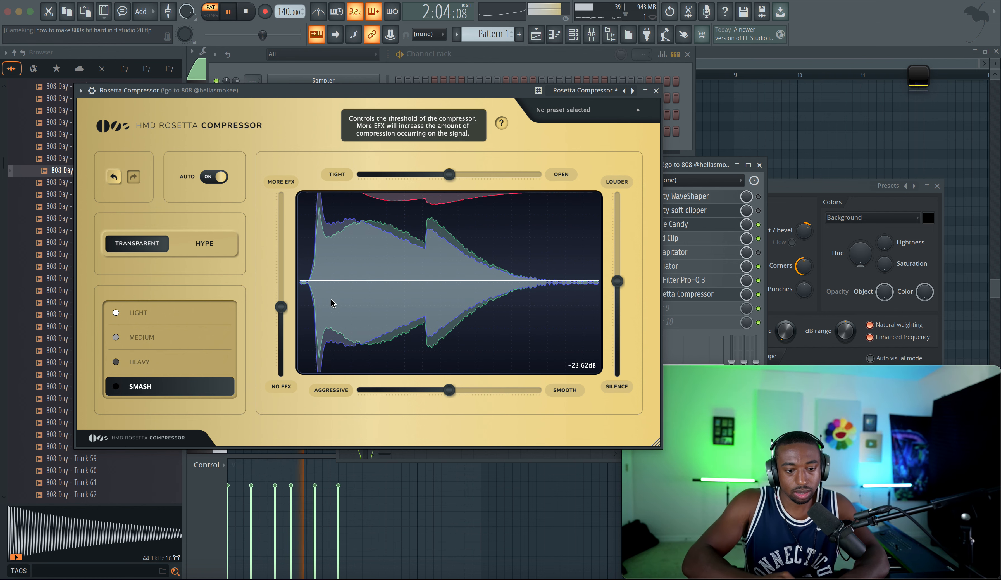
left_click_drag(281, 307, 280, 197)
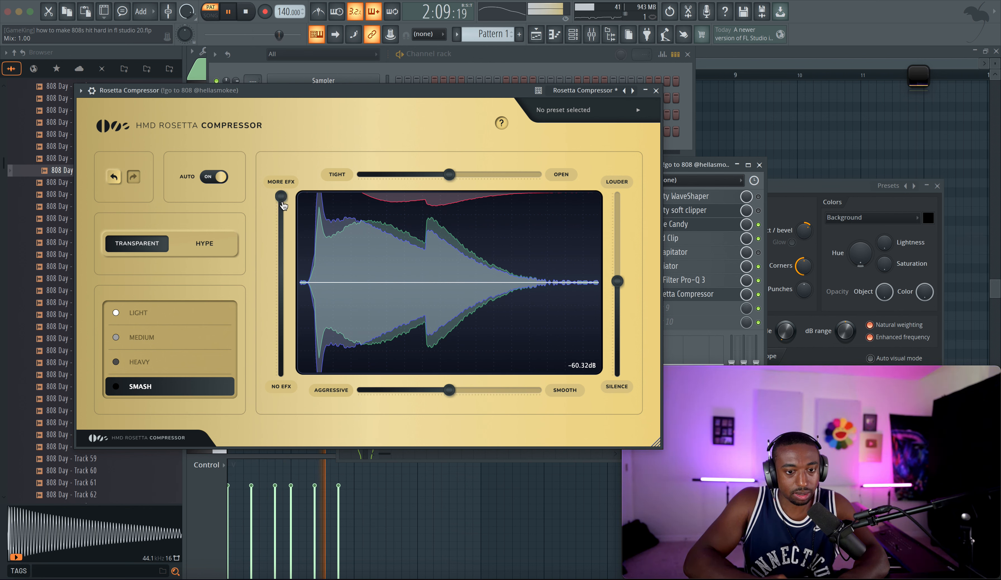
key("space")
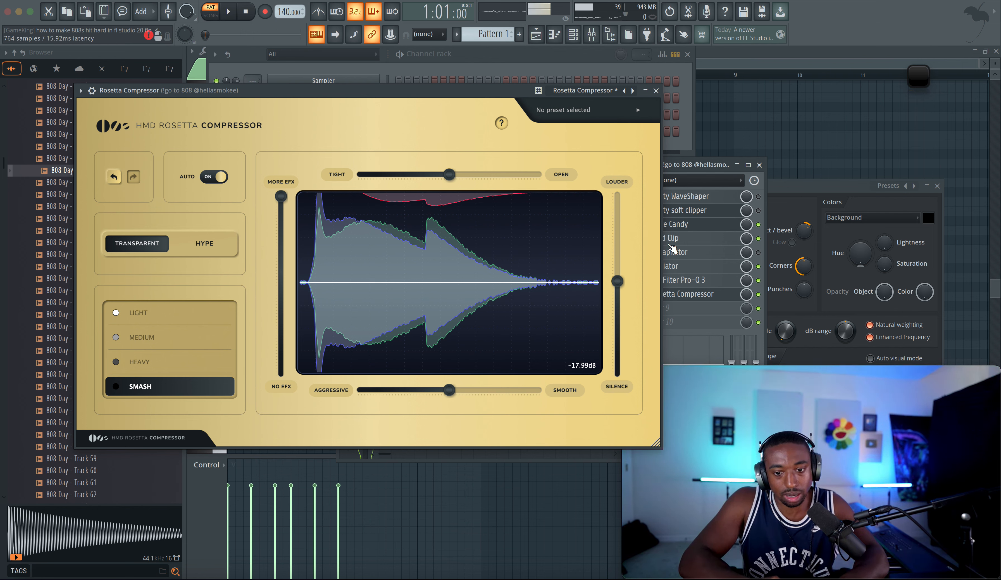
Step: Move Rosetta Compressor up above Gold Clip and set its More EFX amount to about 0.86
left_click_drag(678, 296, 681, 242)
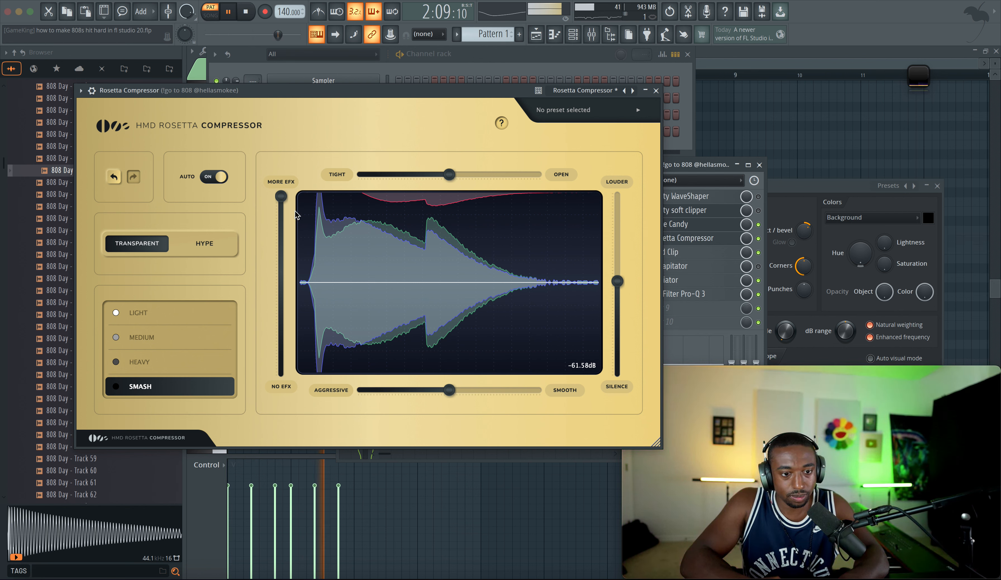
left_click_drag(283, 206, 280, 384)
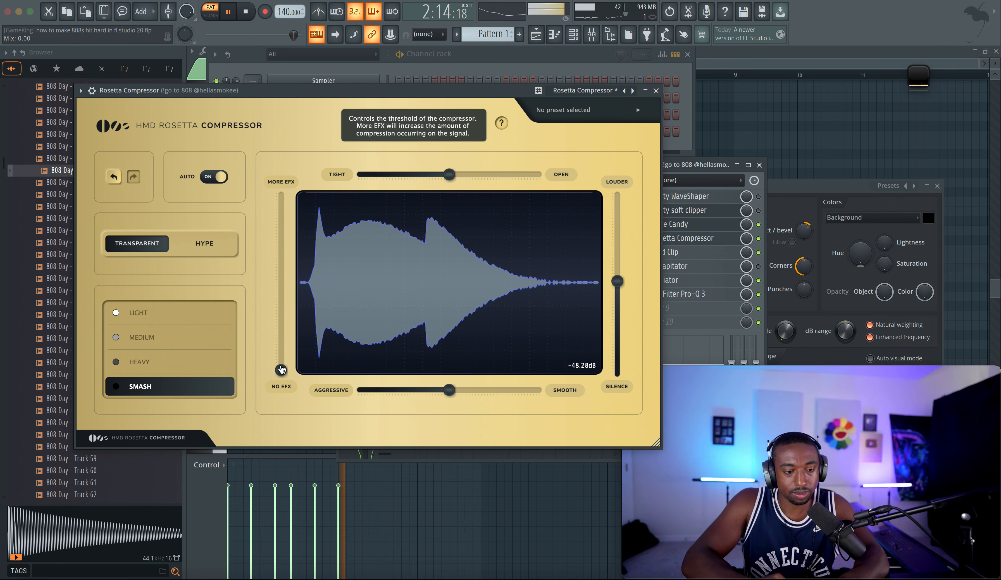
left_click_drag(281, 370, 279, 221)
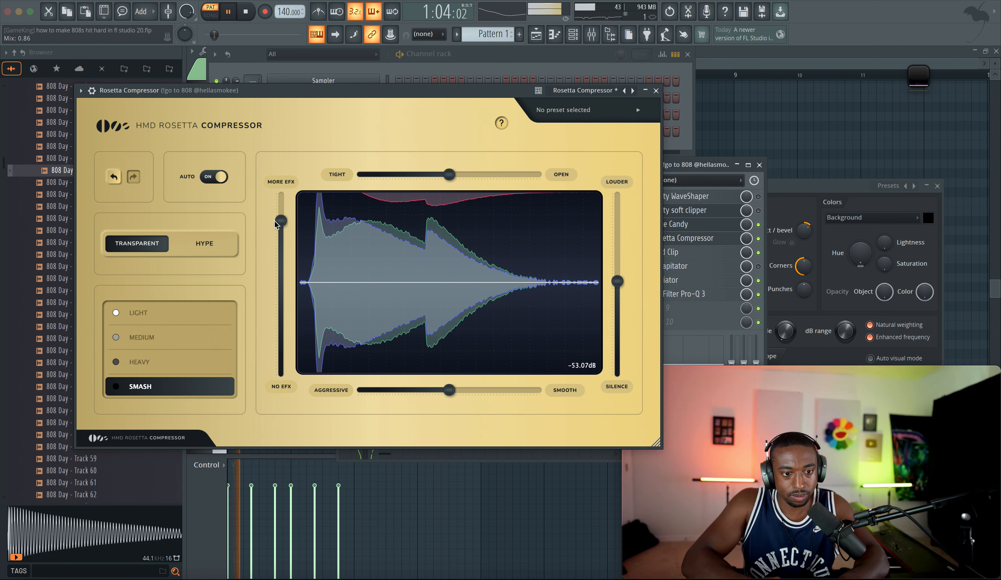
Step: Shift the compressor's attack slider toward Tight and toggle the compressor's slot off to compare
left_click_drag(451, 177, 377, 178)
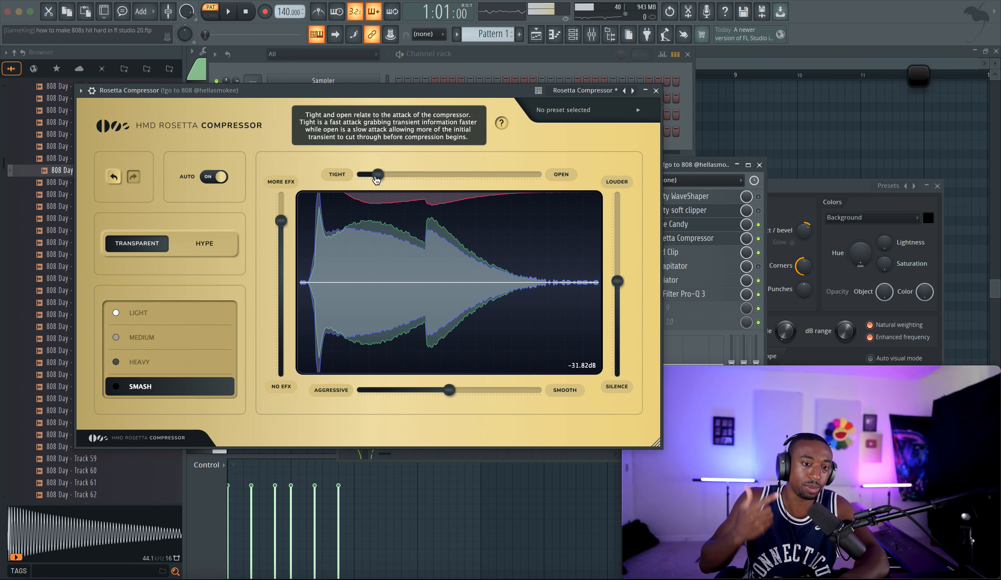
mouse_move(381, 173)
left_mouse_down()
mouse_move(362, 174)
mouse_move(380, 171)
left_mouse_up()
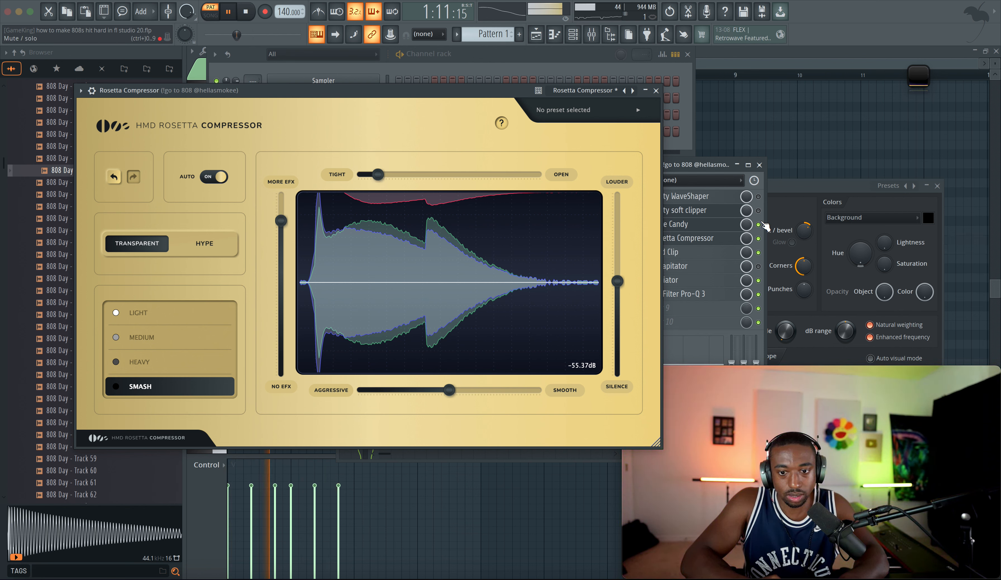
left_click(758, 238)
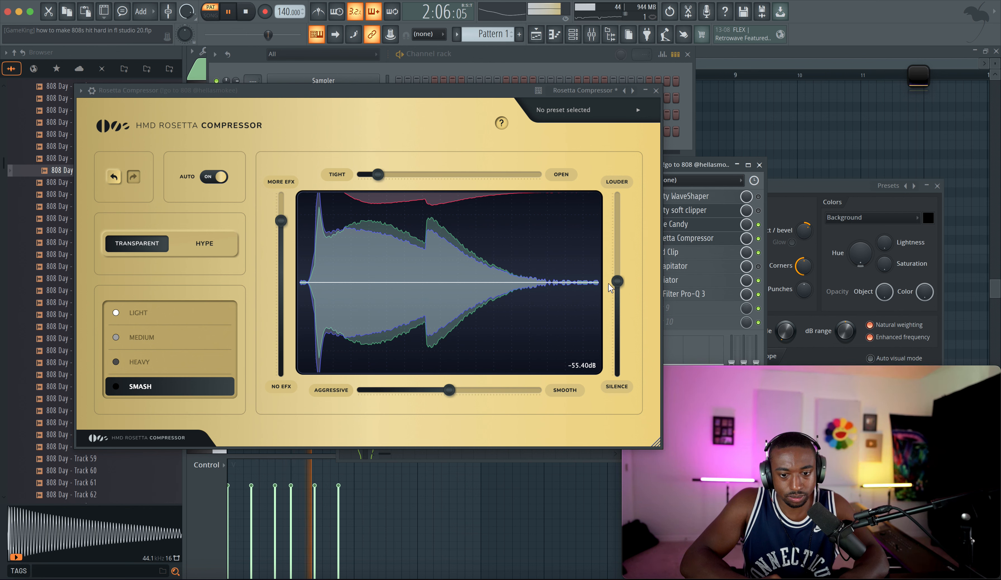
left_click_drag(614, 283, 613, 283)
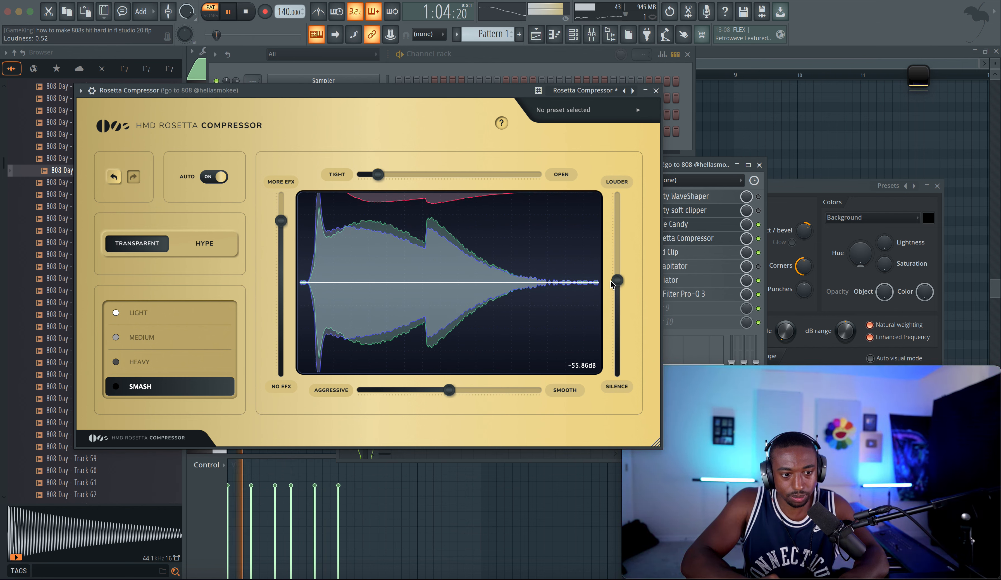
Step: Try Hype mode, switch back to Transparent, and toggle the compressor's slot again
left_click(205, 250)
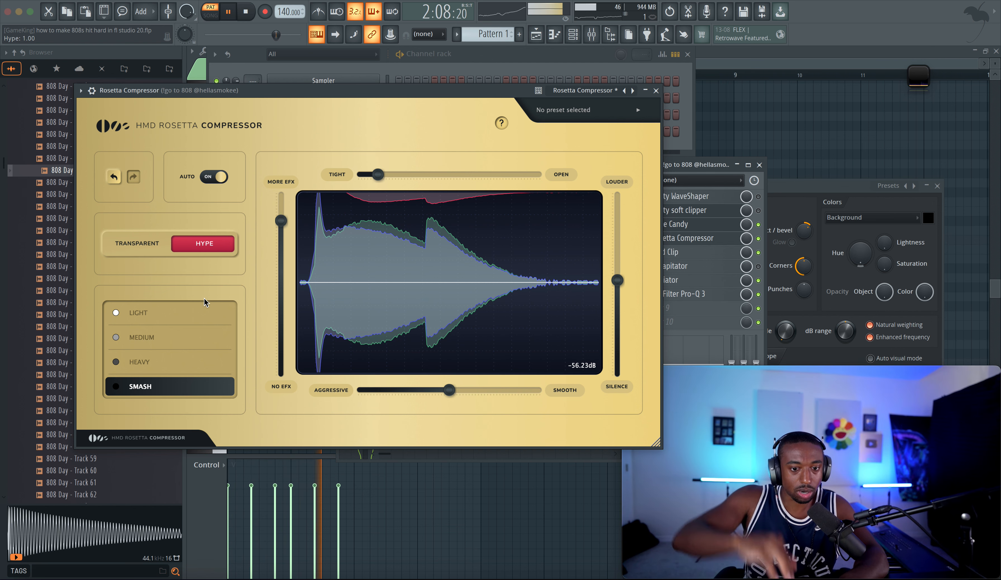
left_click(151, 252)
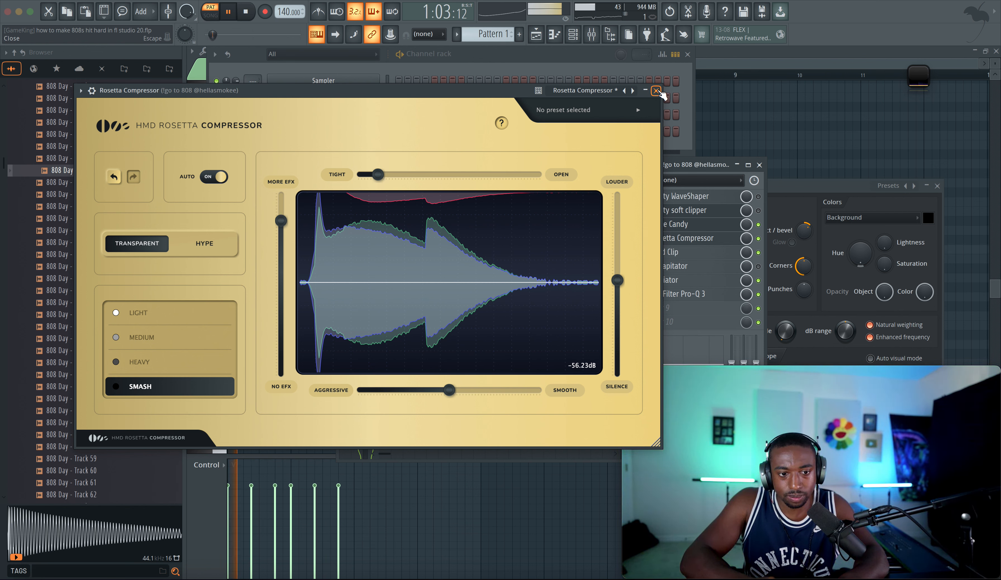
left_click(758, 238)
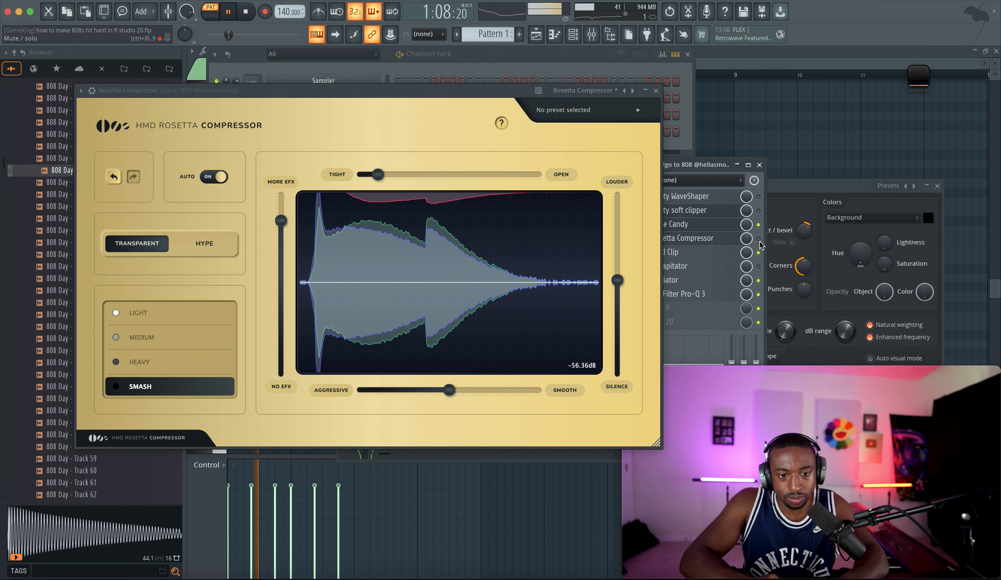
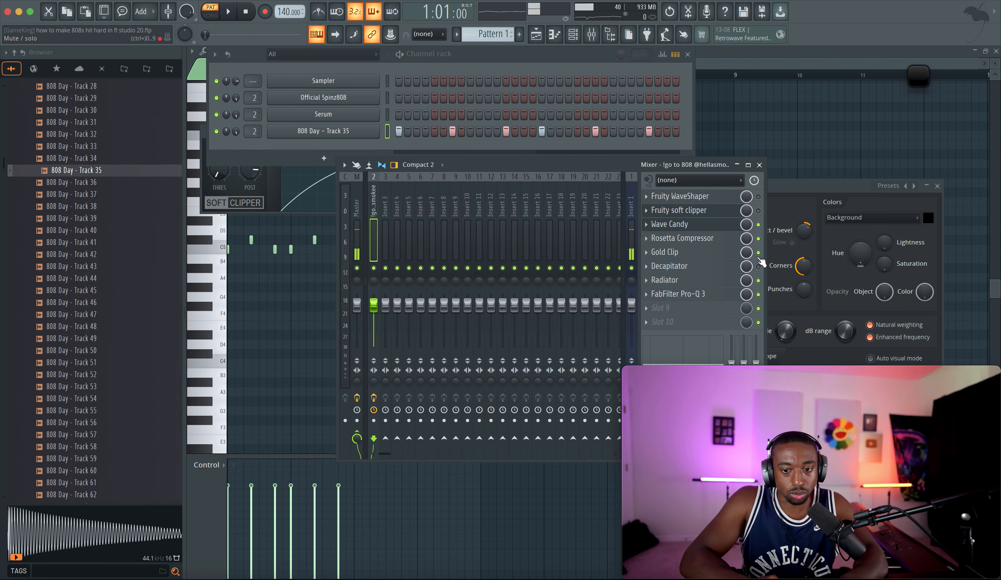
Step: Play the beat while toggling the Radiator and Decapitator slots off and on to compare the 808
left_click(758, 280)
key("space")
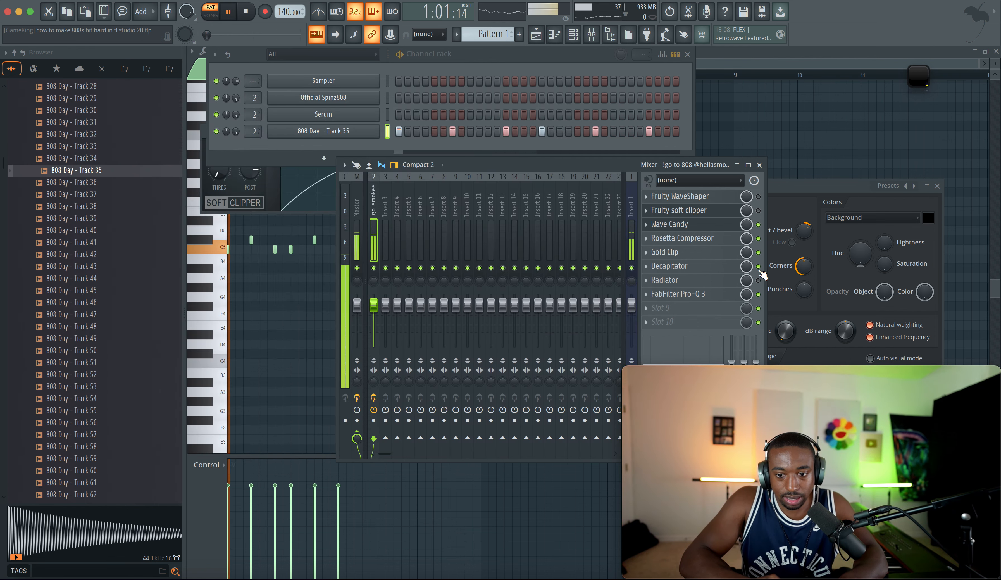
left_click(757, 265)
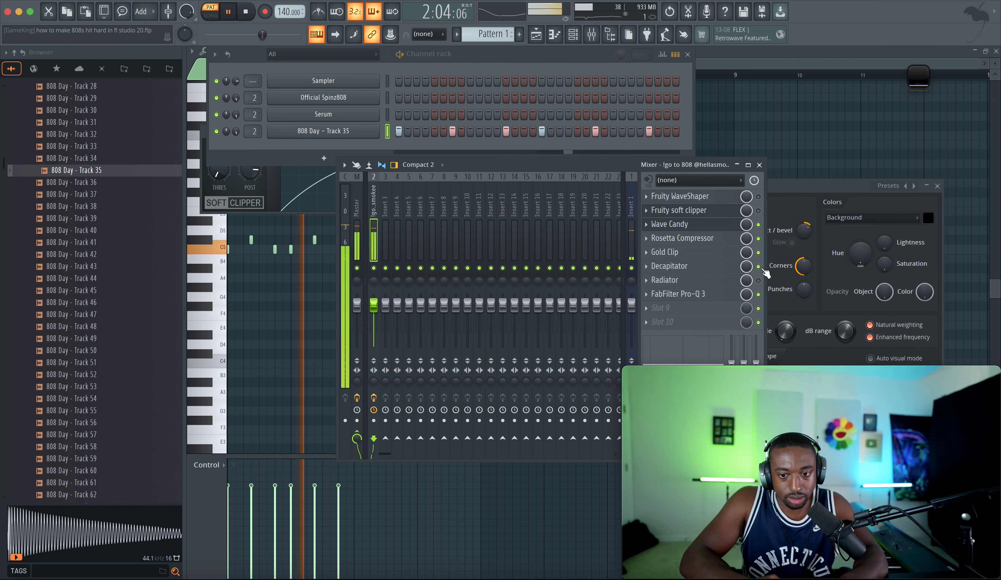
left_click(758, 266)
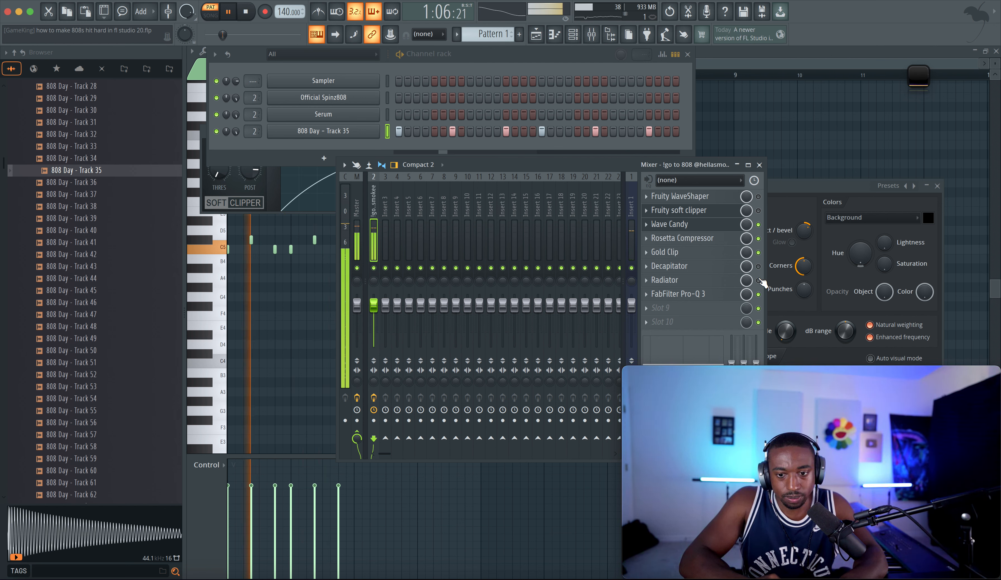
key("space")
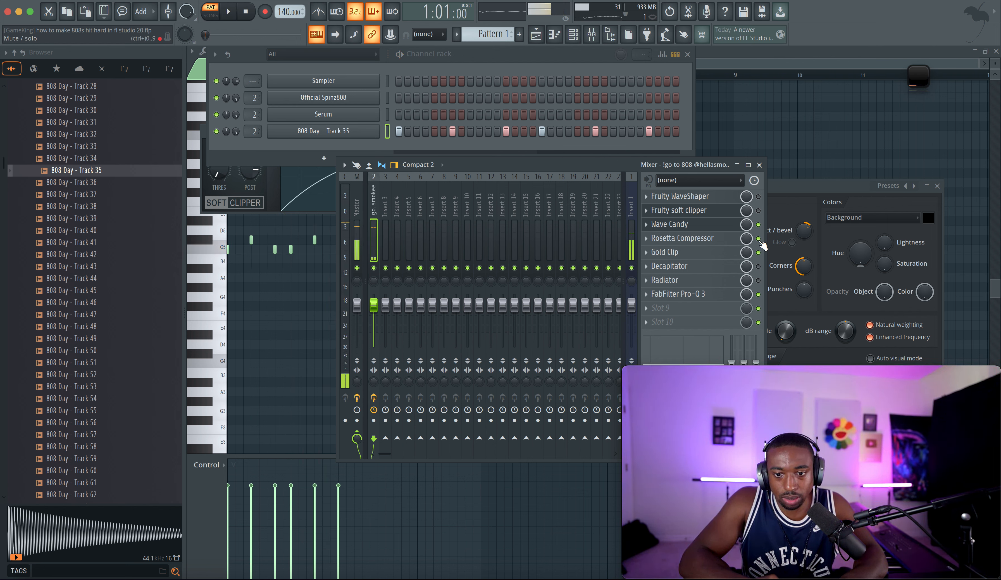
Step: Toggle the WaveShaper, soft clipper and Gold Clip slots back on and play the beat
left_click(758, 198)
left_click(758, 210)
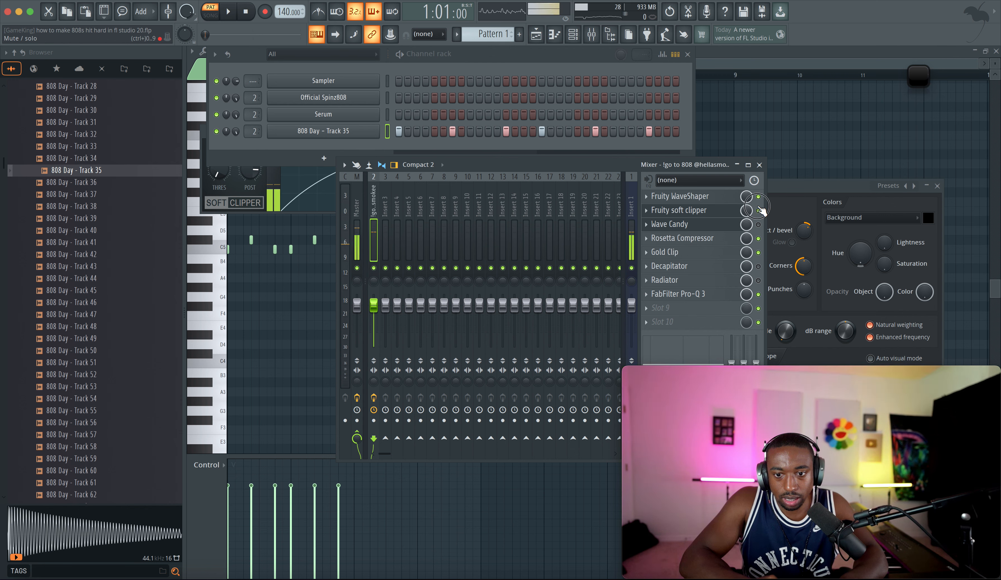
left_click(759, 252)
key("space")
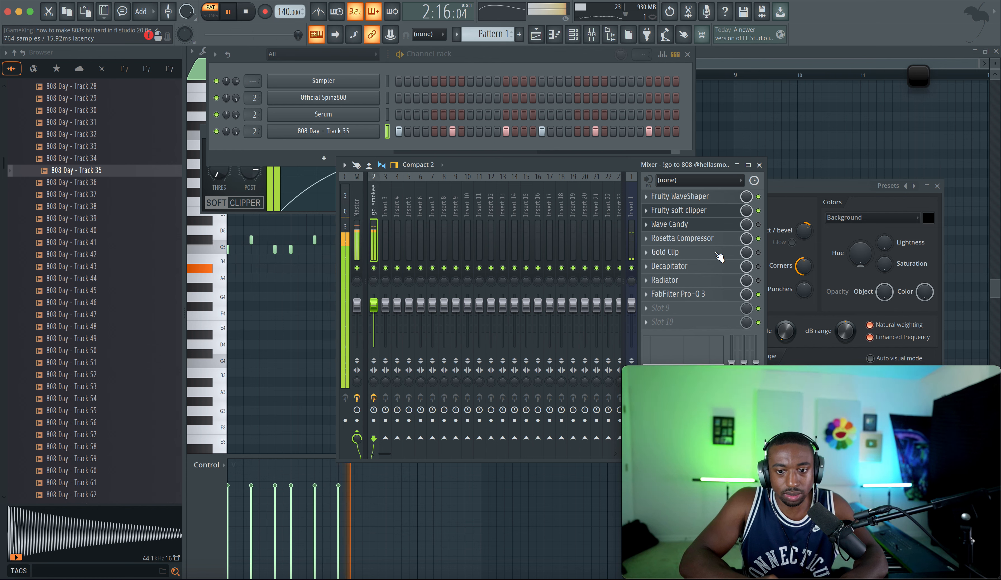
Step: Compare the master and 808 insert tracks by selecting each while the beat plays, then stop playback
left_click(356, 245)
left_click(373, 250)
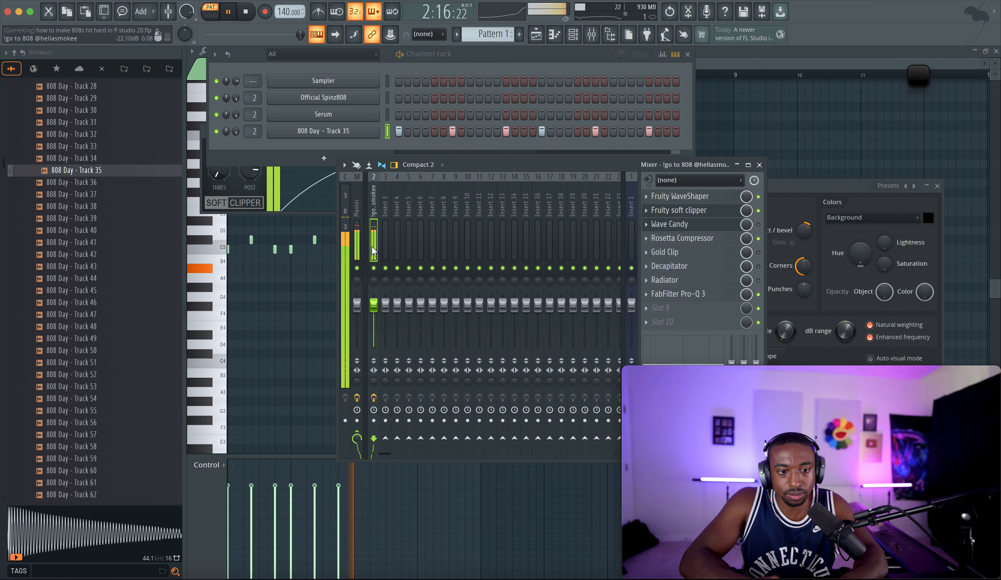
left_click(357, 248)
key("space")
left_click(375, 248)
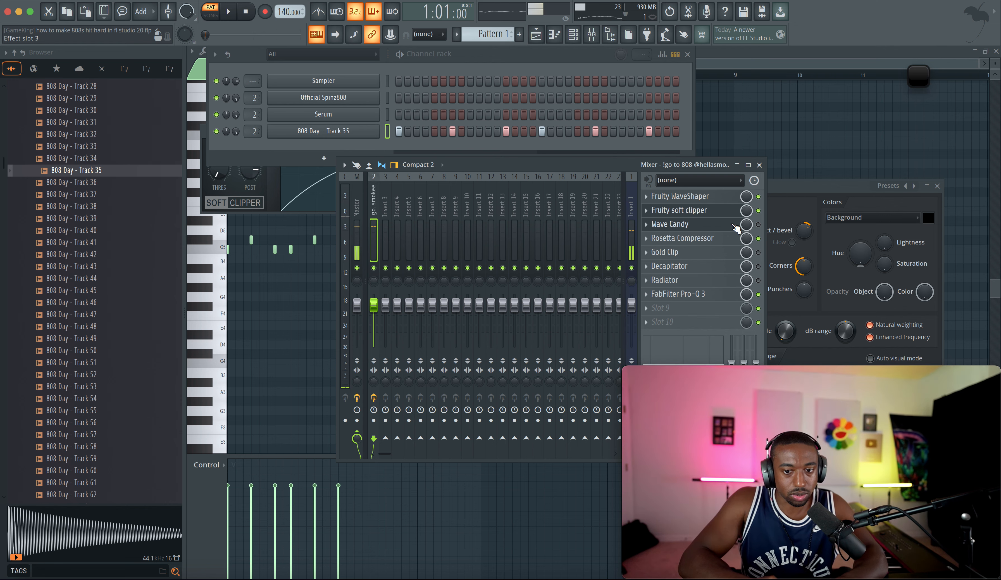
Step: Close the mixer, the Fruity soft clipper window and the Wave Candy window
left_click_drag(547, 163, 465, 140)
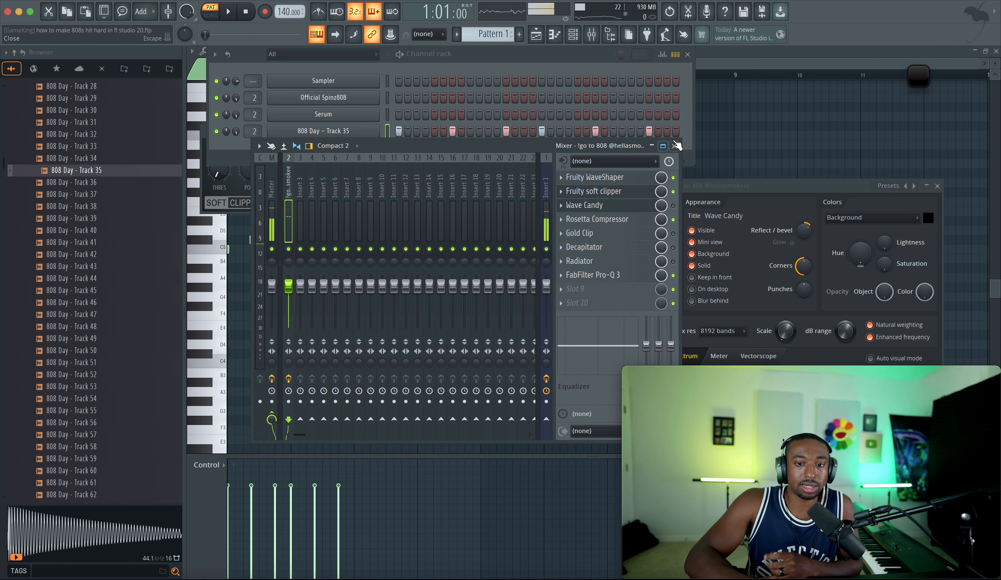
left_click(677, 146)
left_click(354, 195)
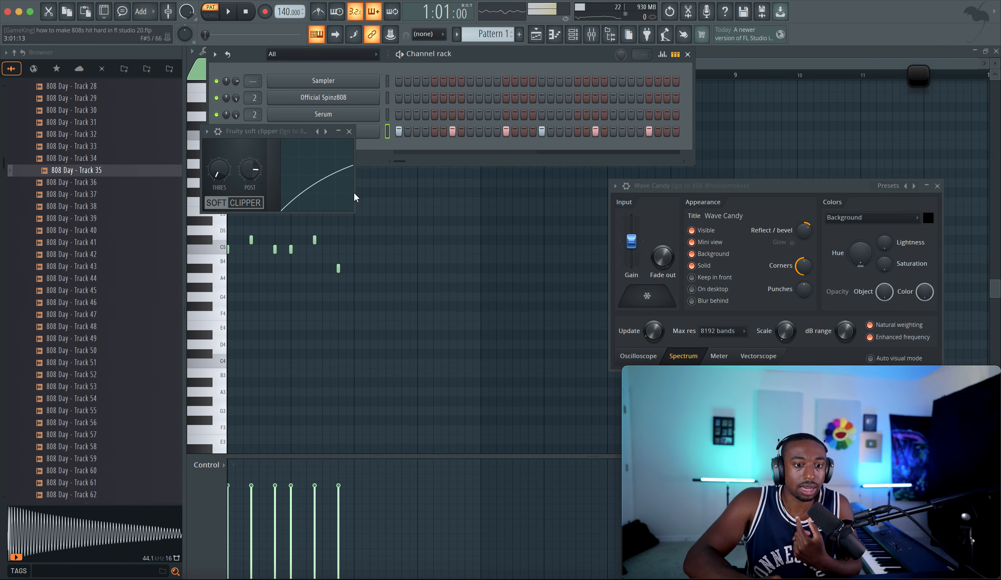
left_click(350, 131)
left_click(937, 186)
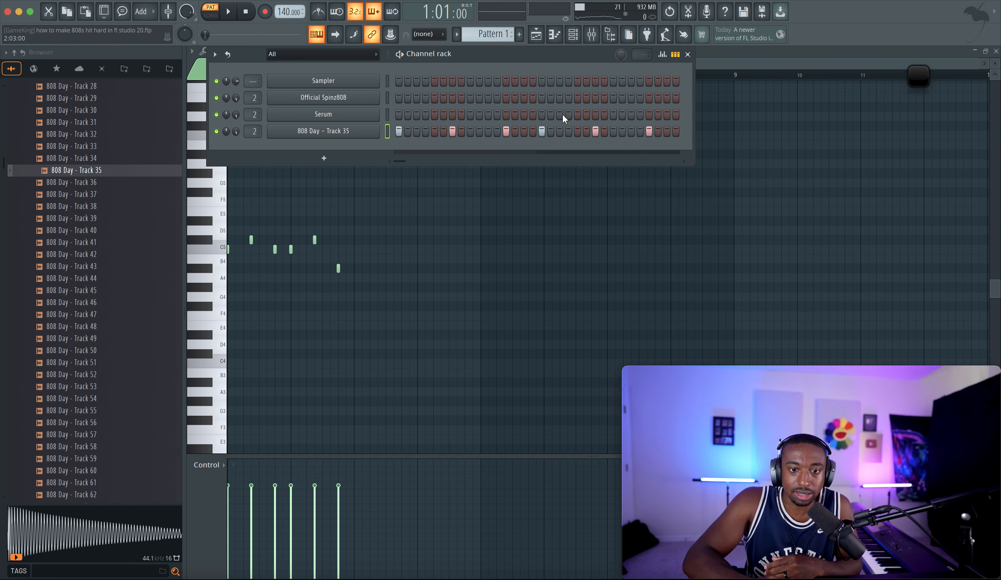
Step: Hide the channel rack so only the piano roll with the 808 notes remains
left_click(574, 35)
left_click(574, 35)
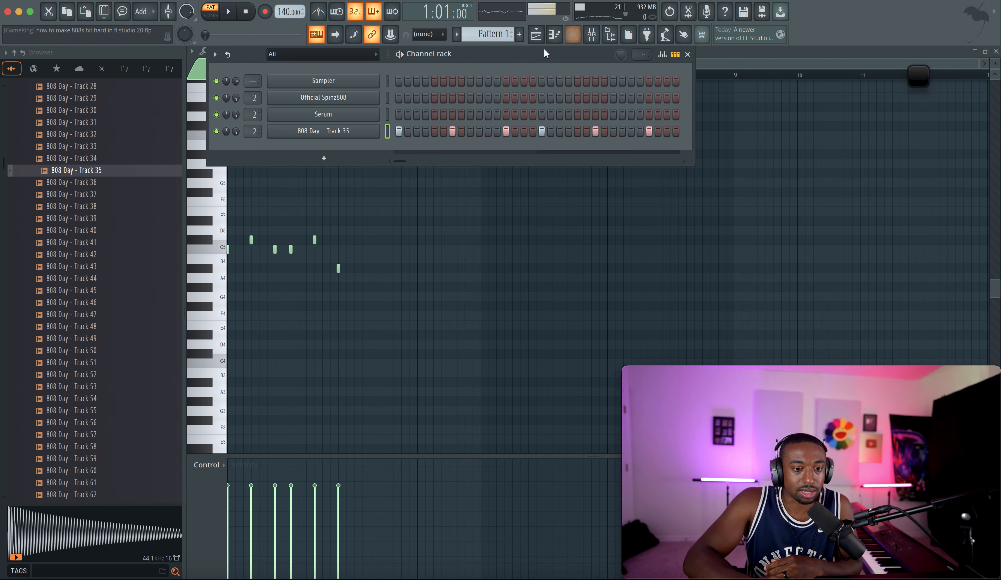
left_click(574, 36)
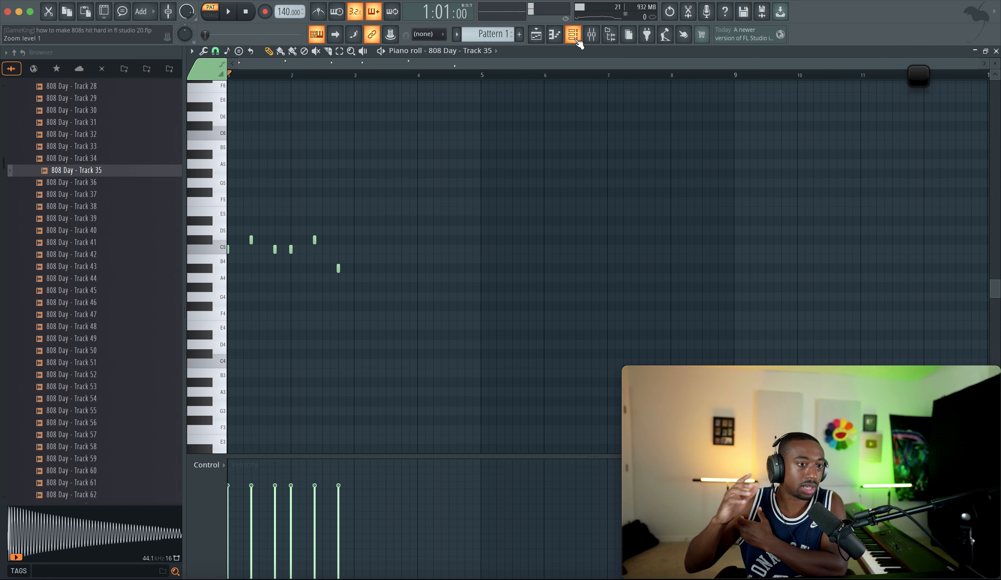